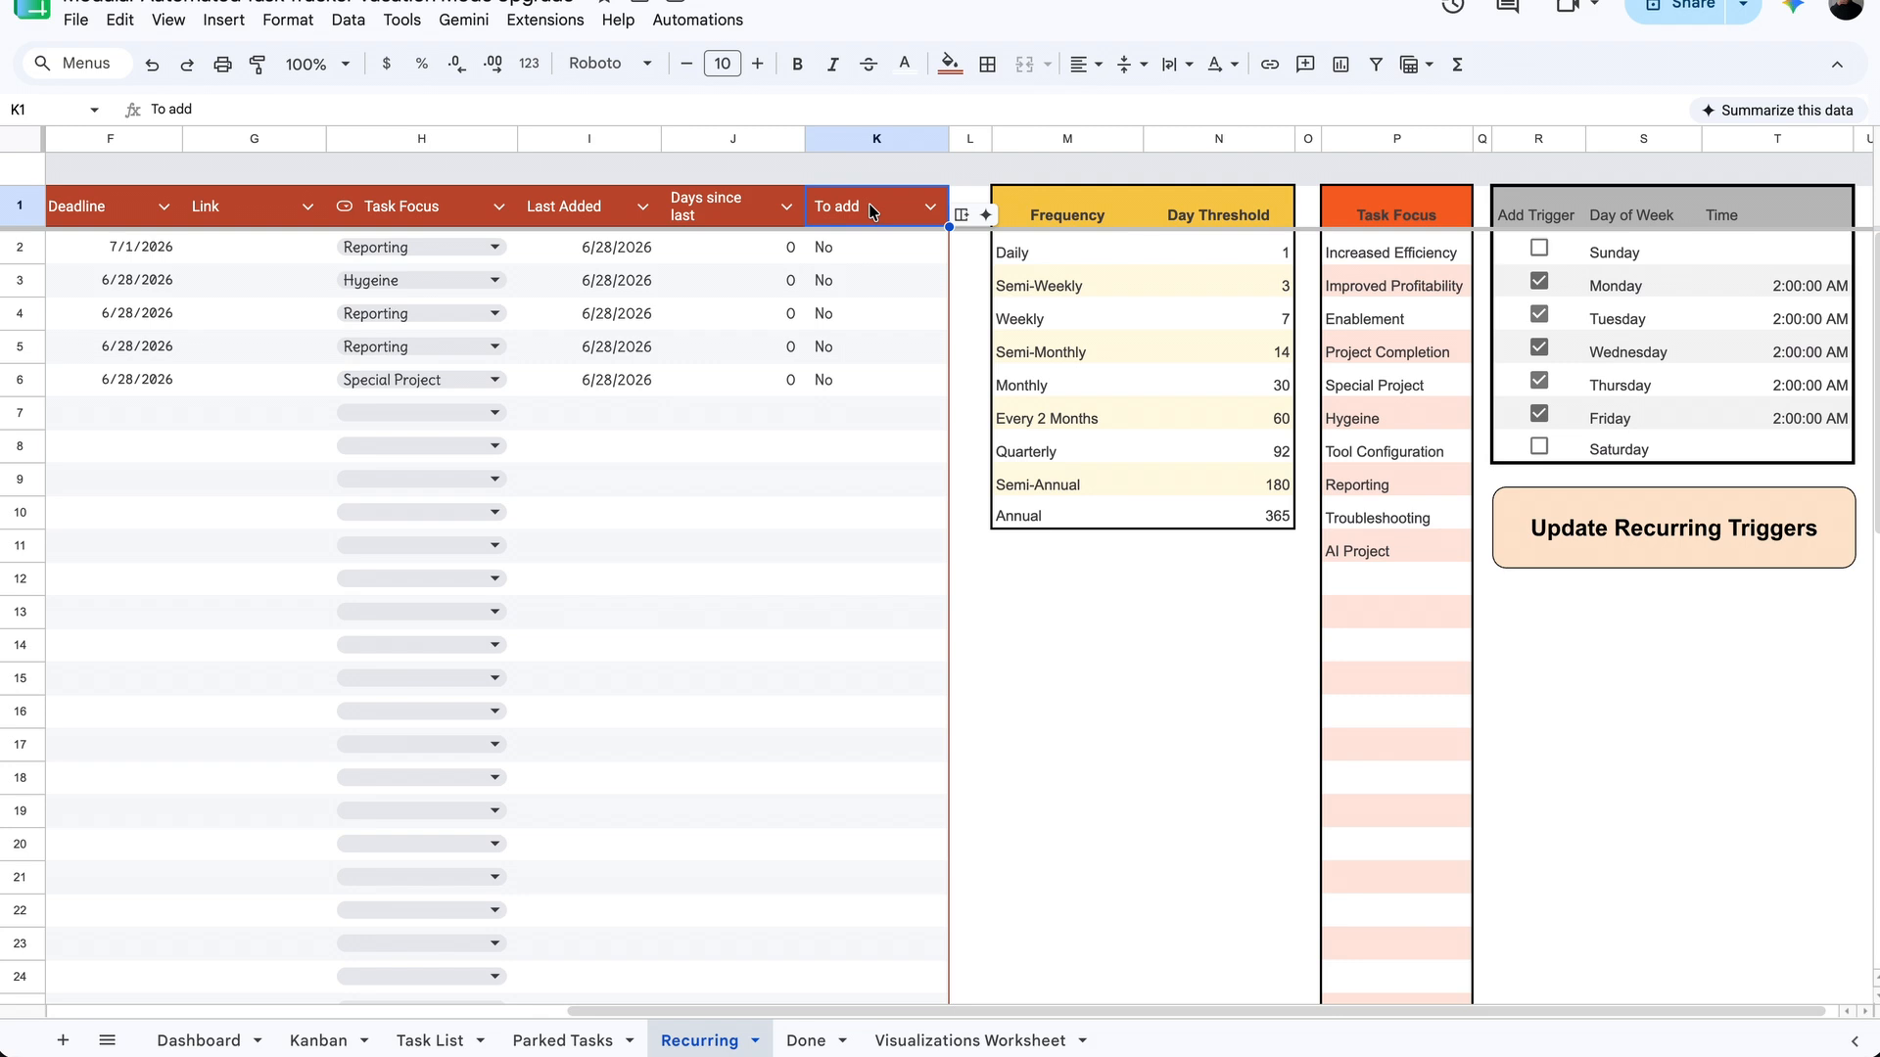
Step: Insert two columns to the right of columns T and U in the Recurring sheet
scroll(870, 213, right, 1)
click(1853, 135)
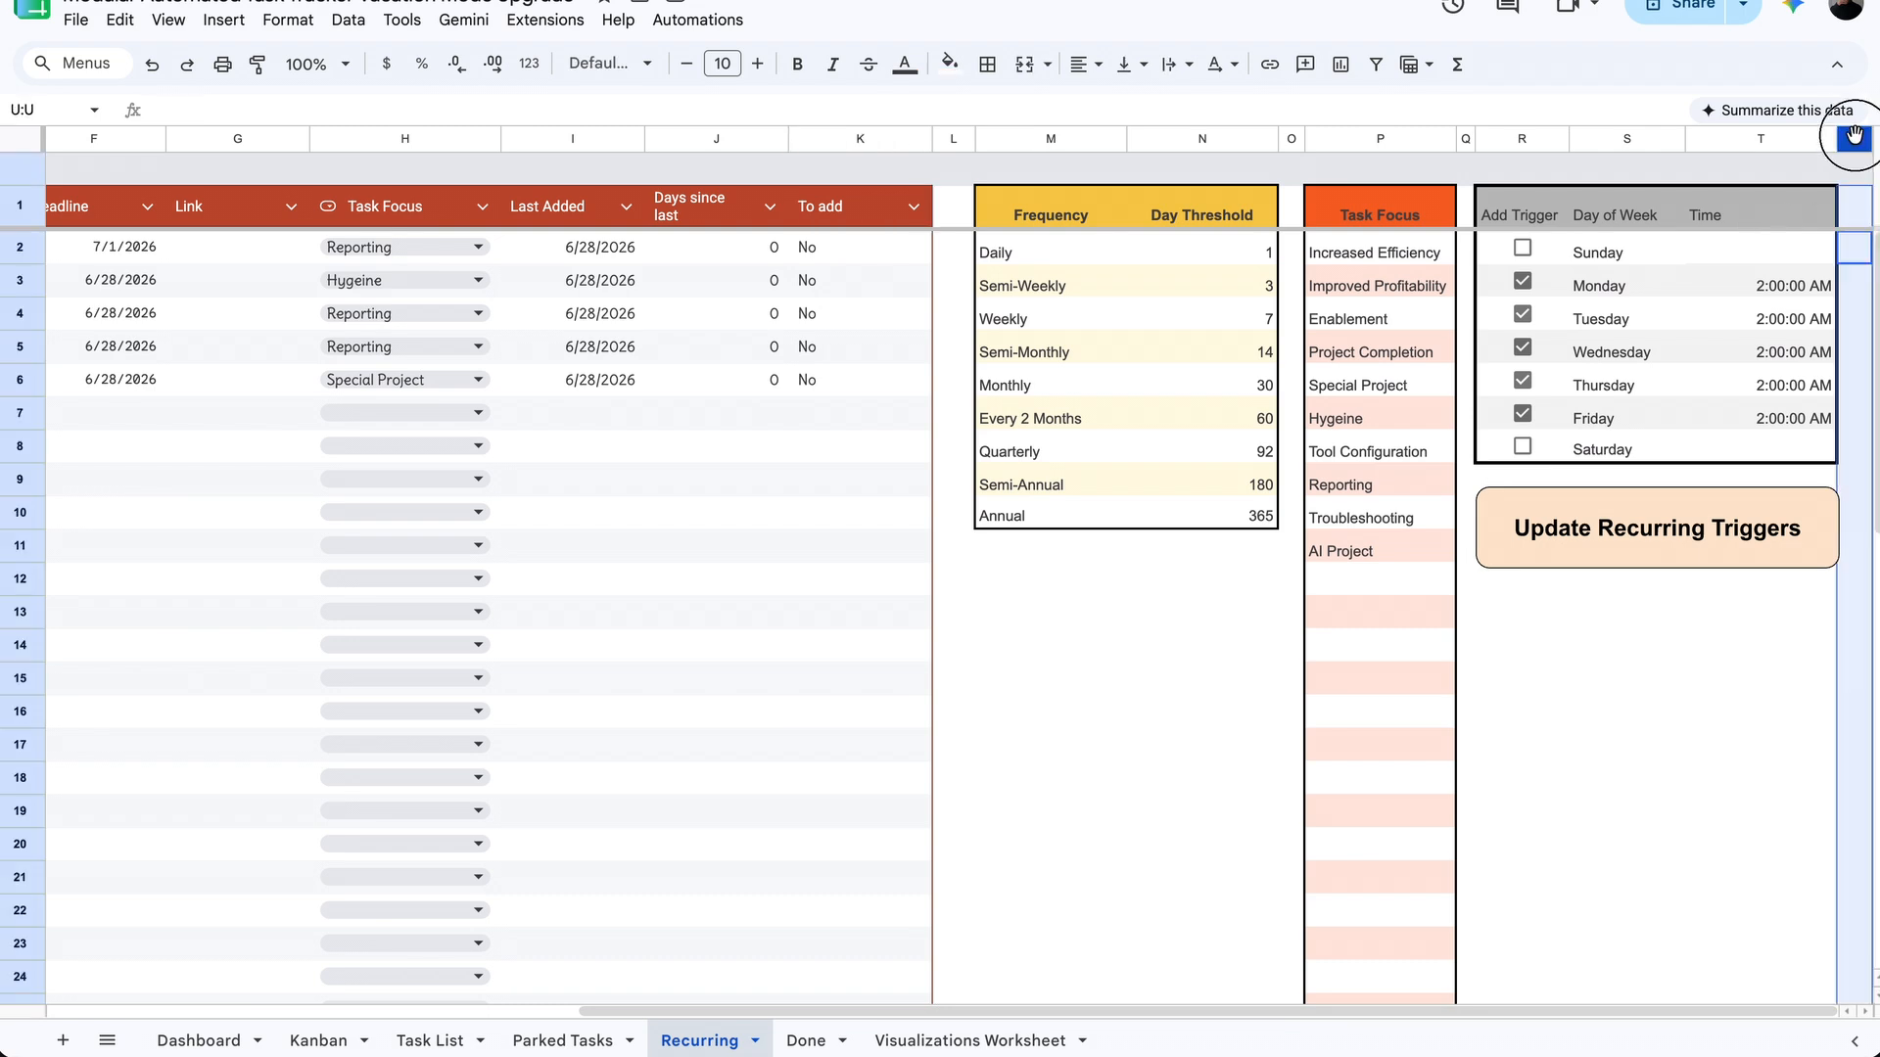
drag(1853, 135, 1690, 135)
right_click(1712, 136)
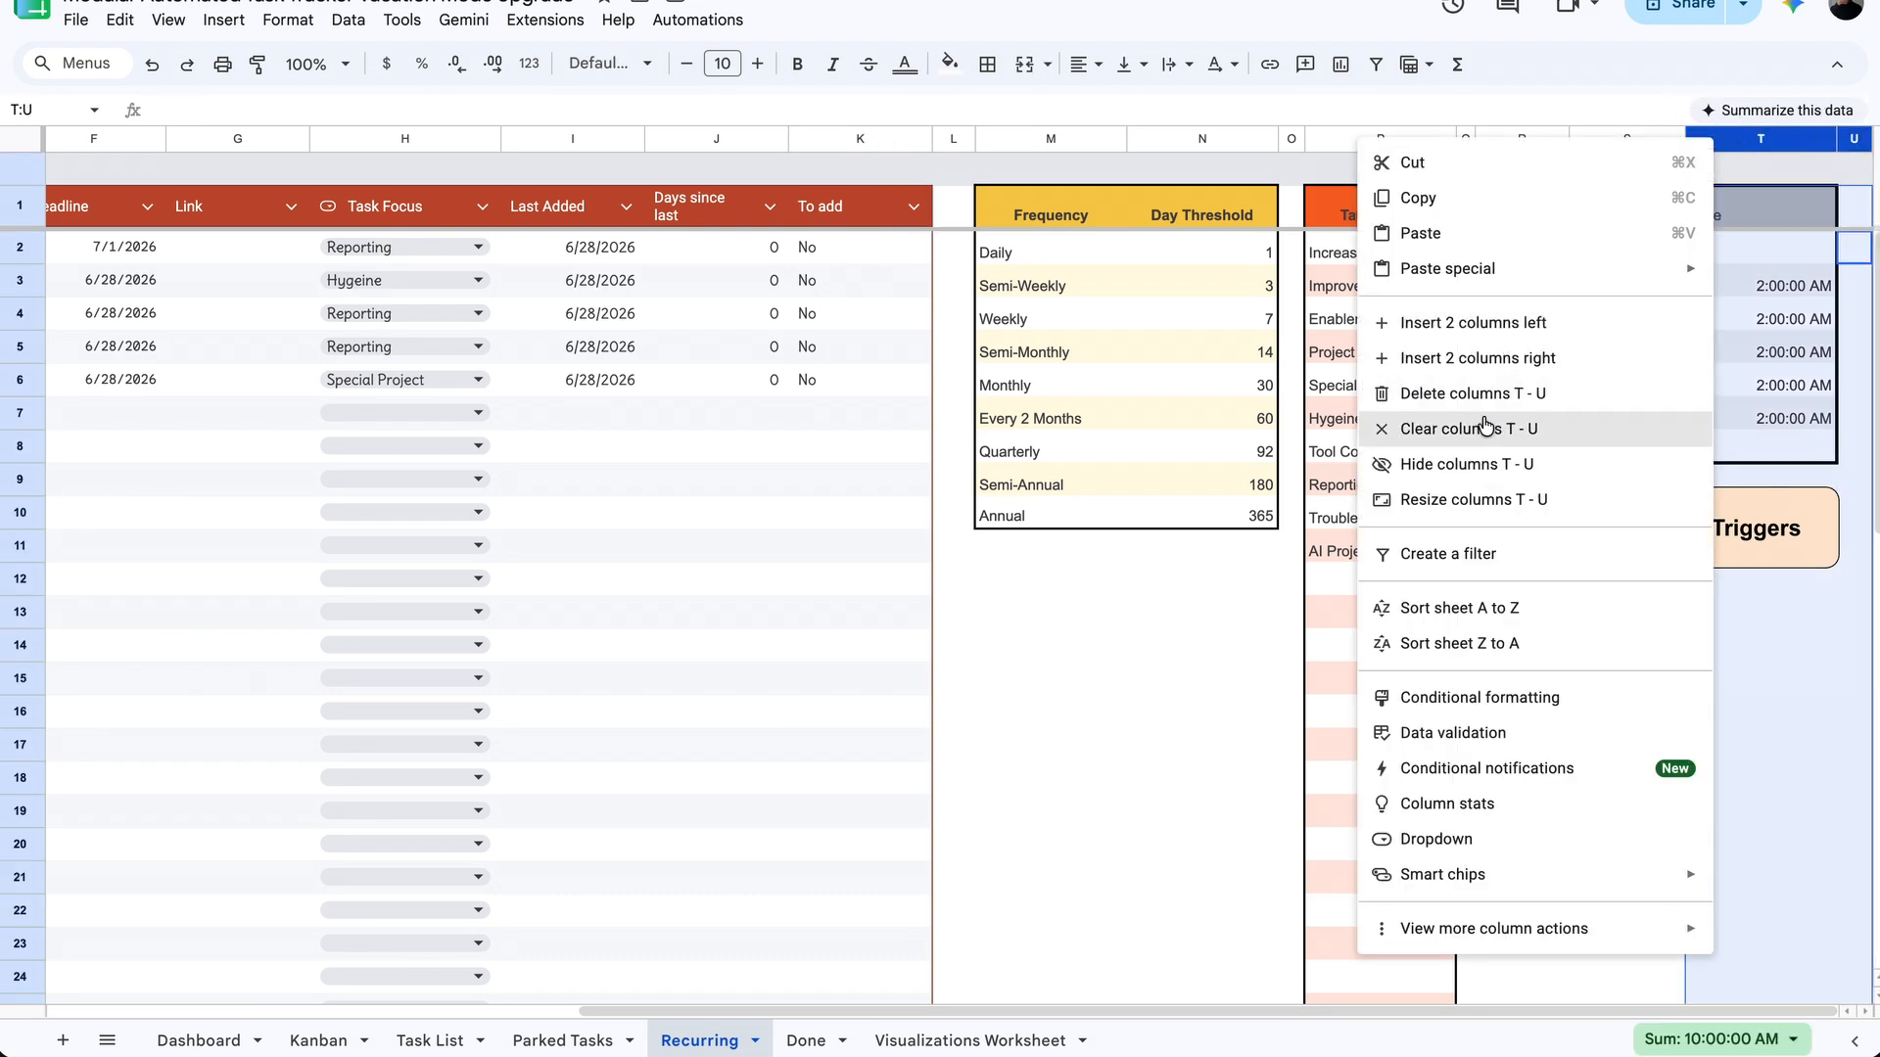
click(1514, 368)
Step: Widen column V and enter the header "Vacation End" in cell V1
click(1819, 206)
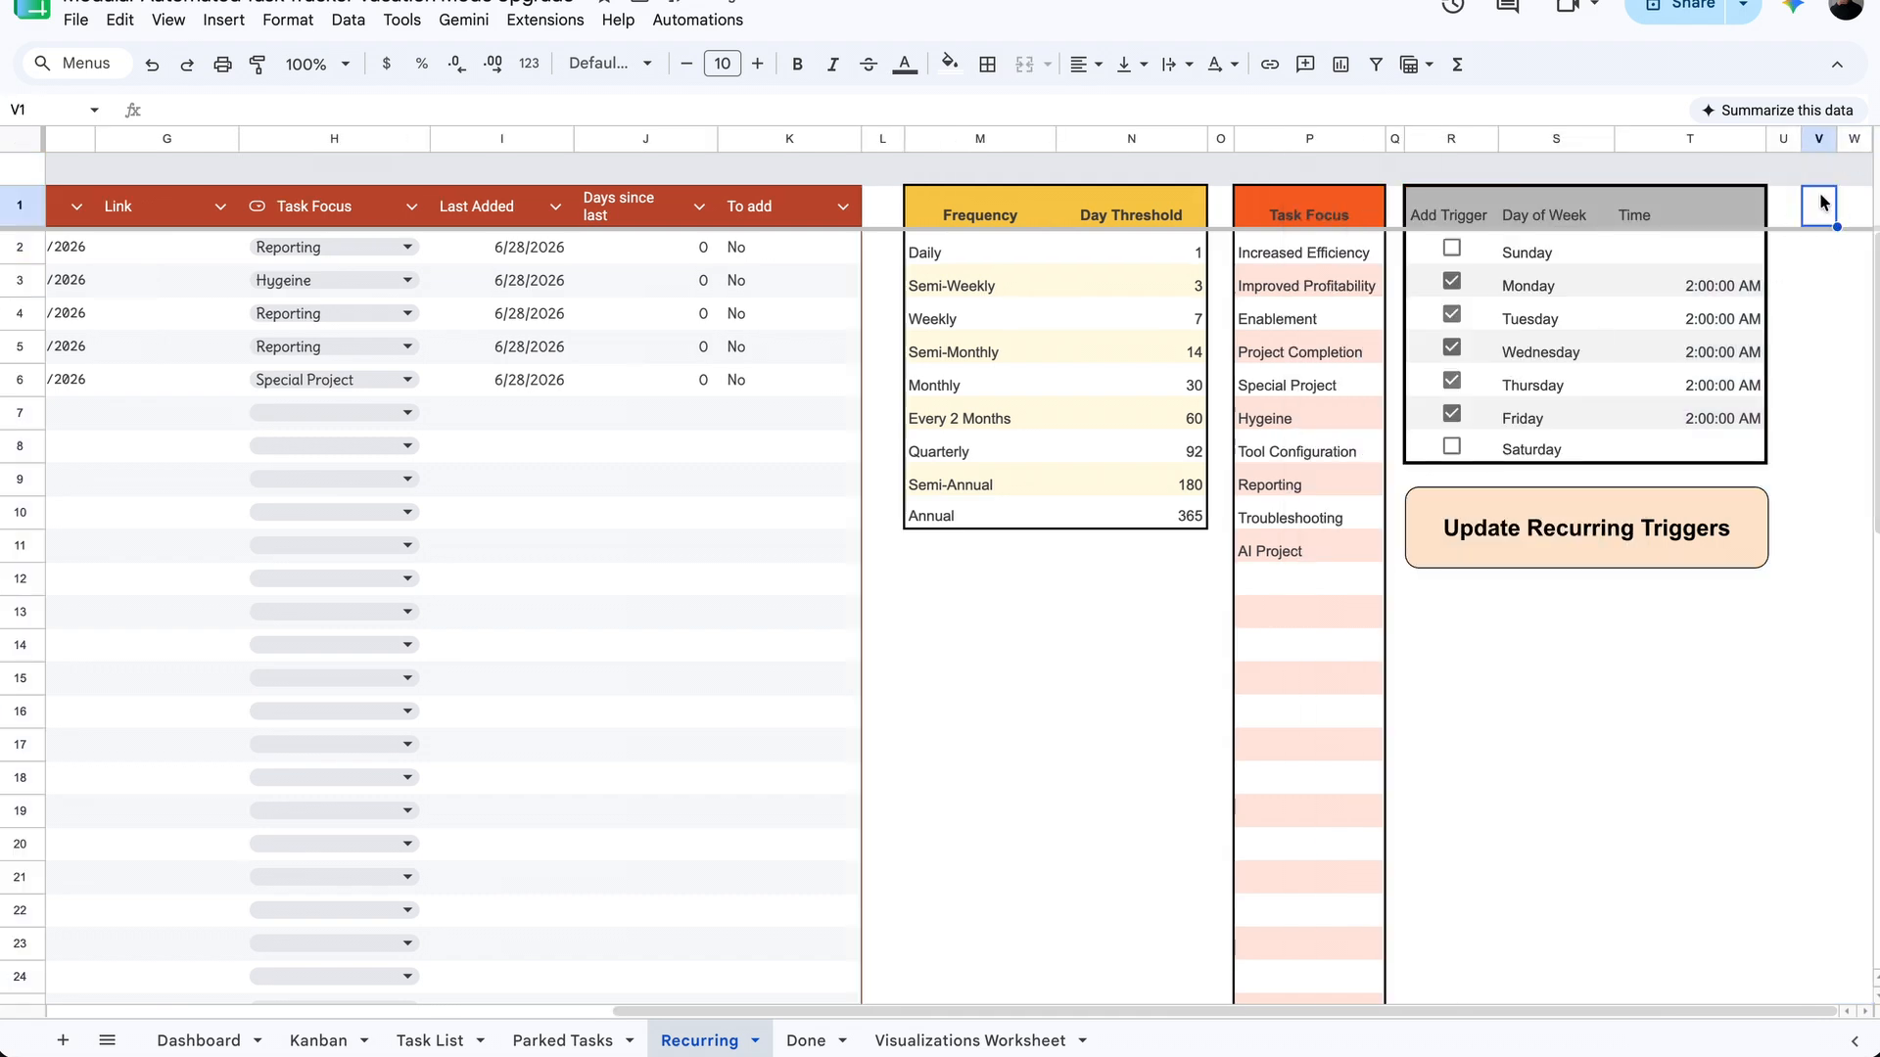
drag(1838, 138, 1870, 138)
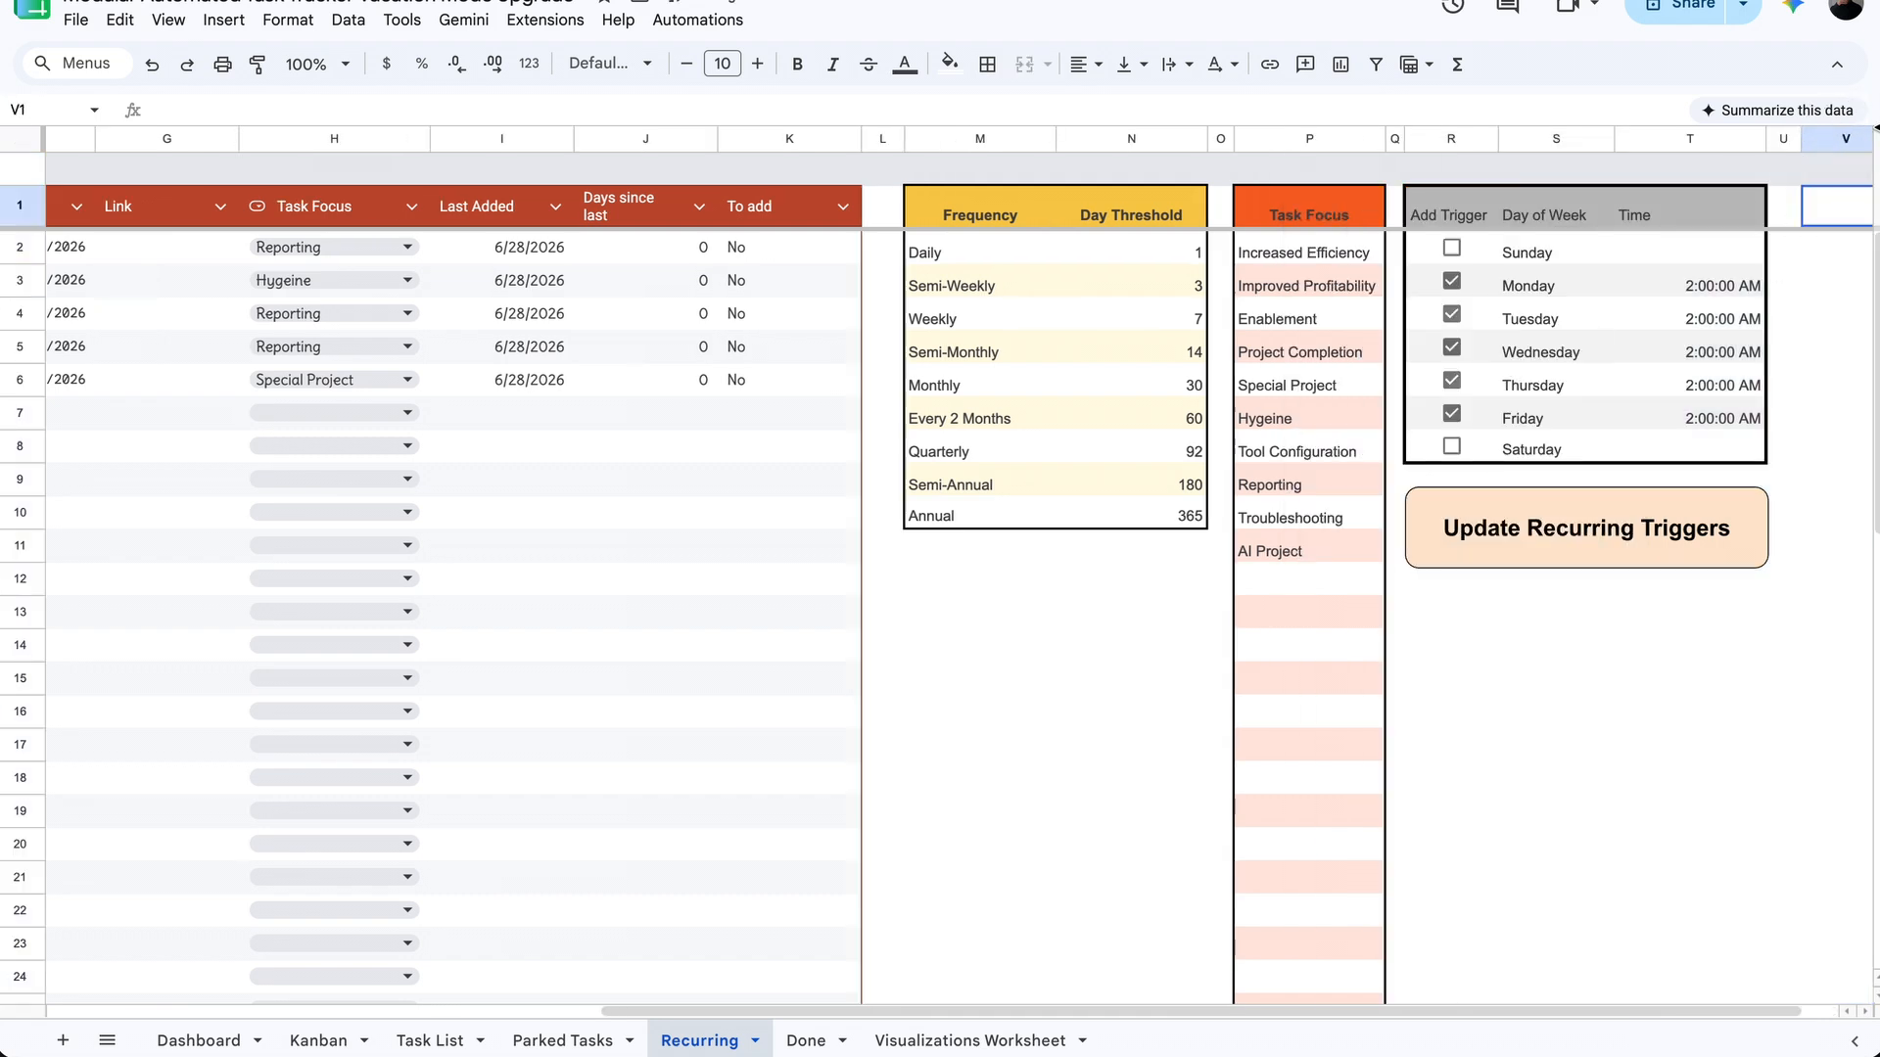
click(1812, 221)
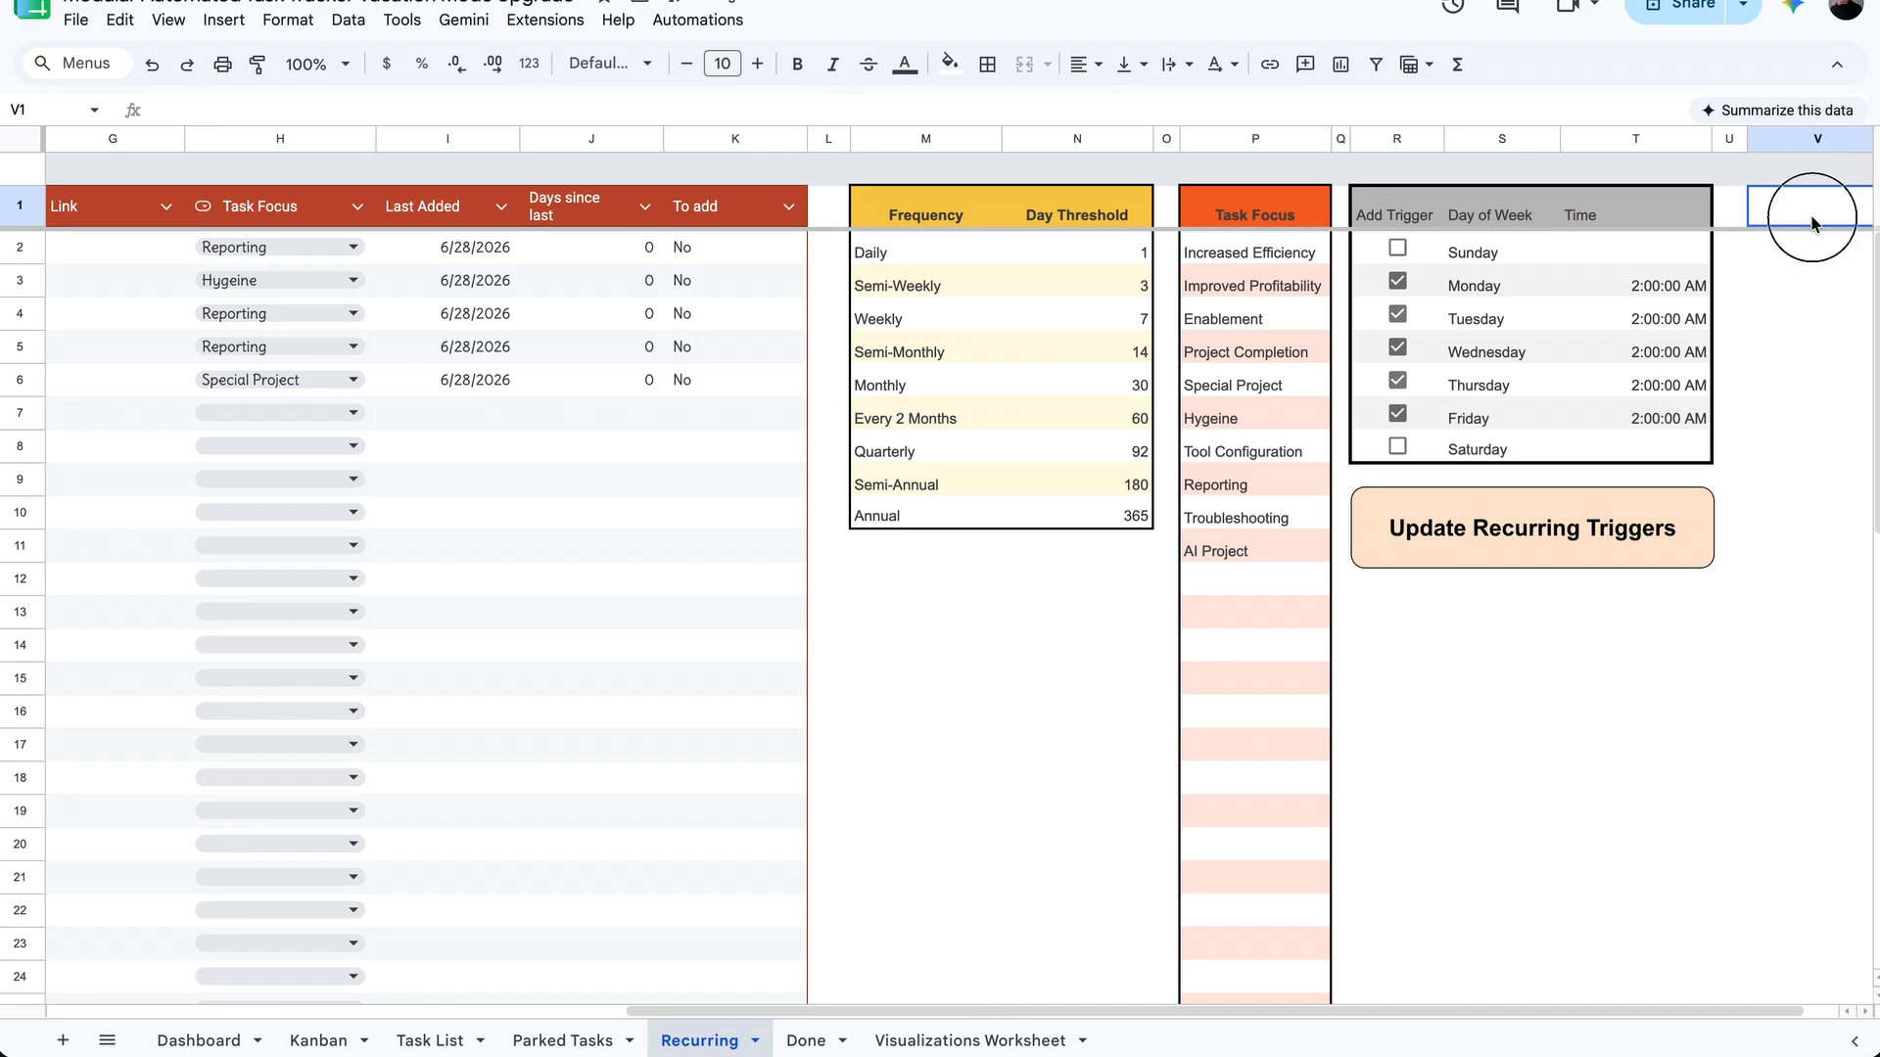
text(Vacation End)
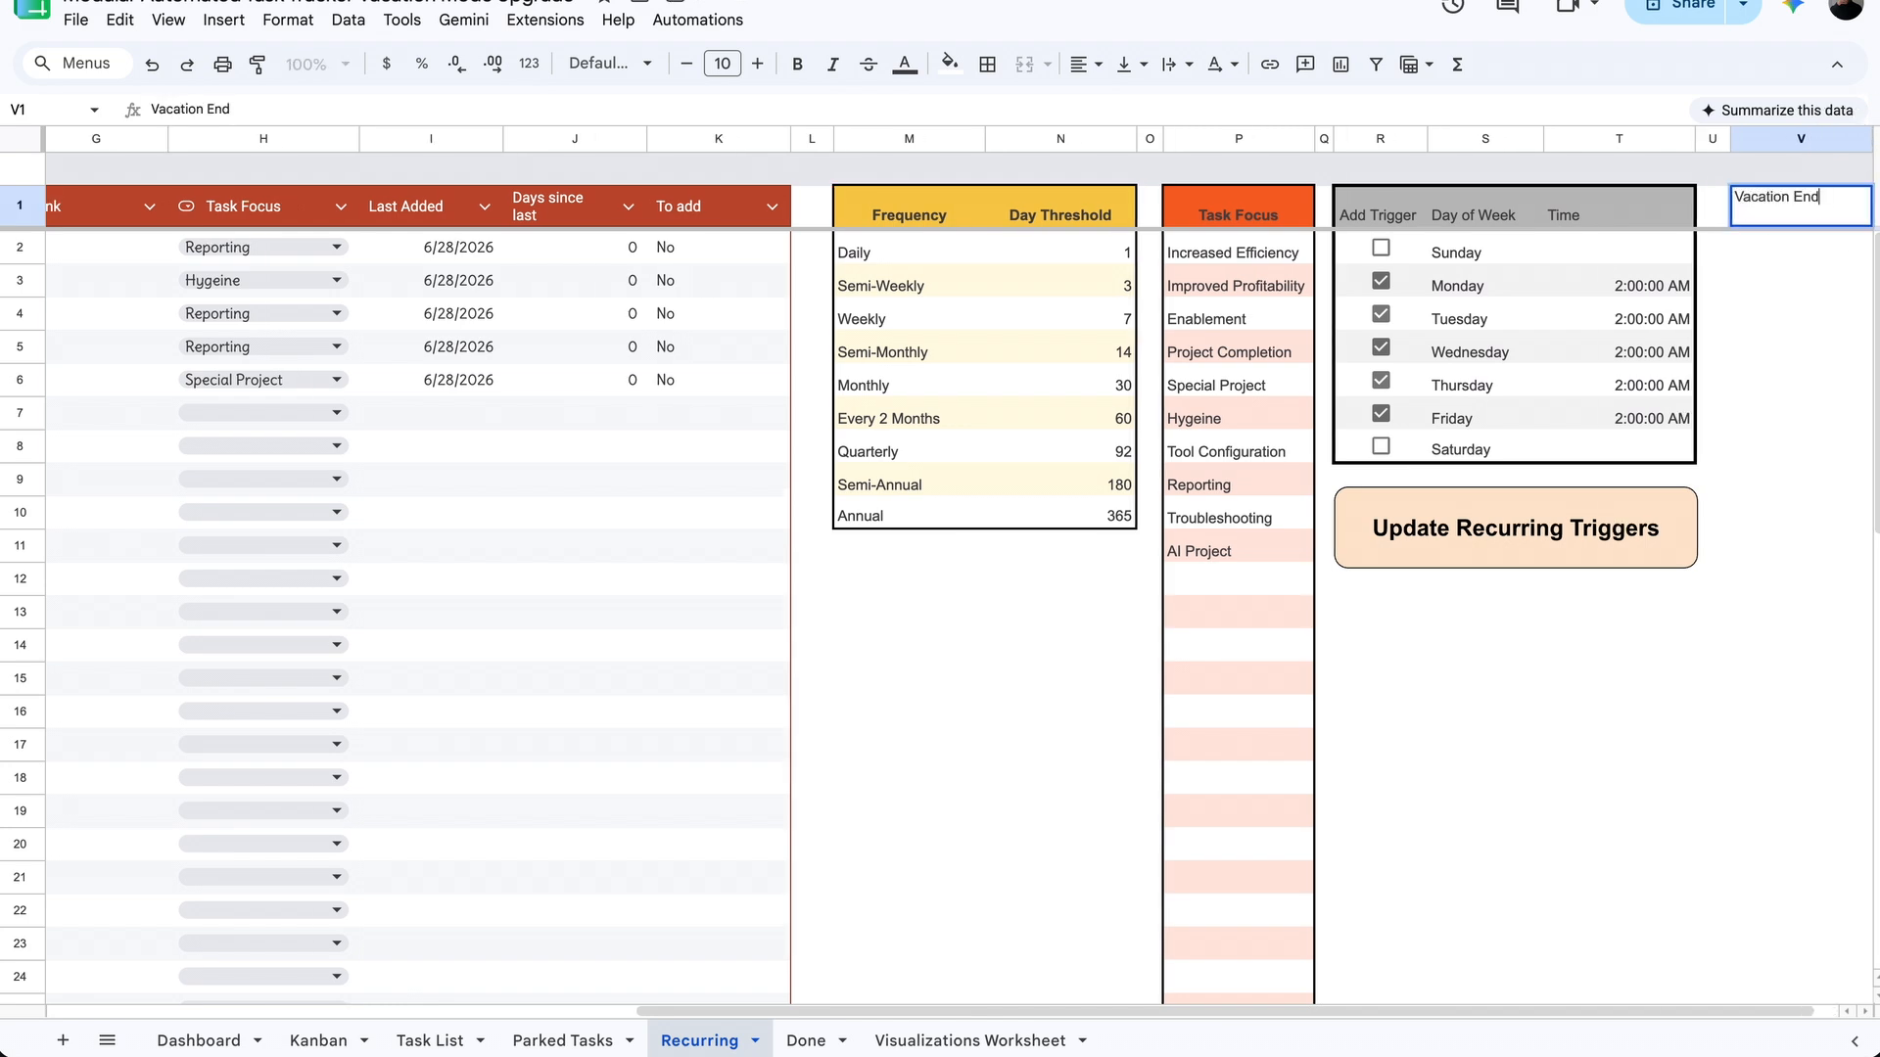
key(Return)
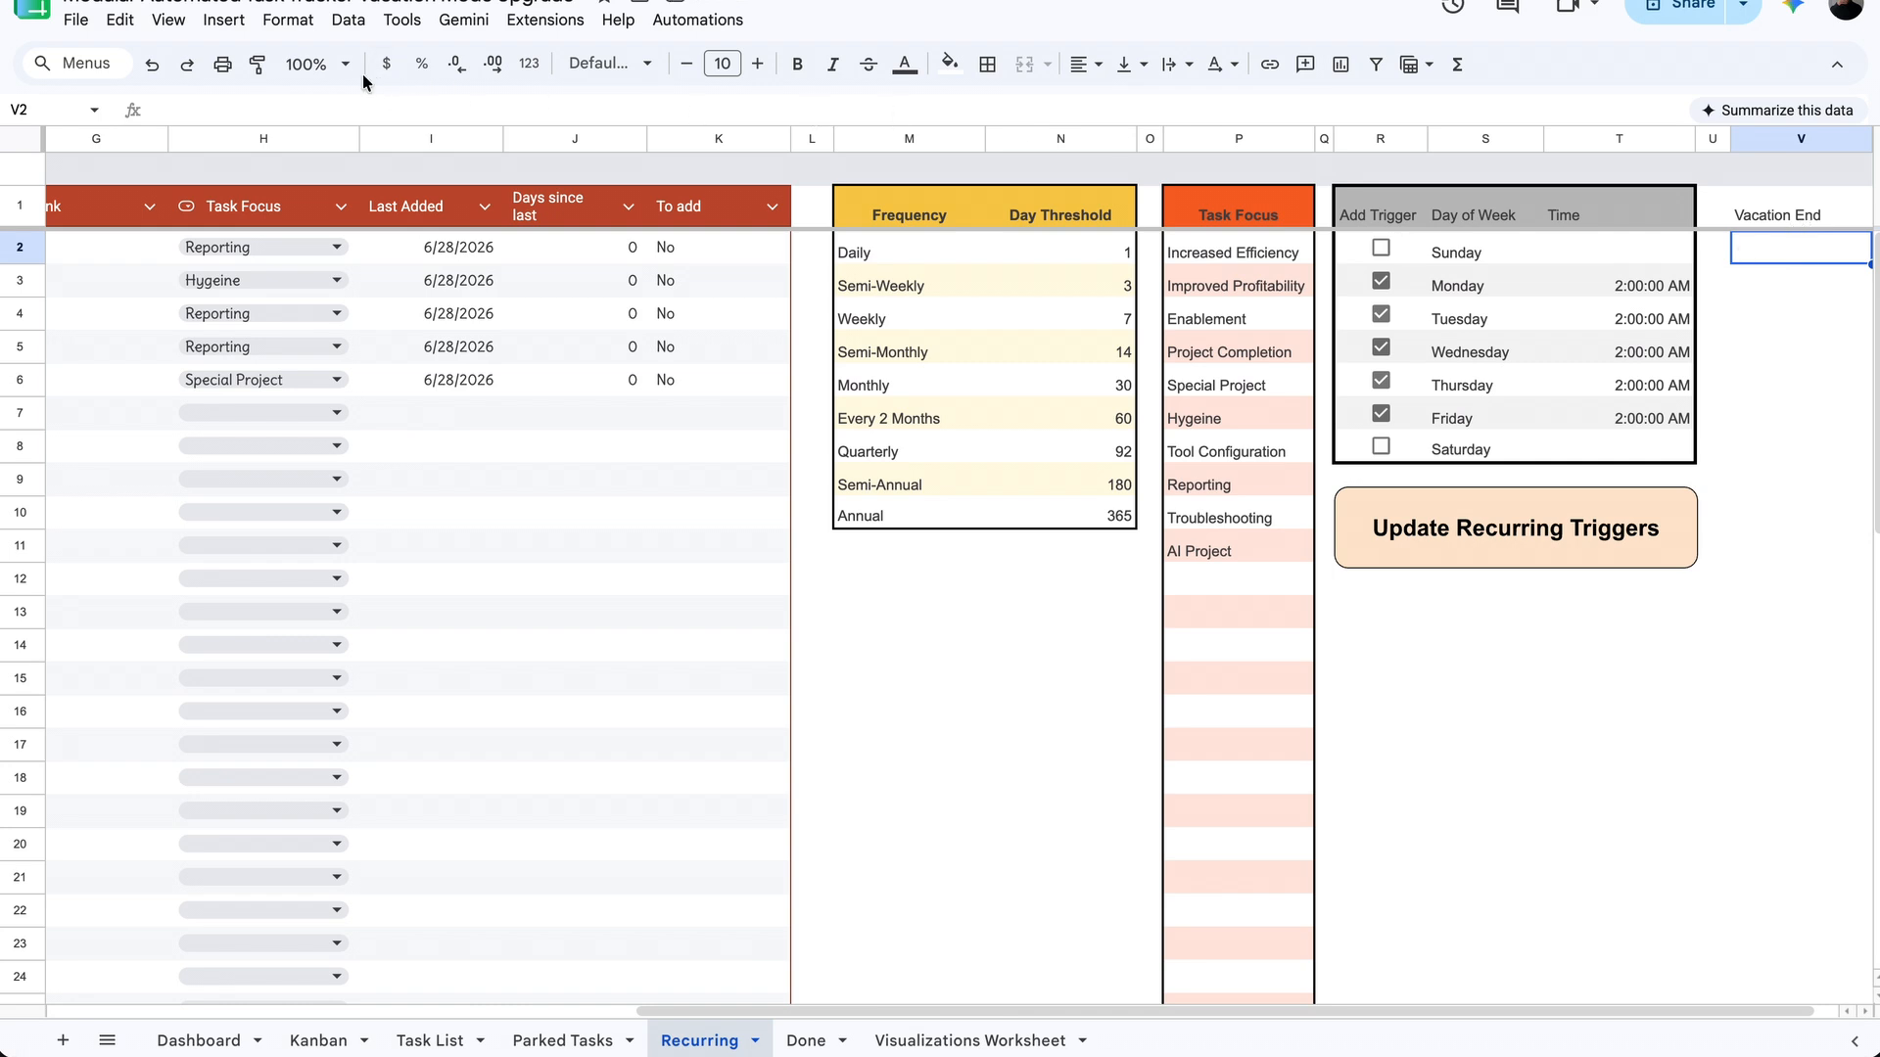
Step: Restrict cell V2 to valid dates with invalid input rejected, and choose 6/30/2026 as its date
click(347, 21)
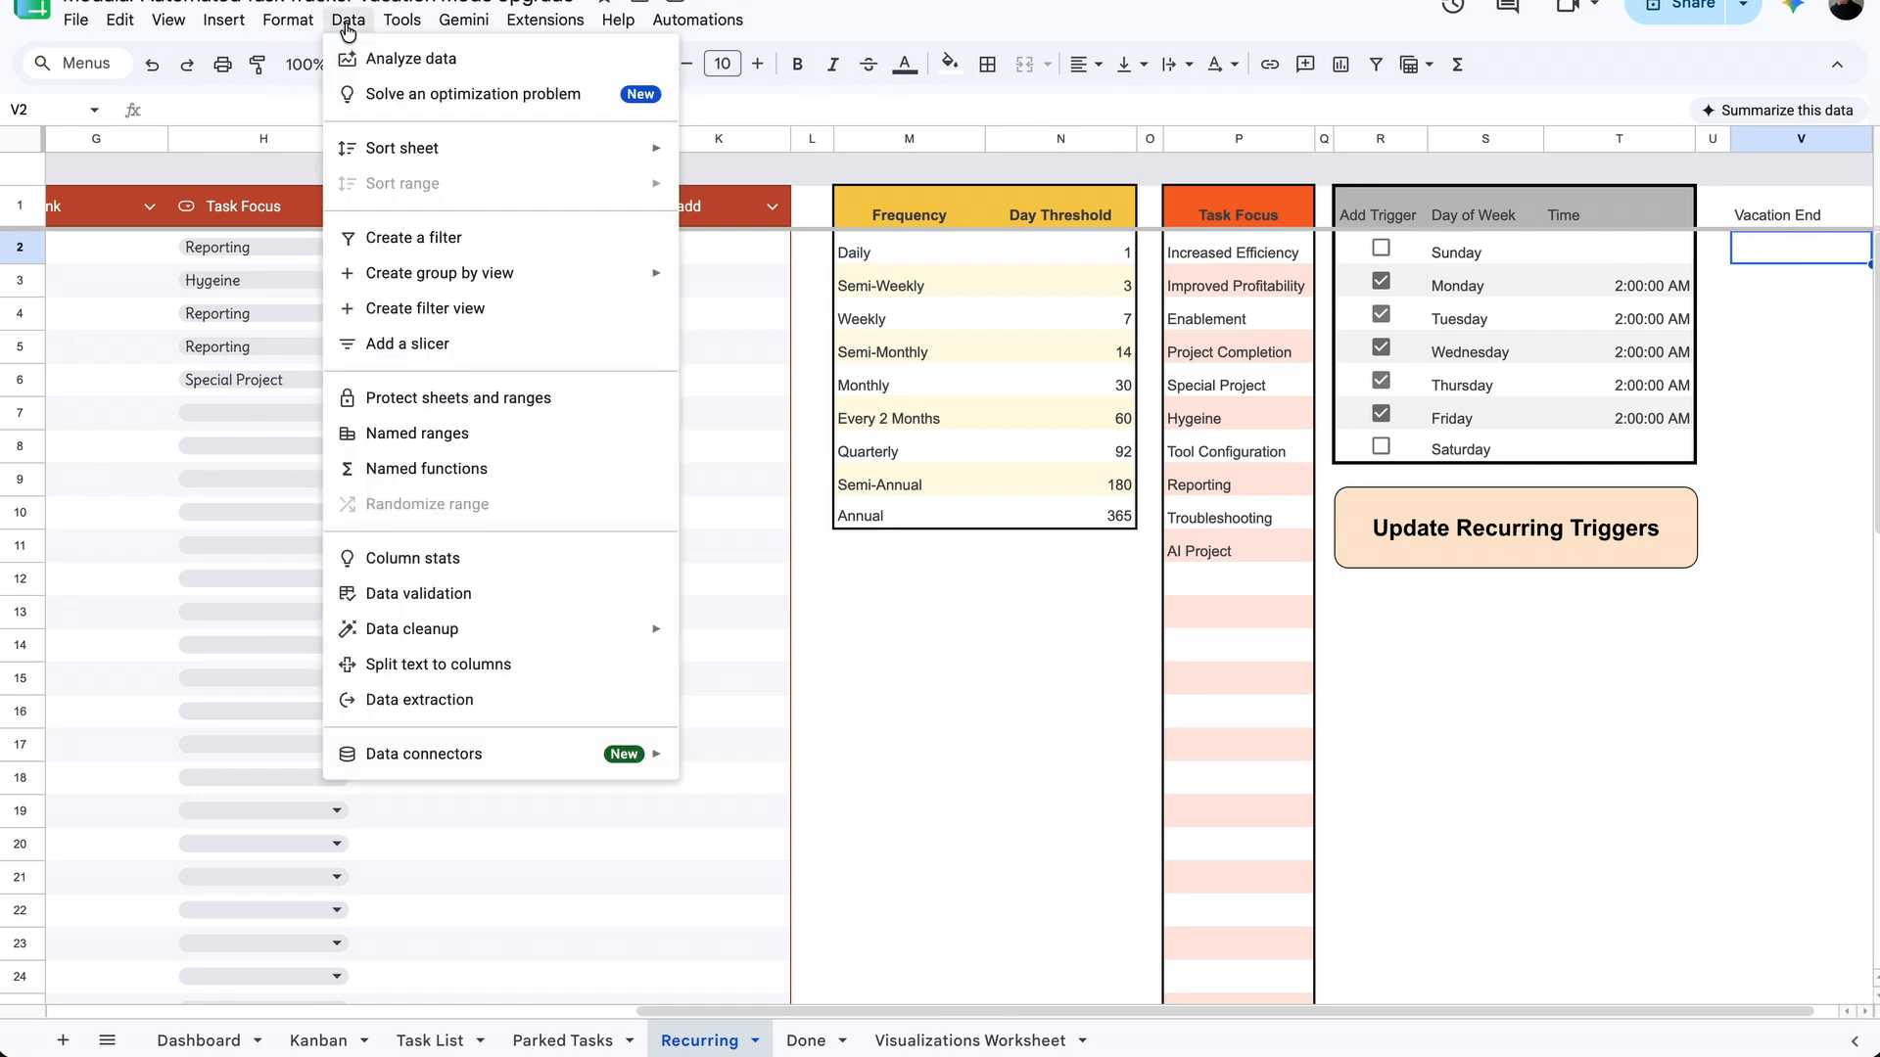
click(471, 593)
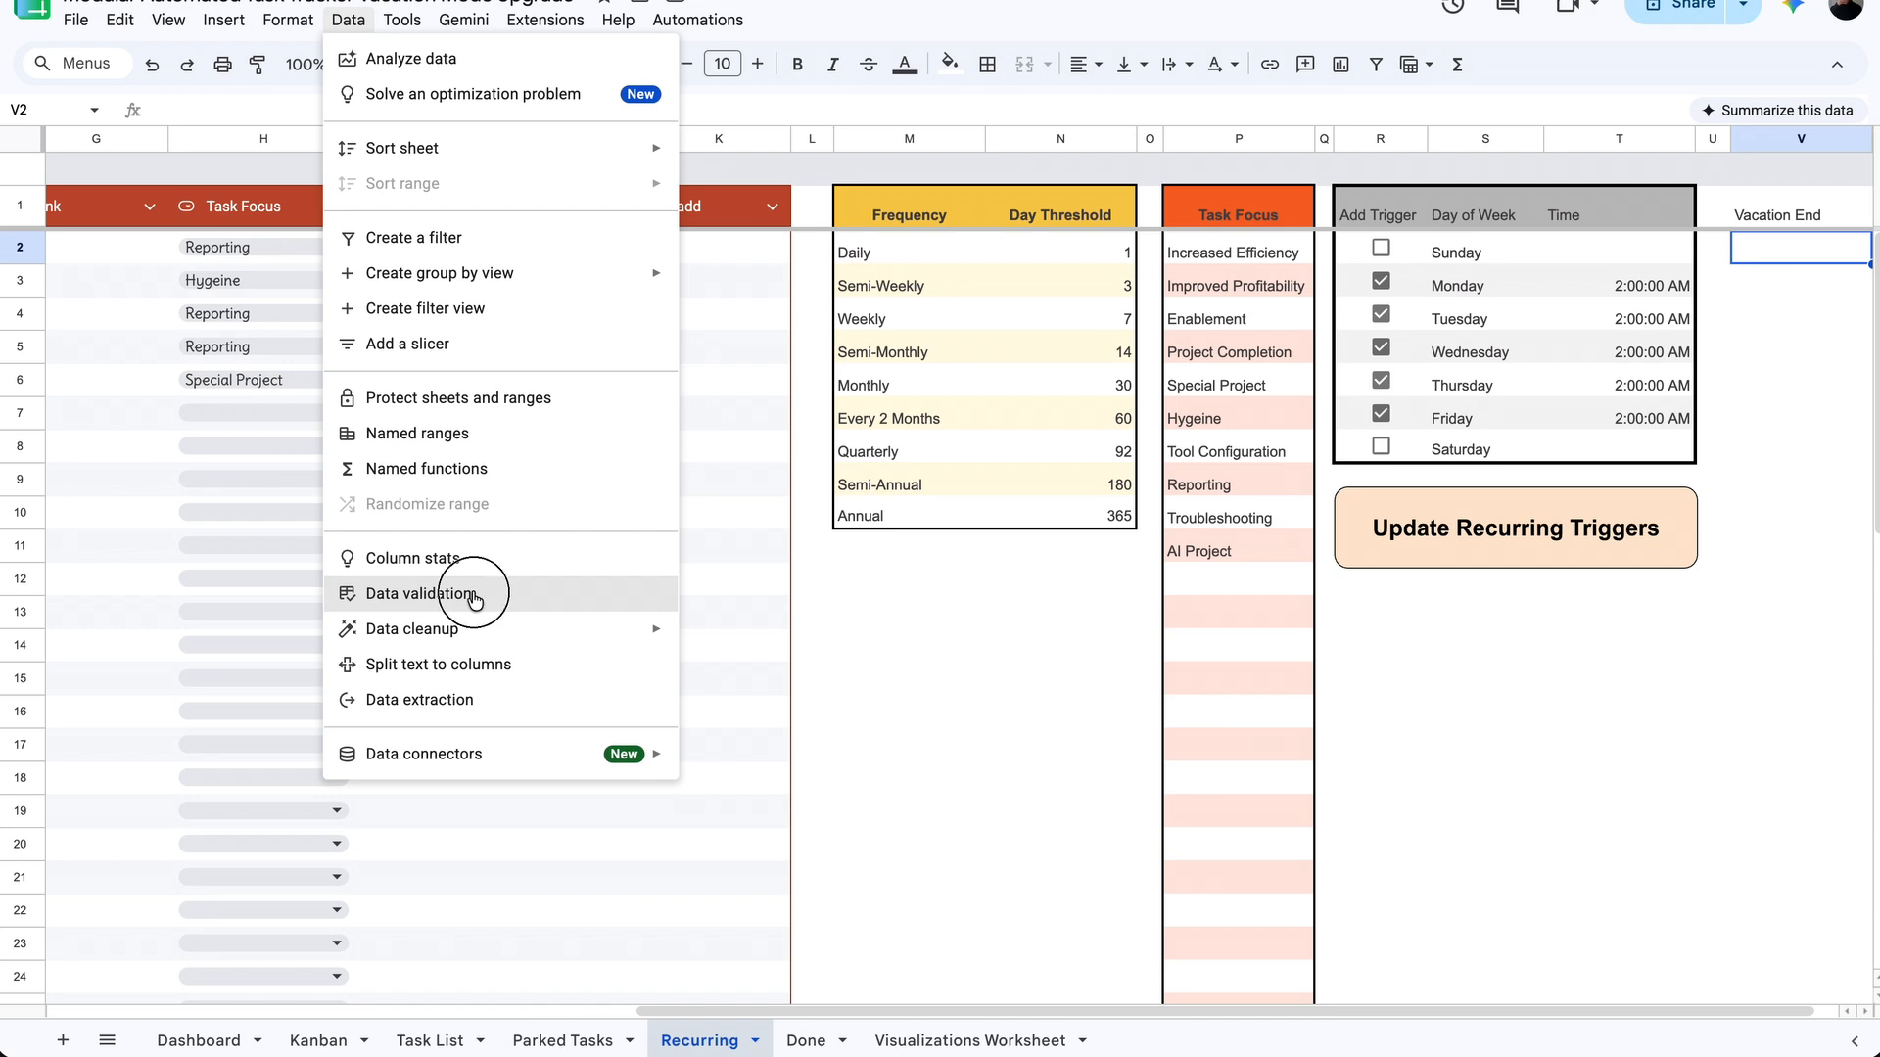
click(1806, 323)
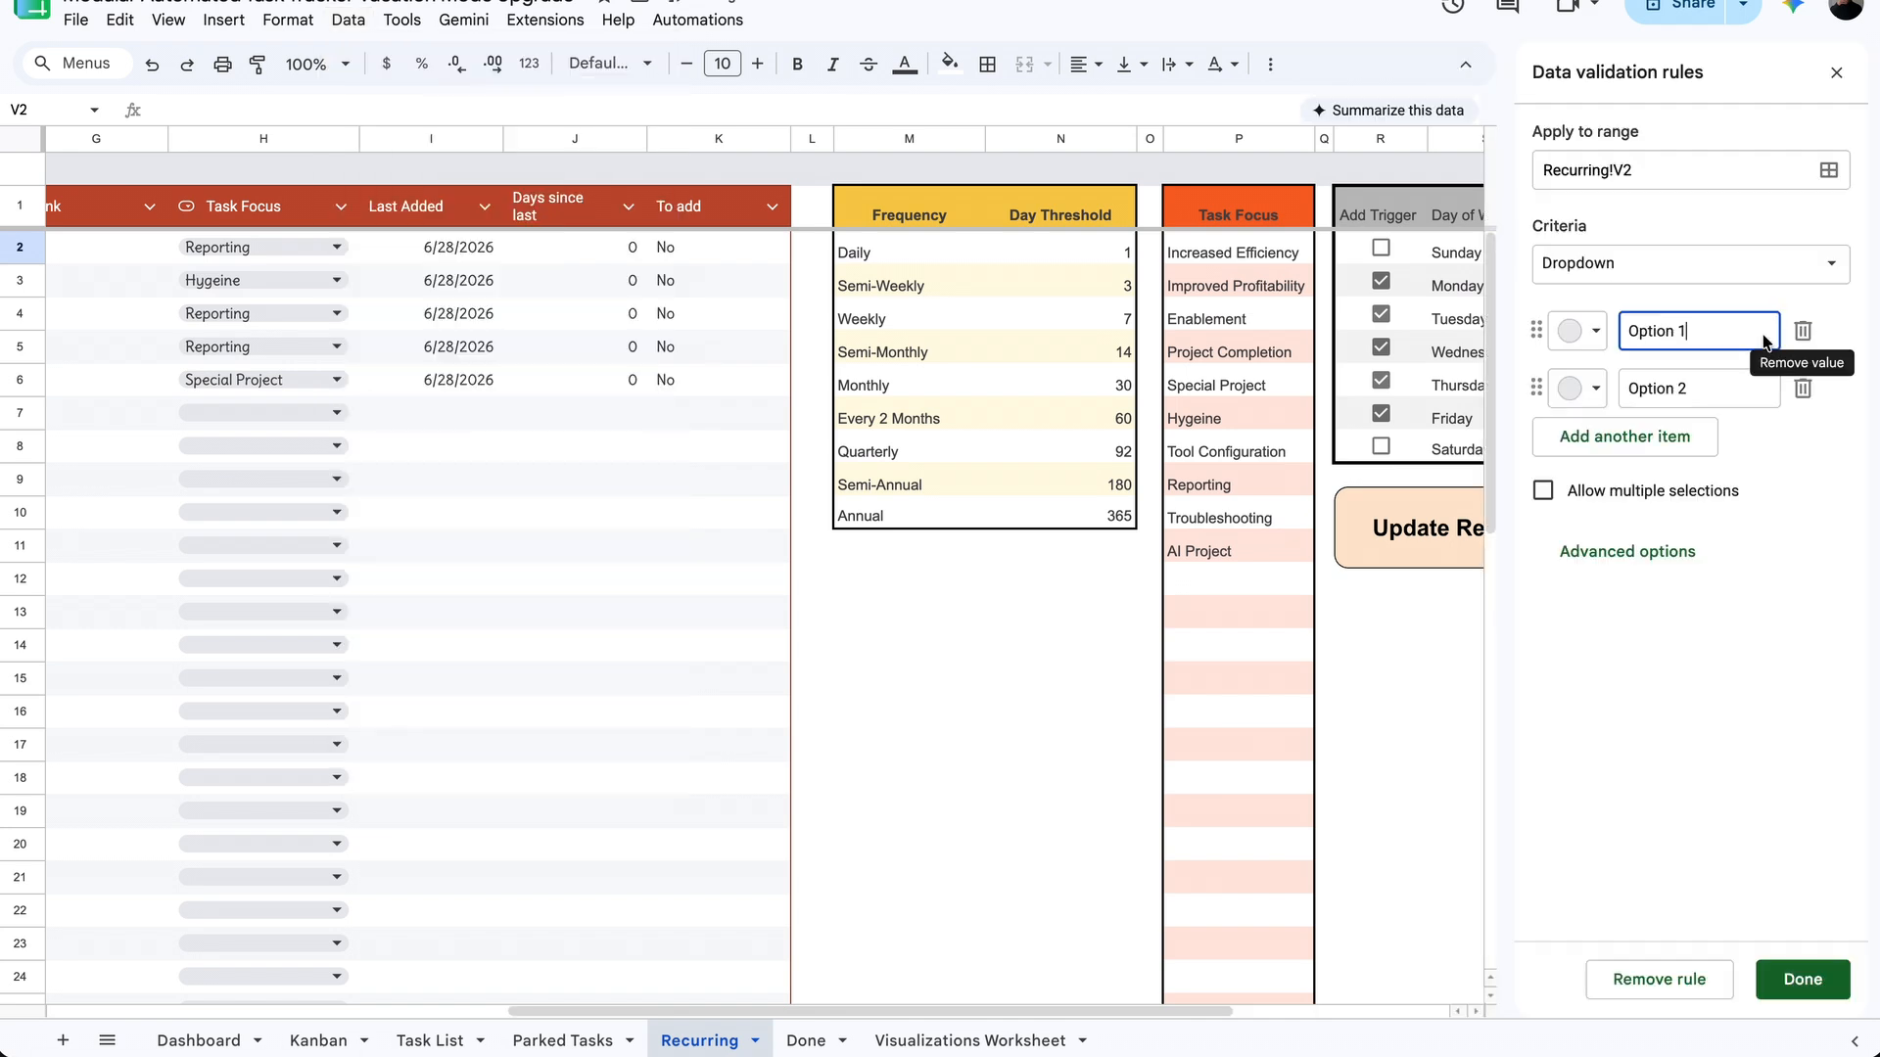
click(1734, 264)
click(1657, 546)
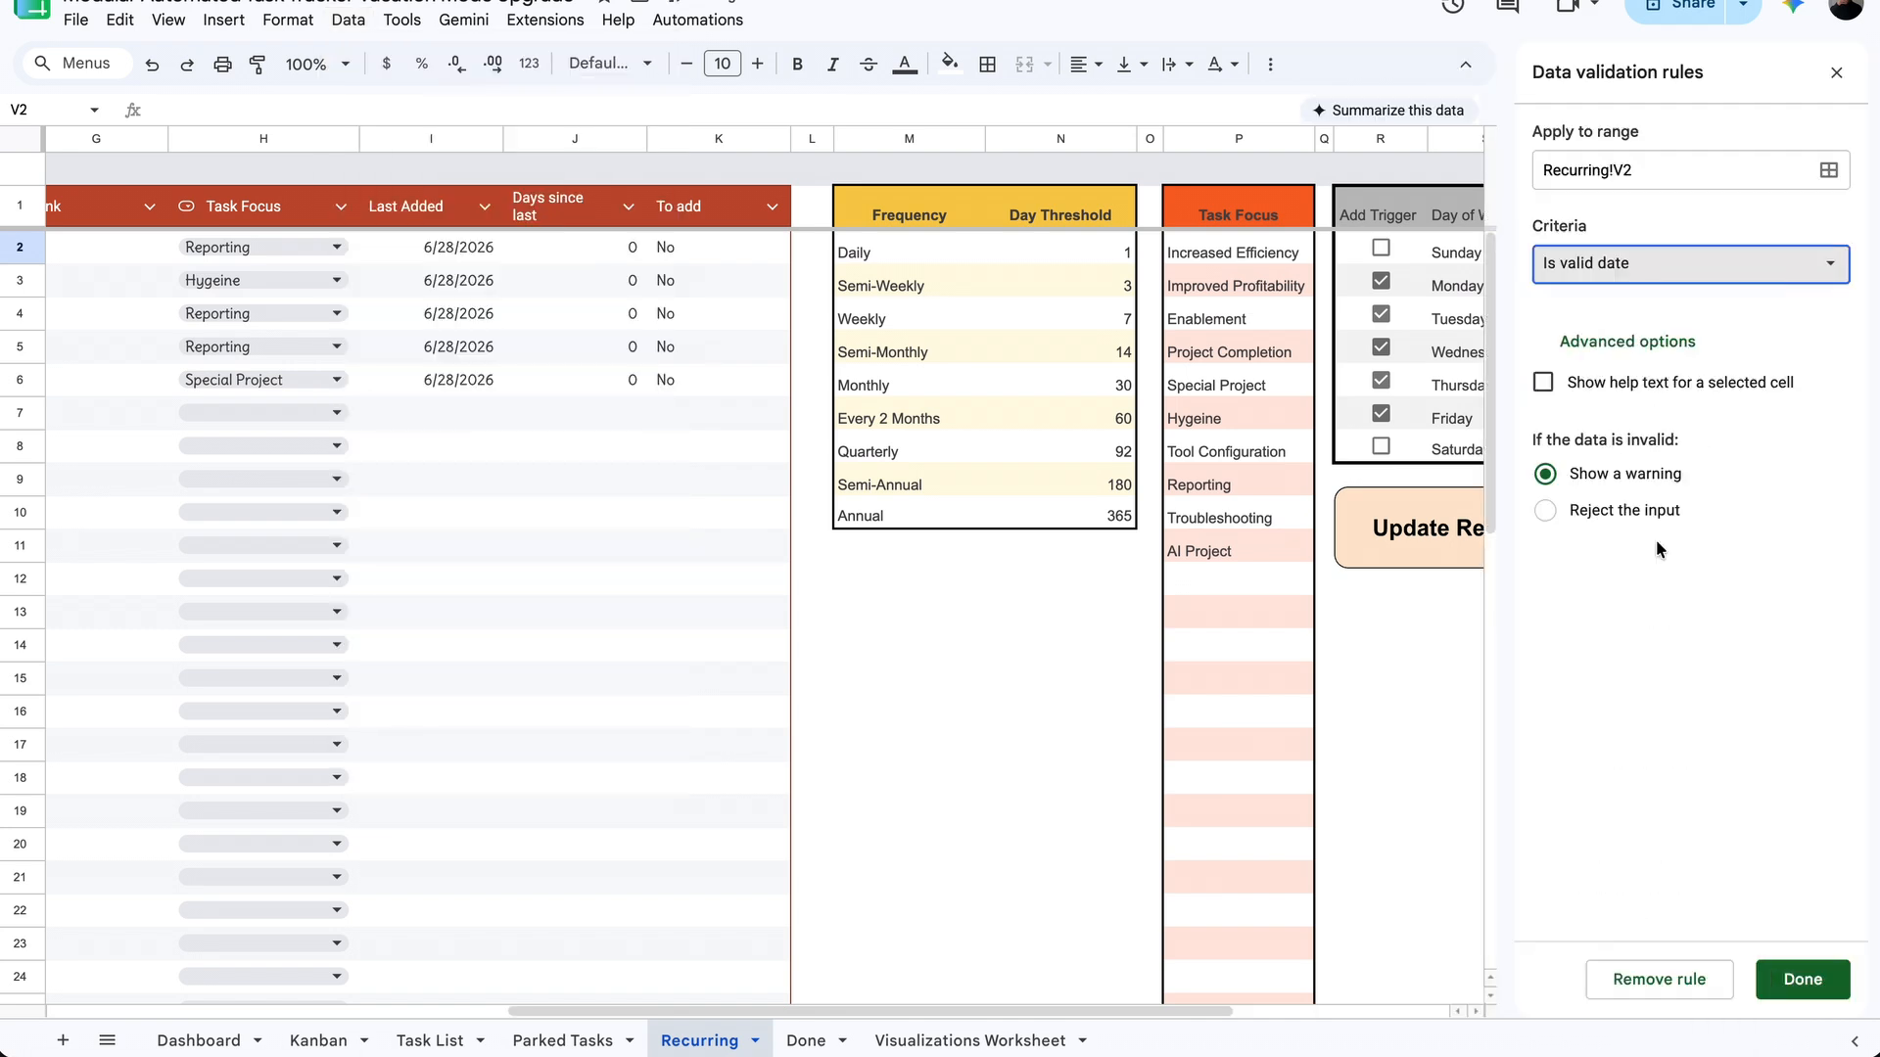
click(1633, 515)
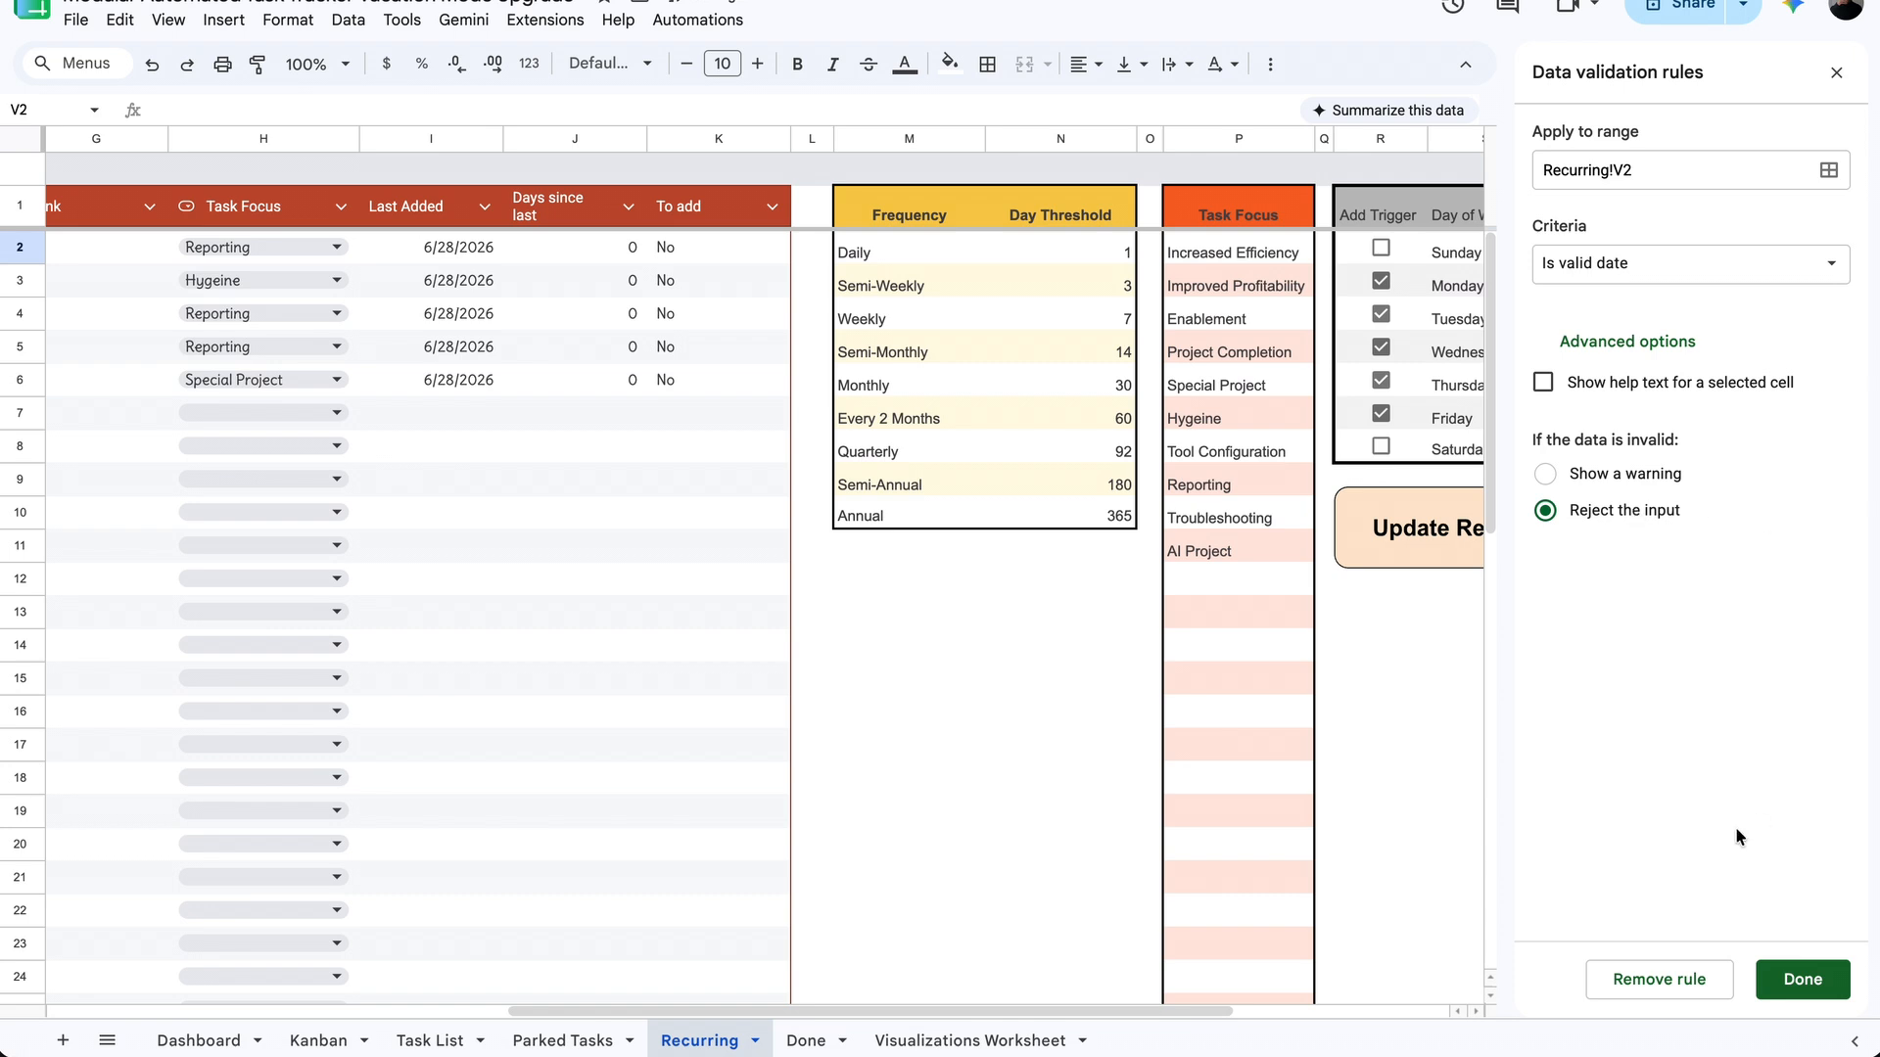
click(1806, 985)
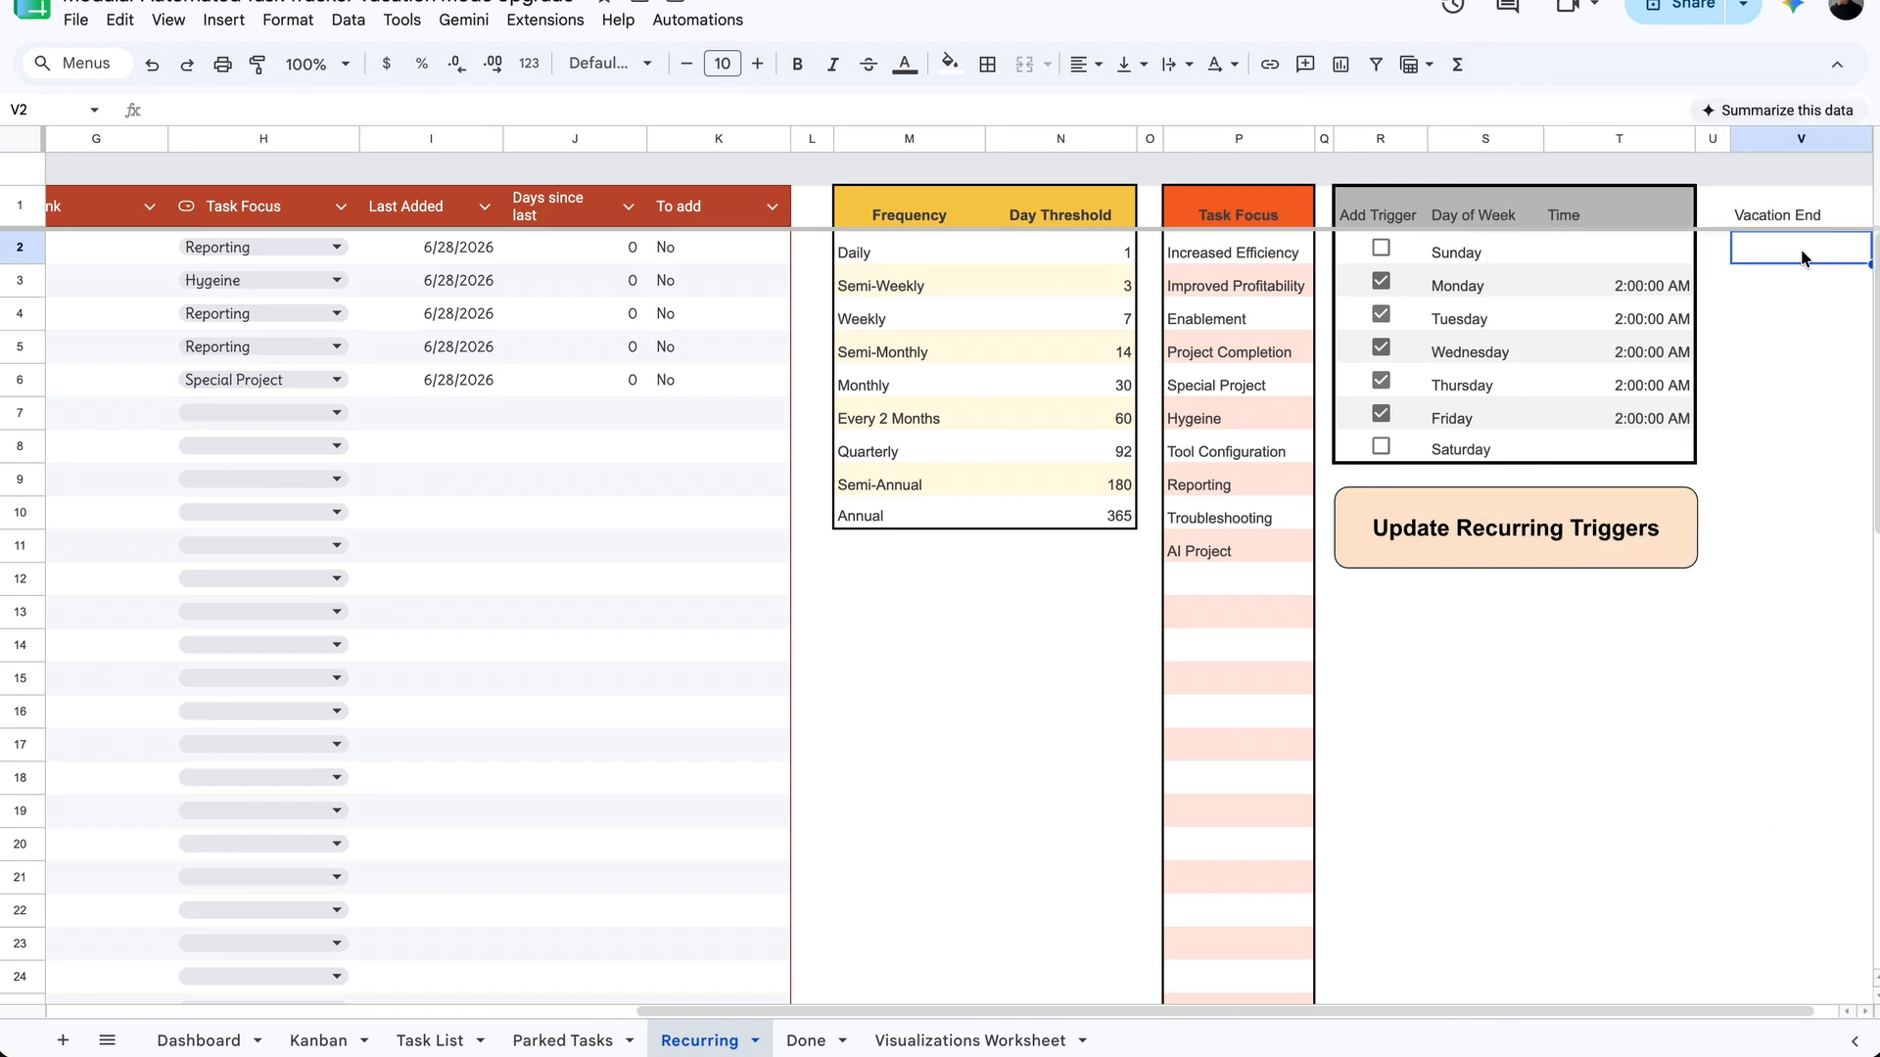
double_click(1804, 257)
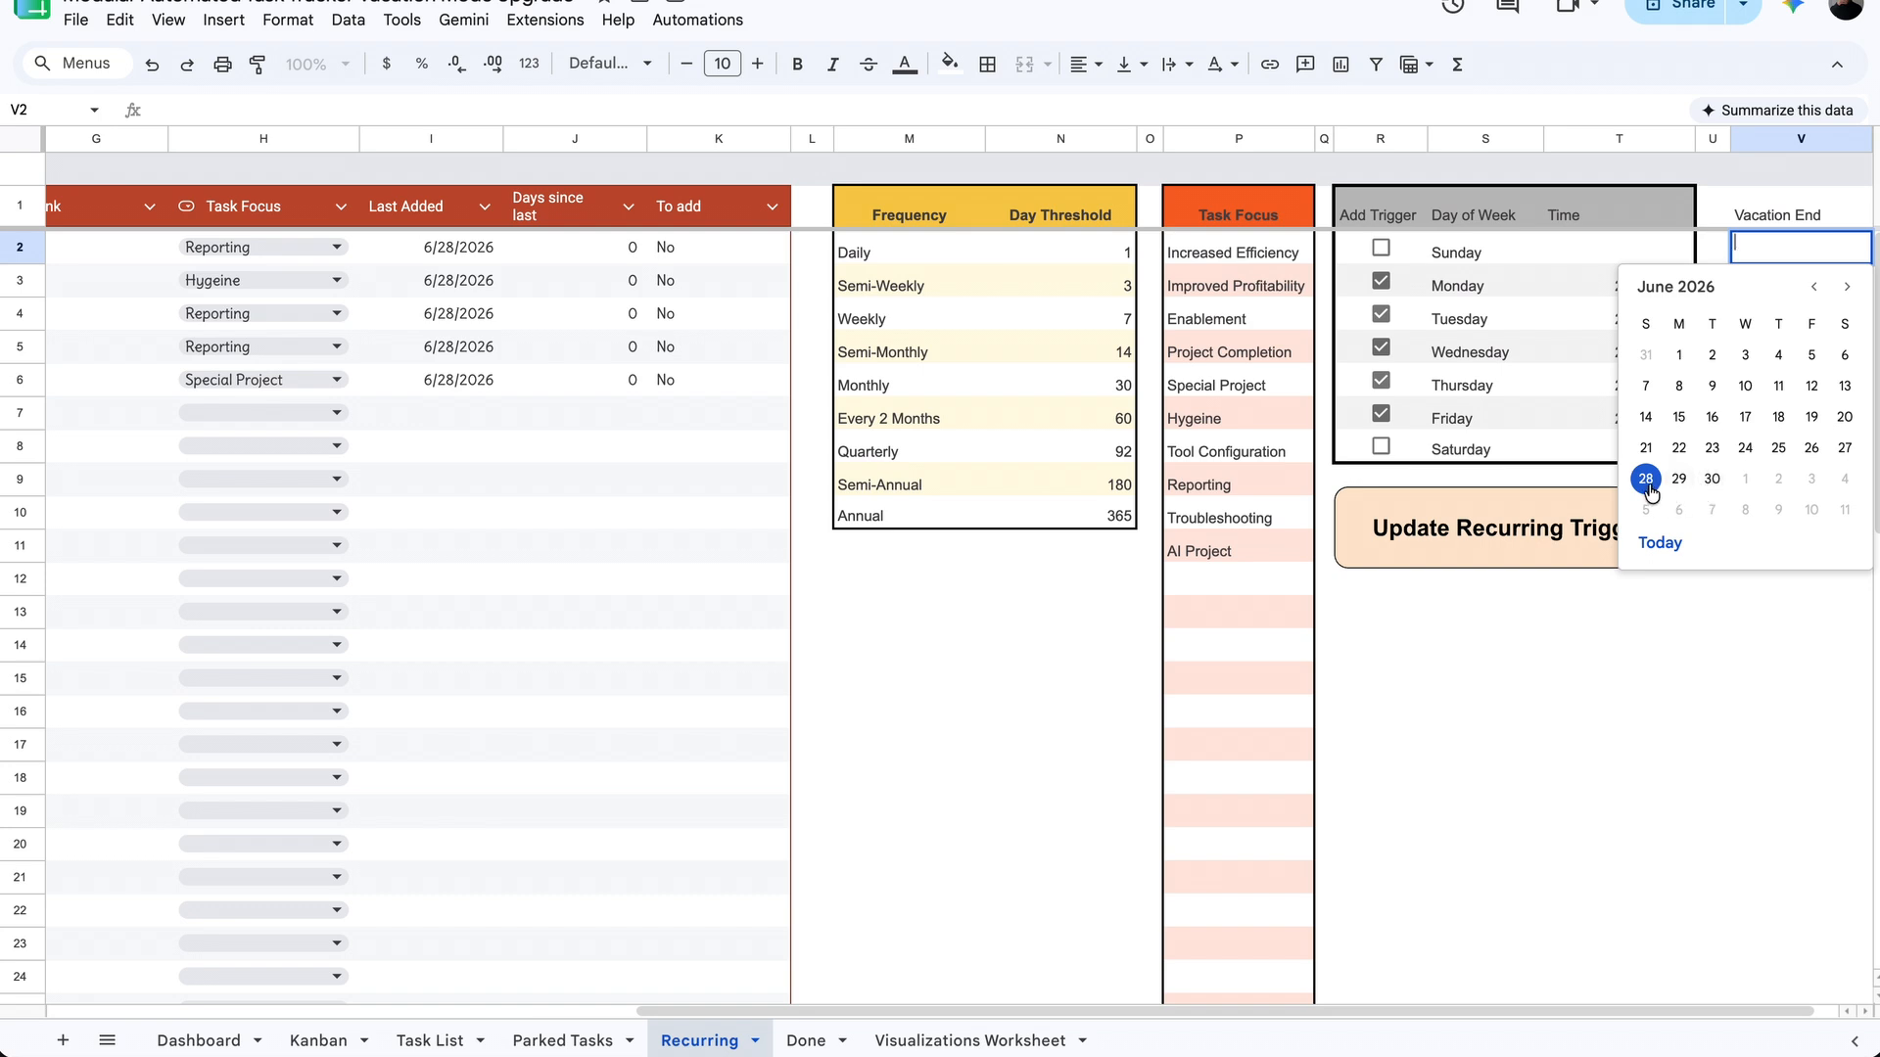
click(1712, 479)
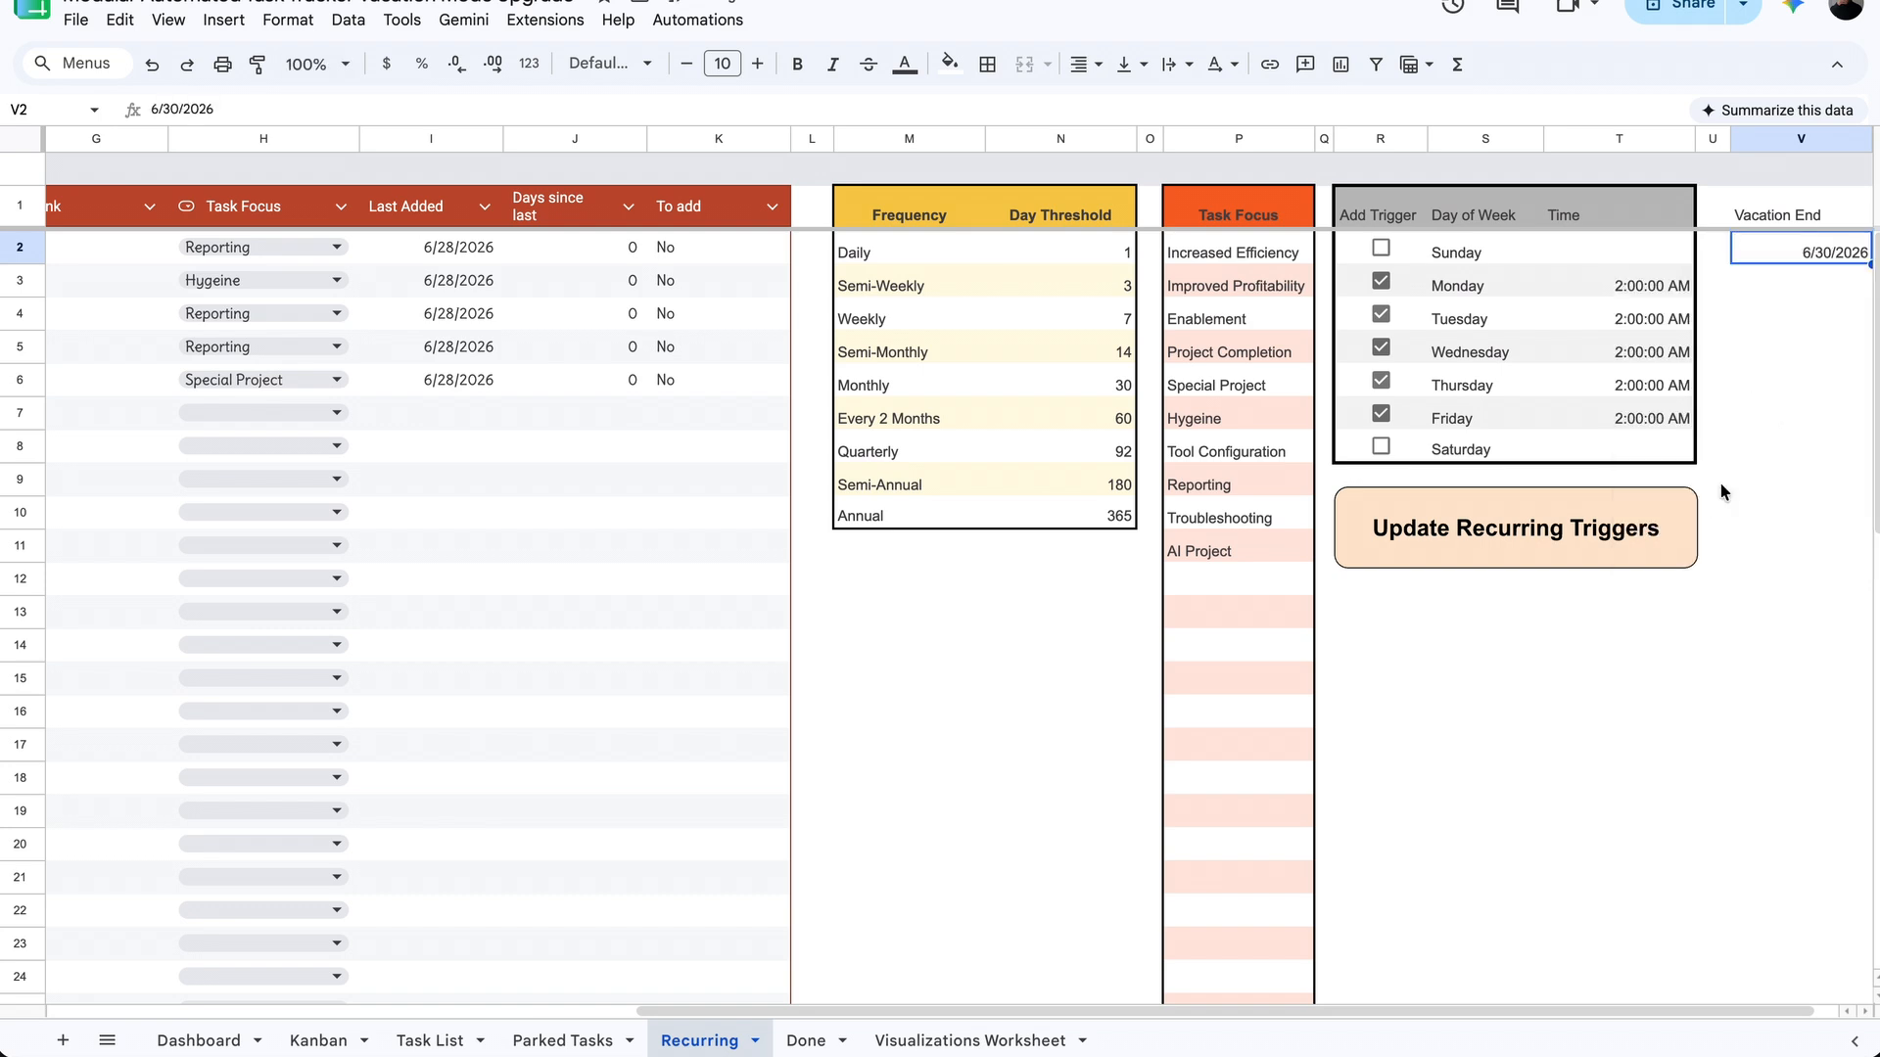
Step: Apply the green alternating-colors style with a header row to the range V1:V2
drag(1804, 202, 1804, 245)
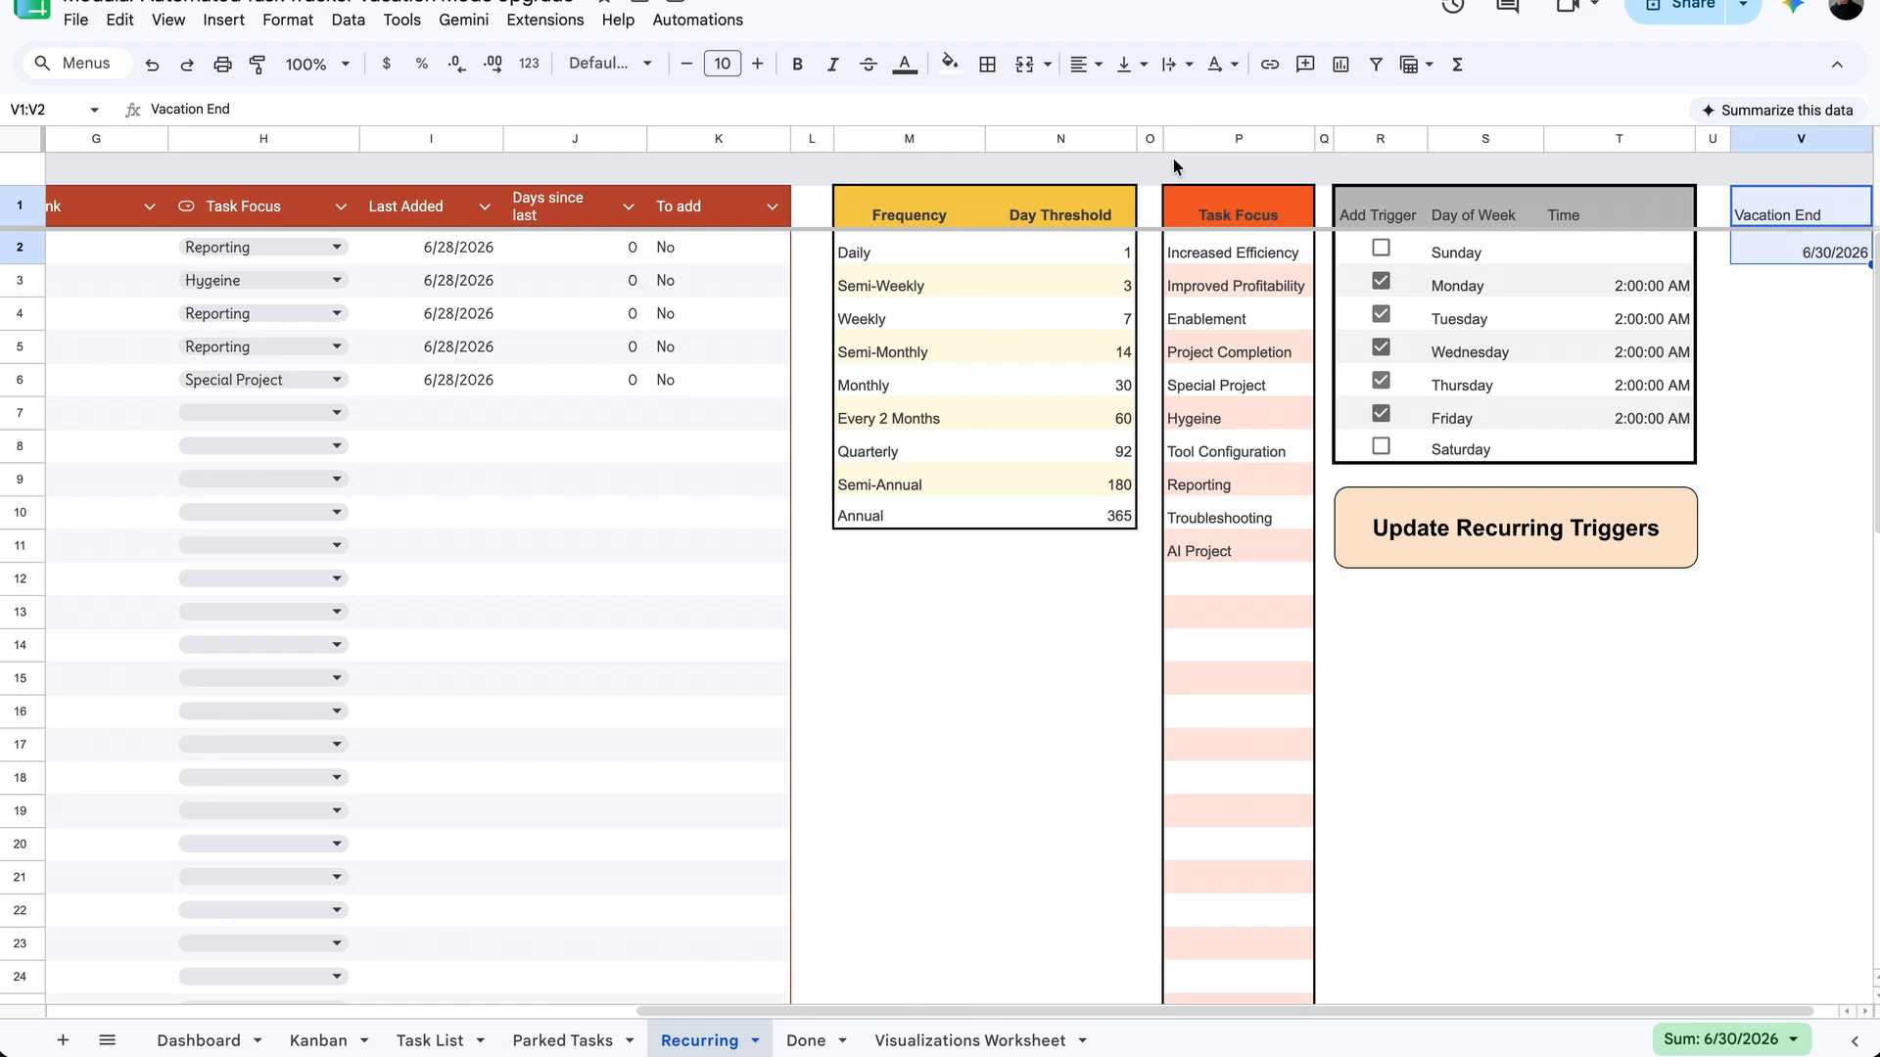
click(947, 64)
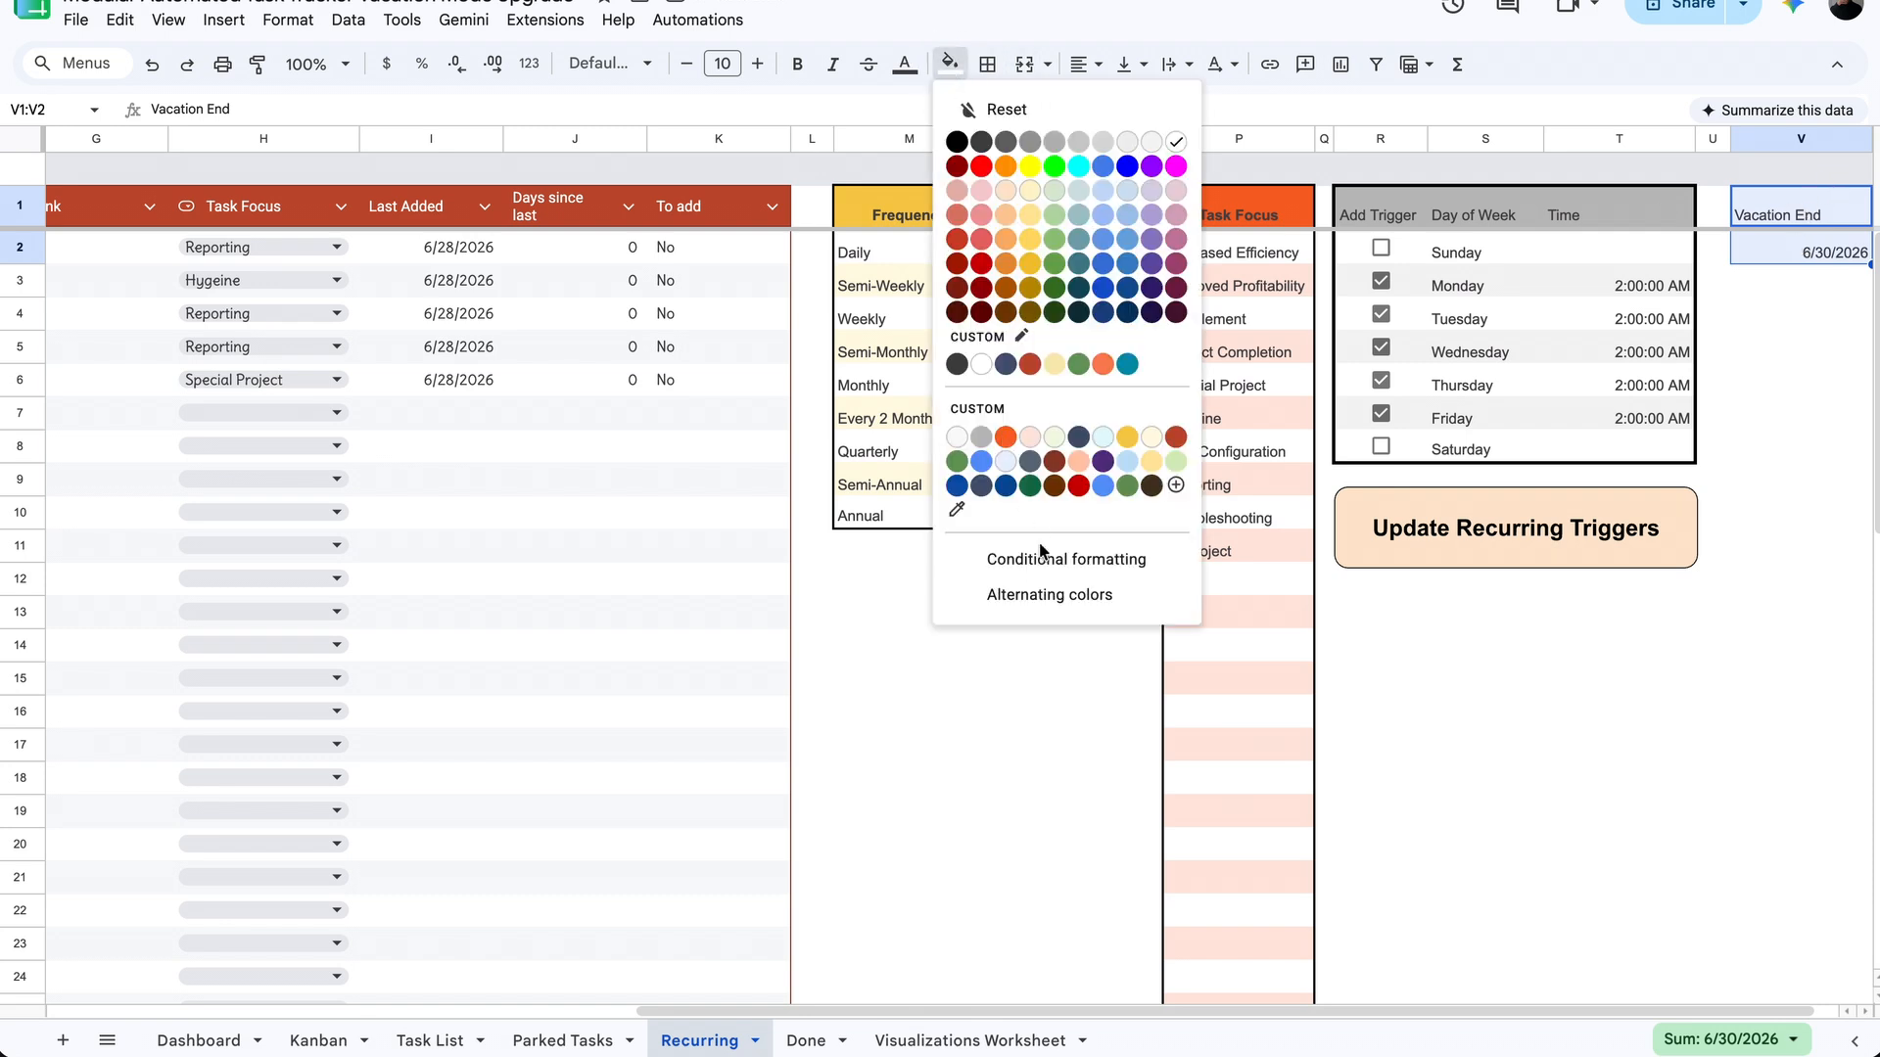
click(1046, 596)
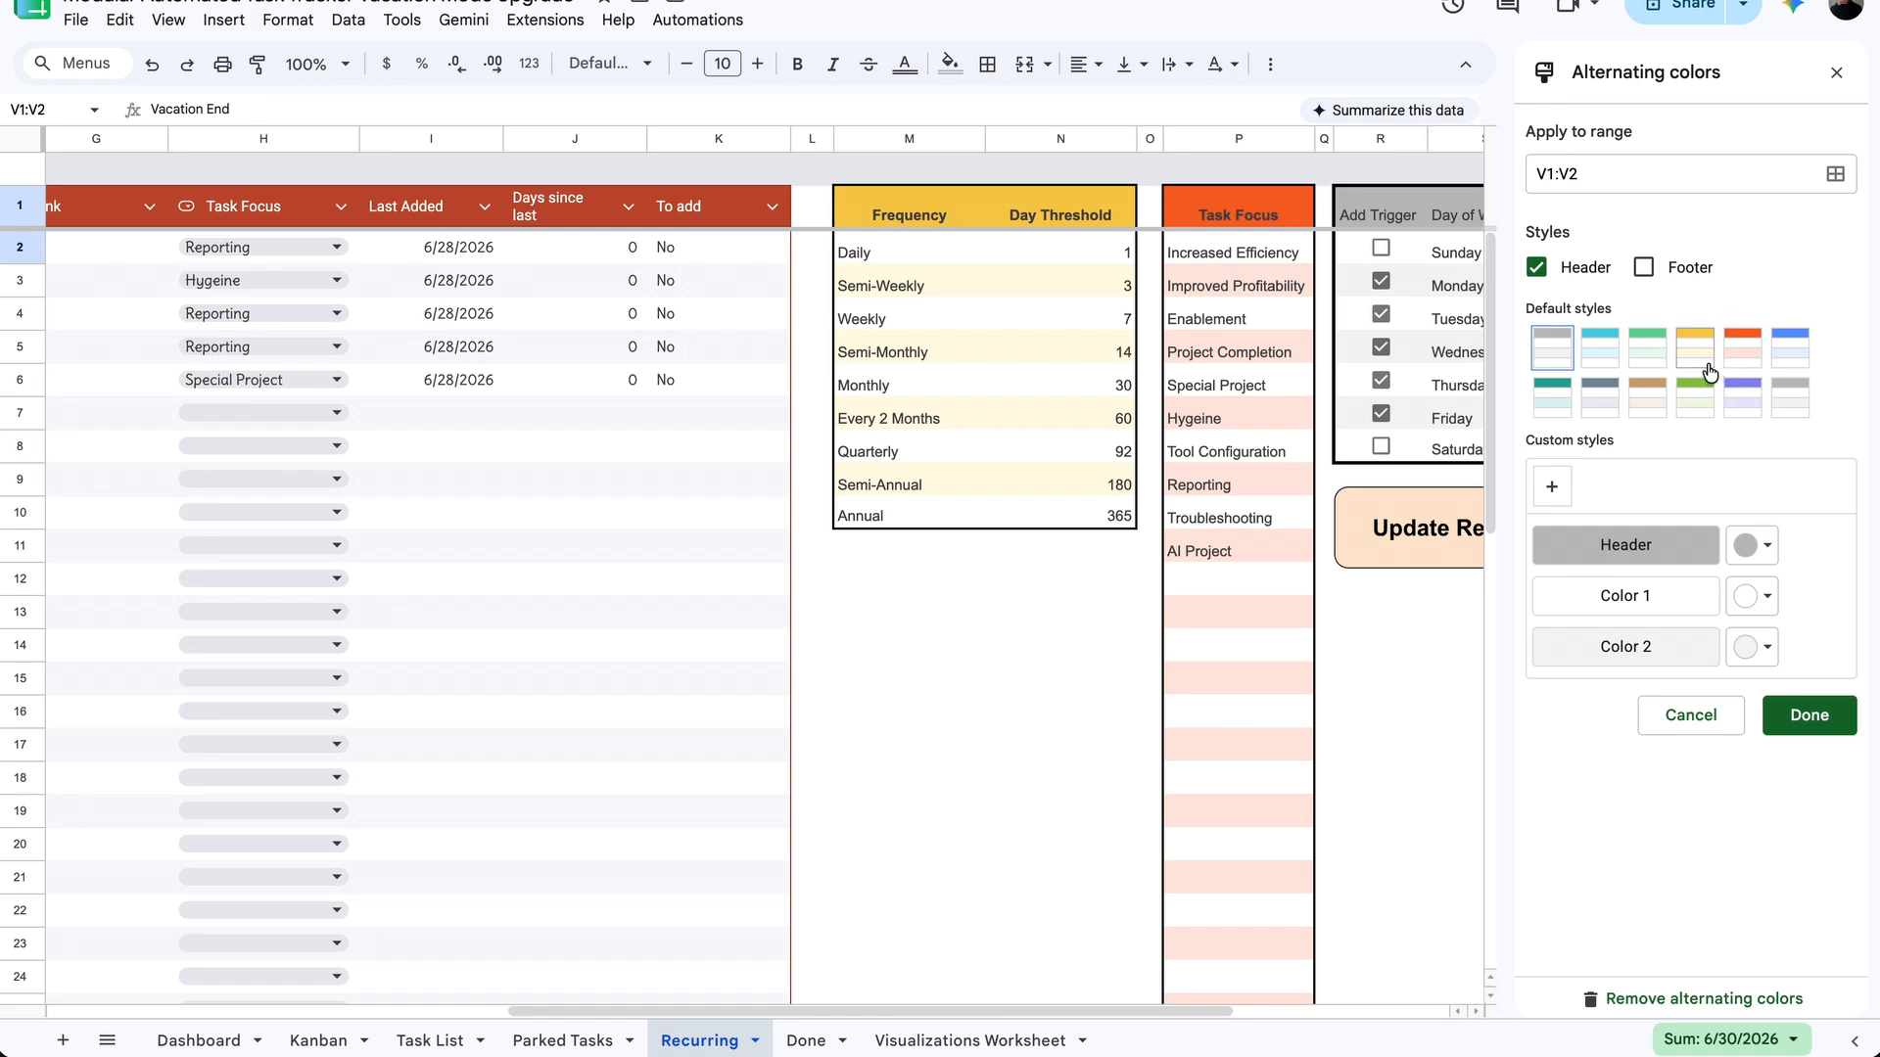
click(1695, 396)
click(1808, 715)
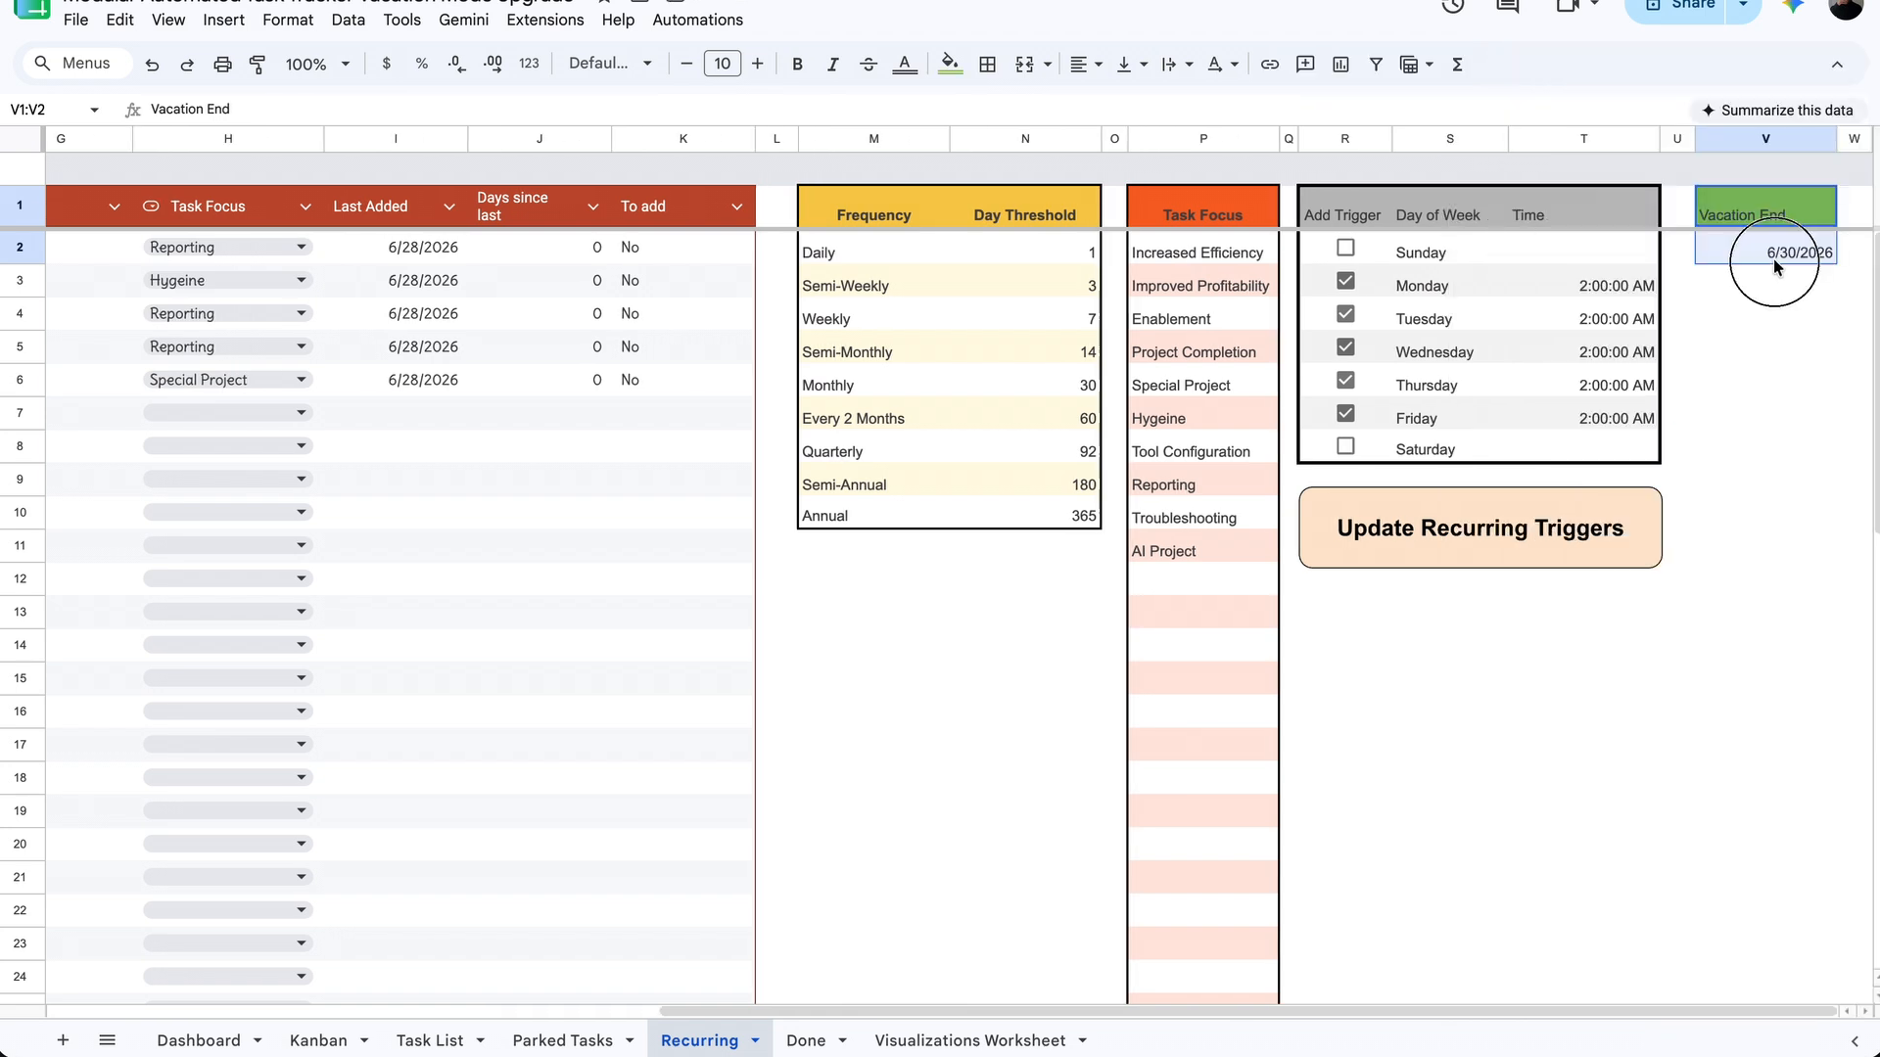
Step: Add a thicker outer border around the Vacation End cells V1:V2
click(987, 64)
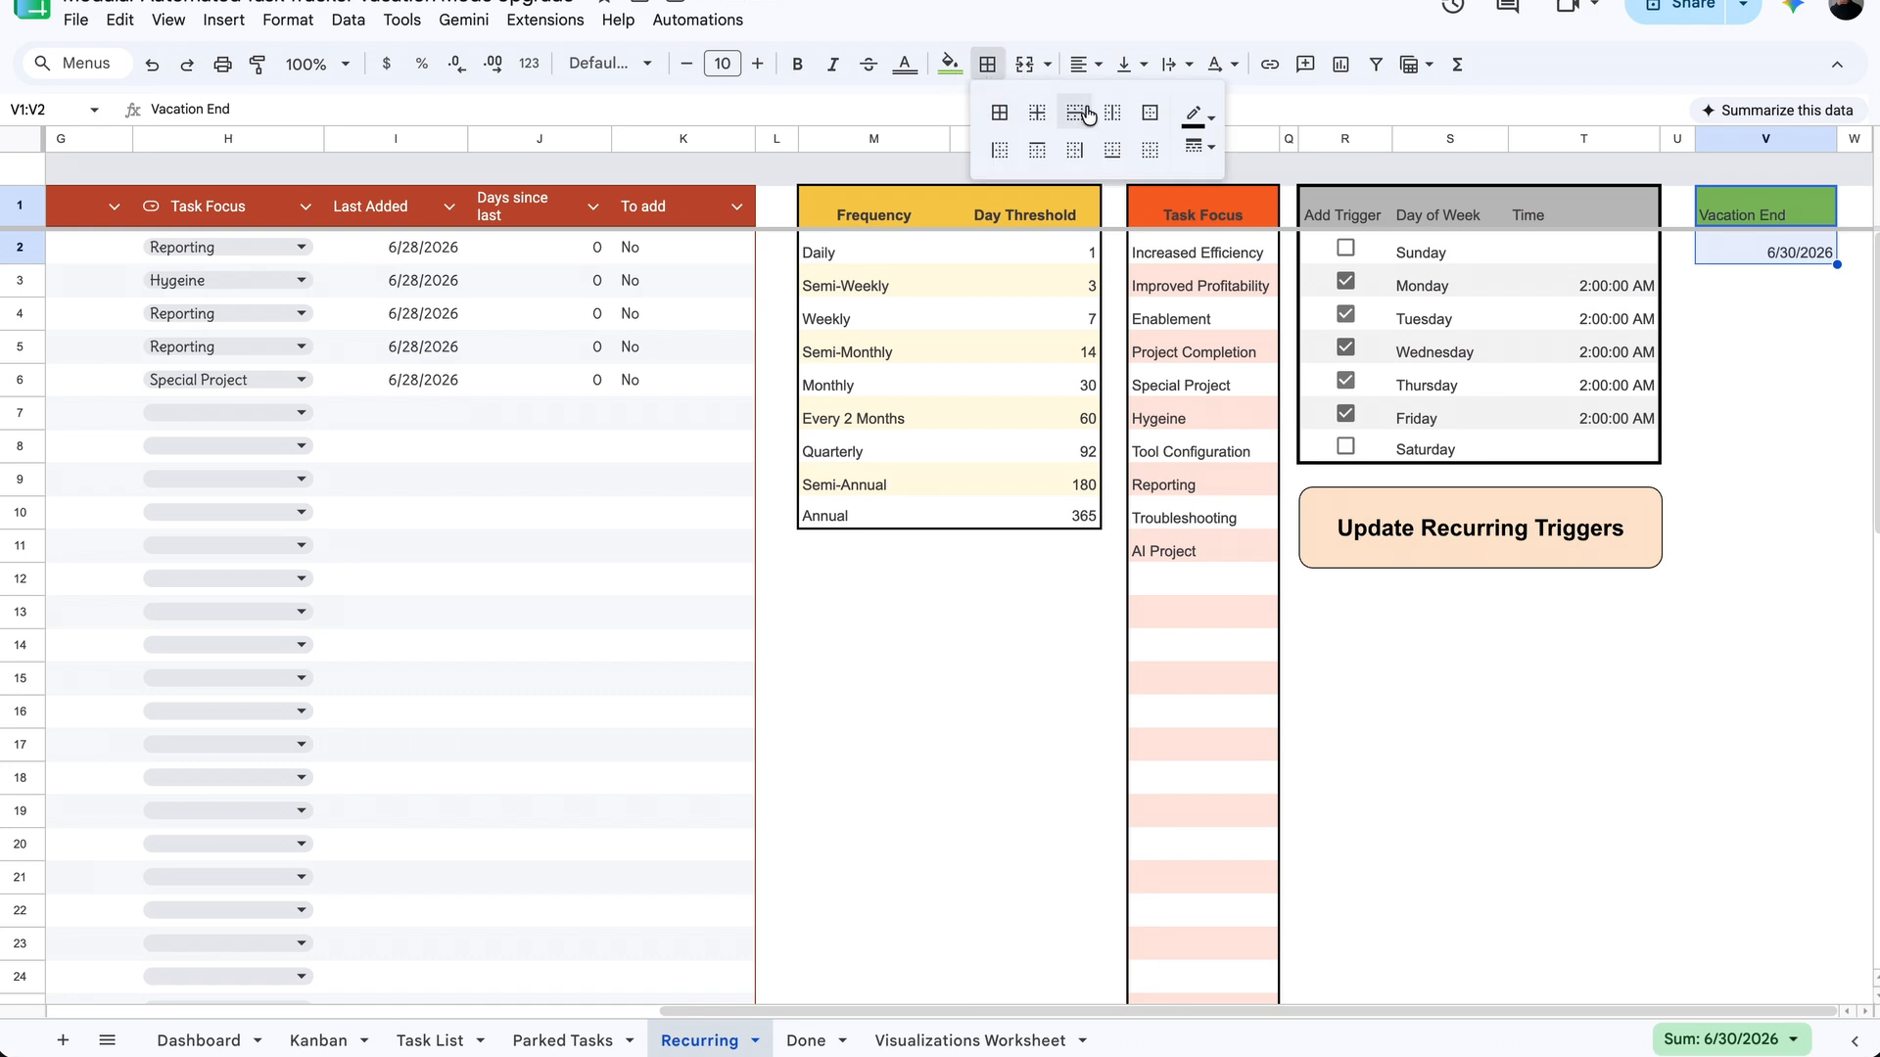
click(1150, 113)
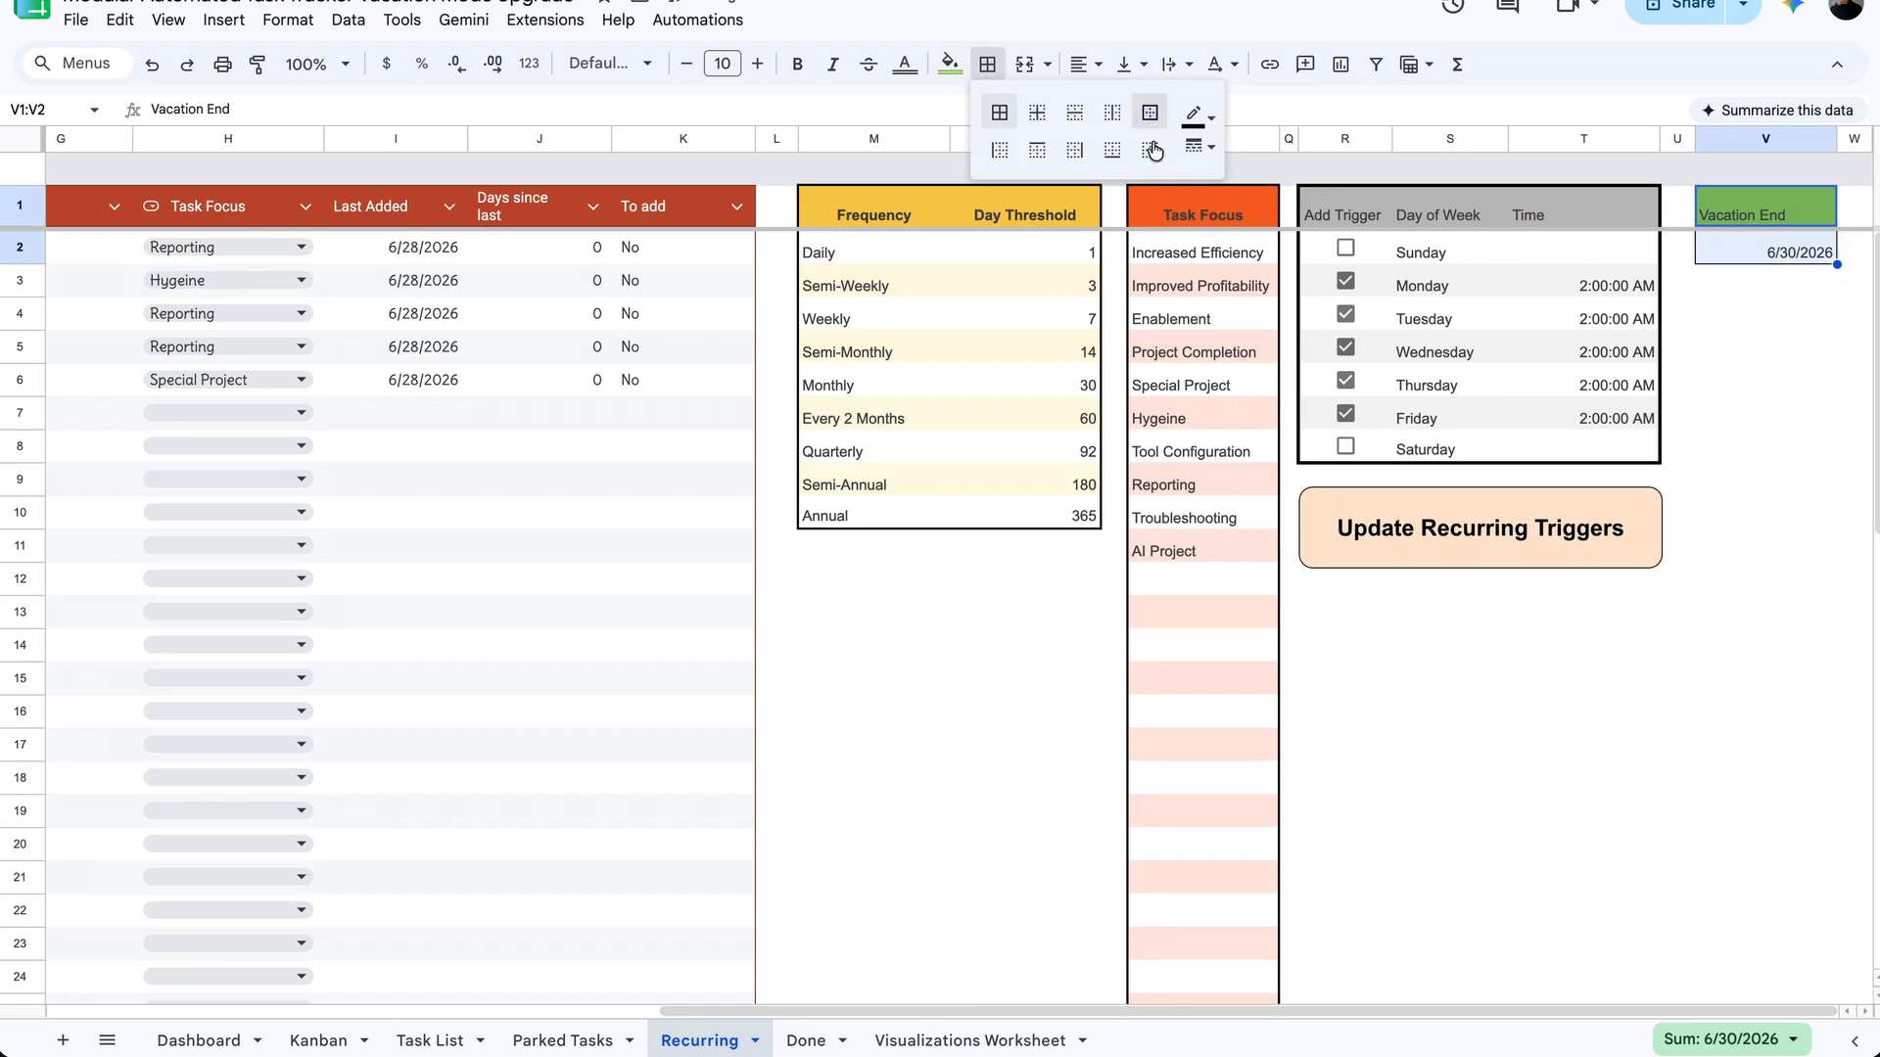
click(1196, 145)
click(1222, 190)
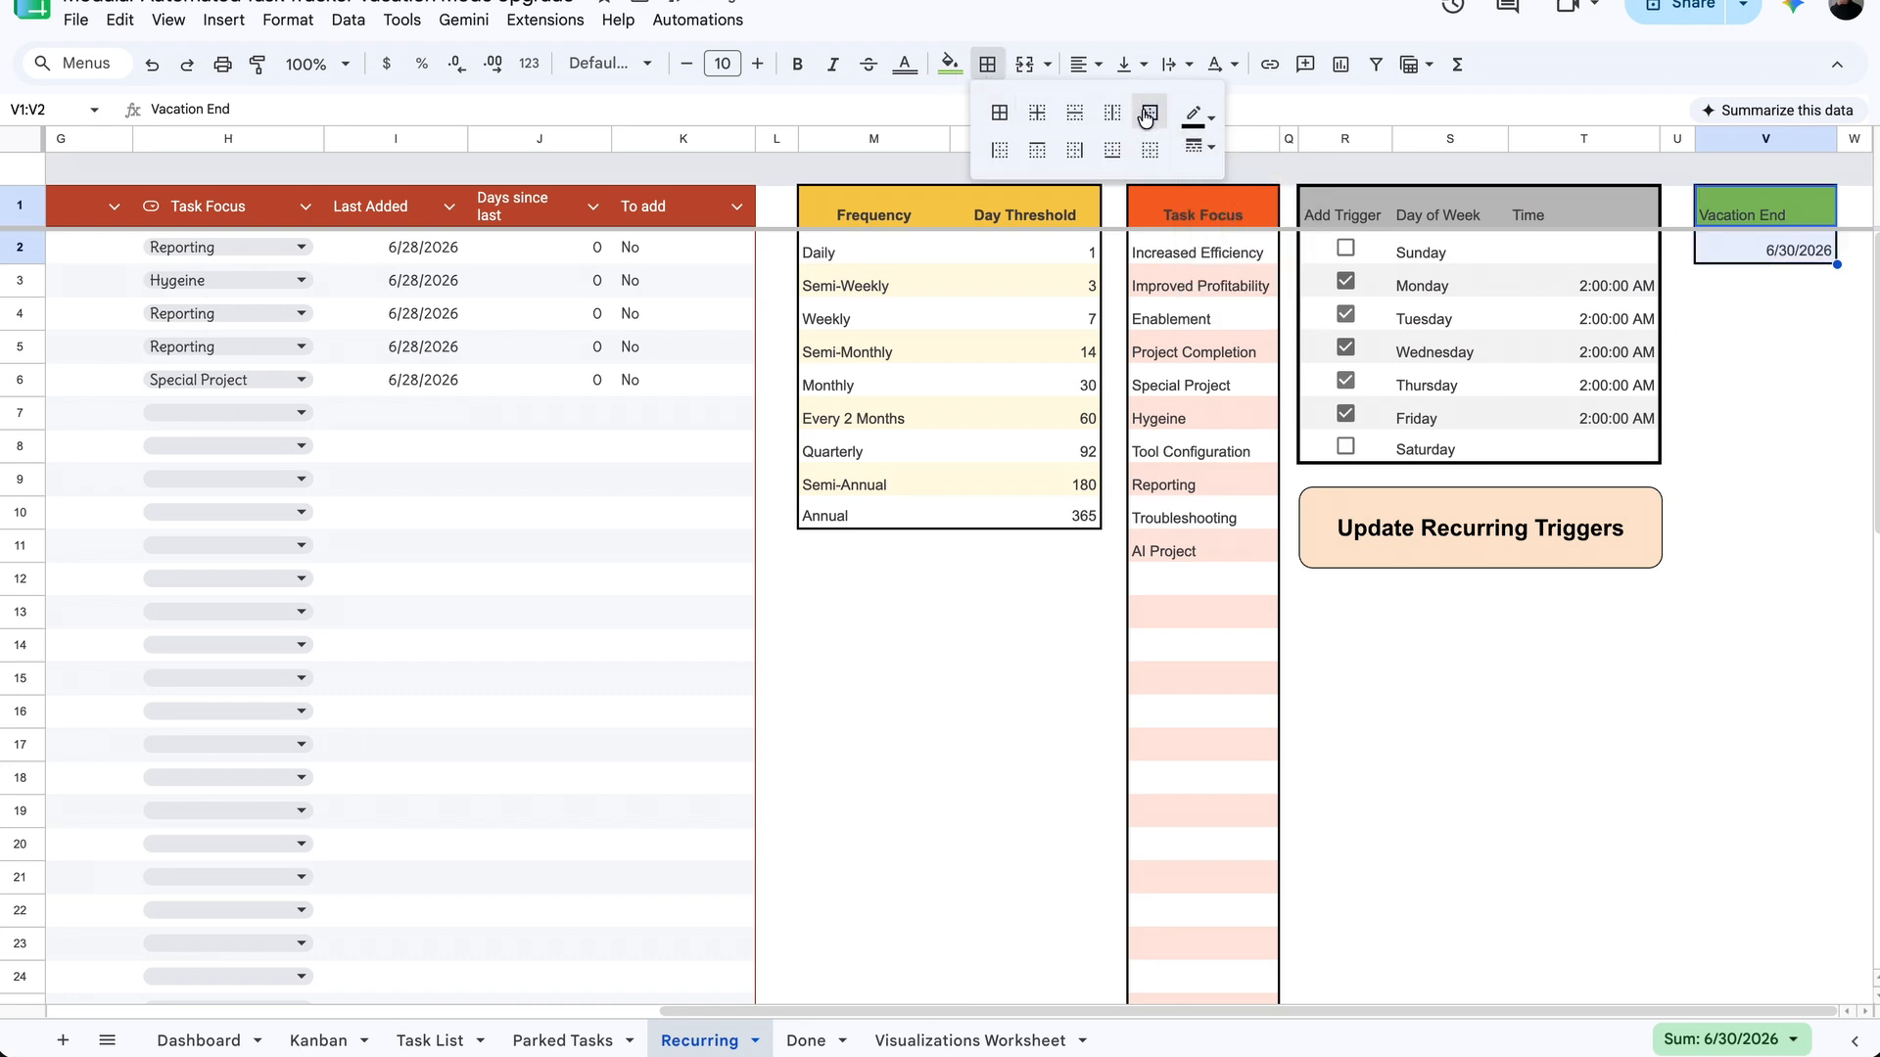
click(1796, 372)
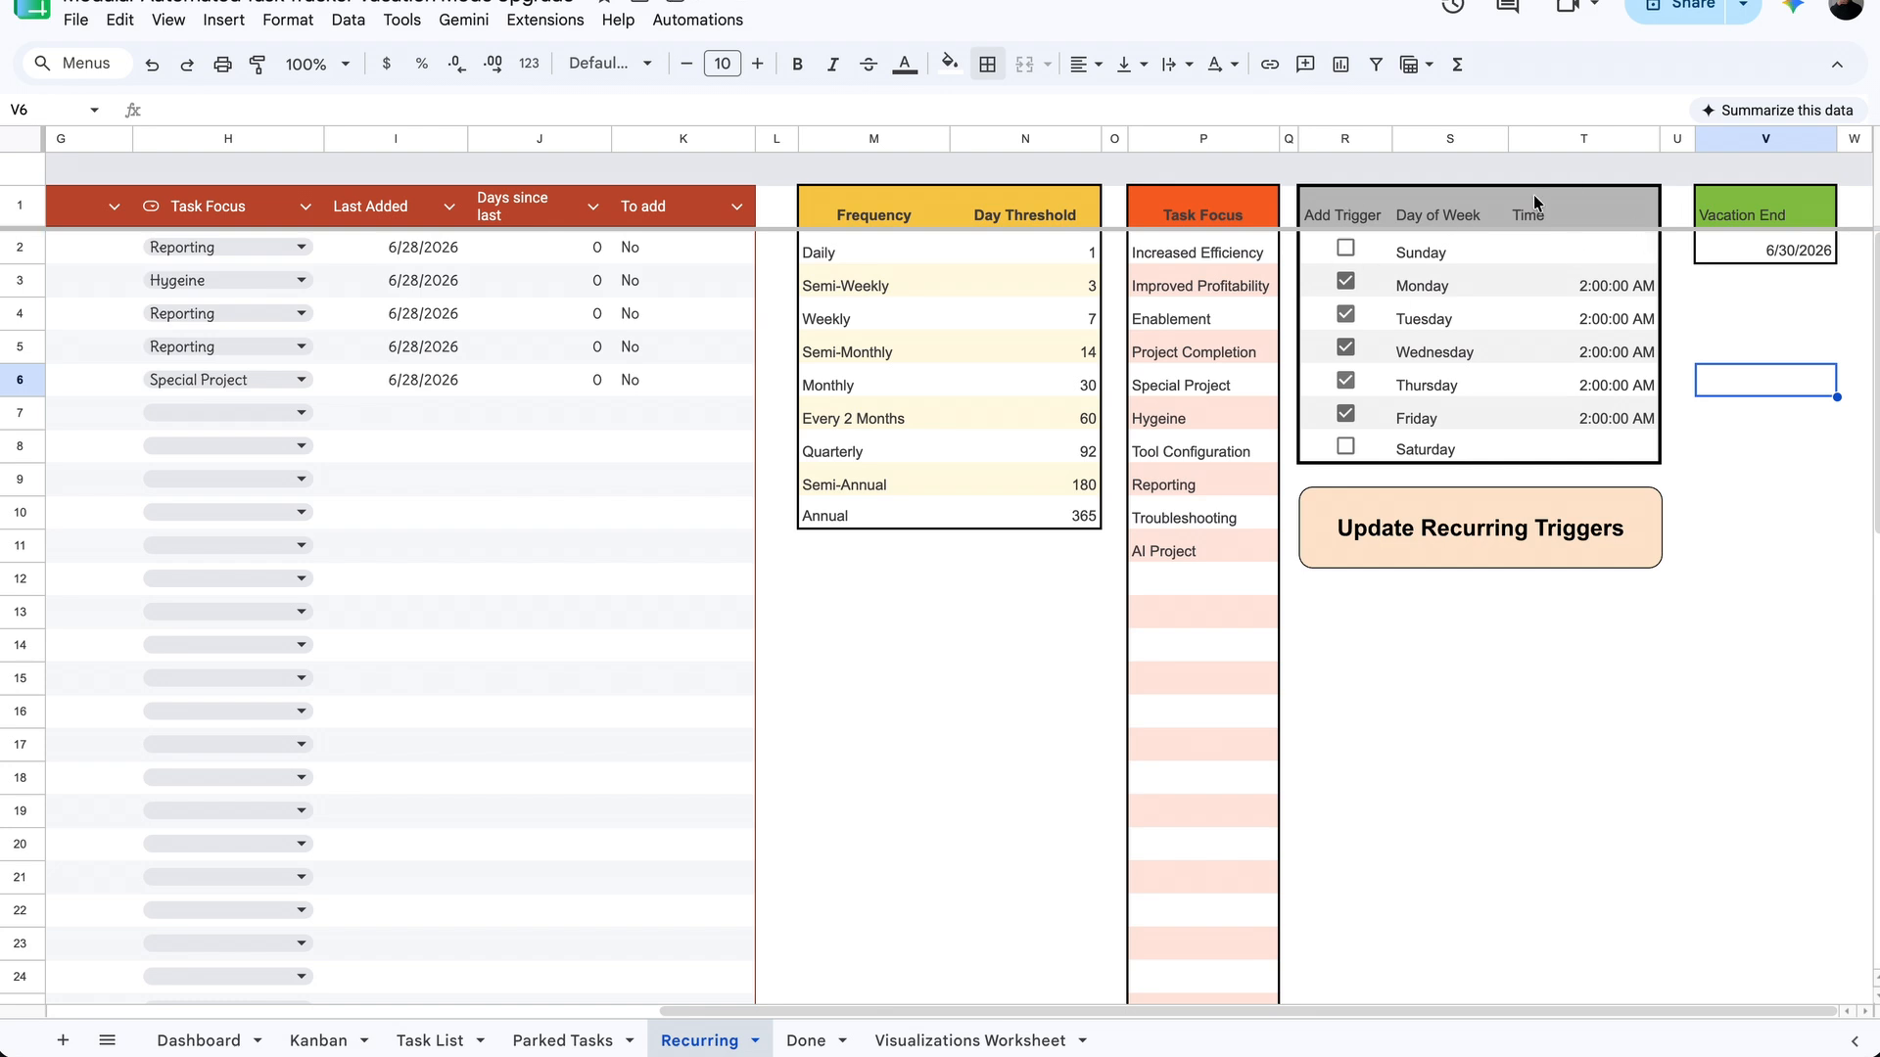
Step: Set the Last Added date of the first recurring task in I2 to 6/2/2026 and select its To add cell
click(627, 251)
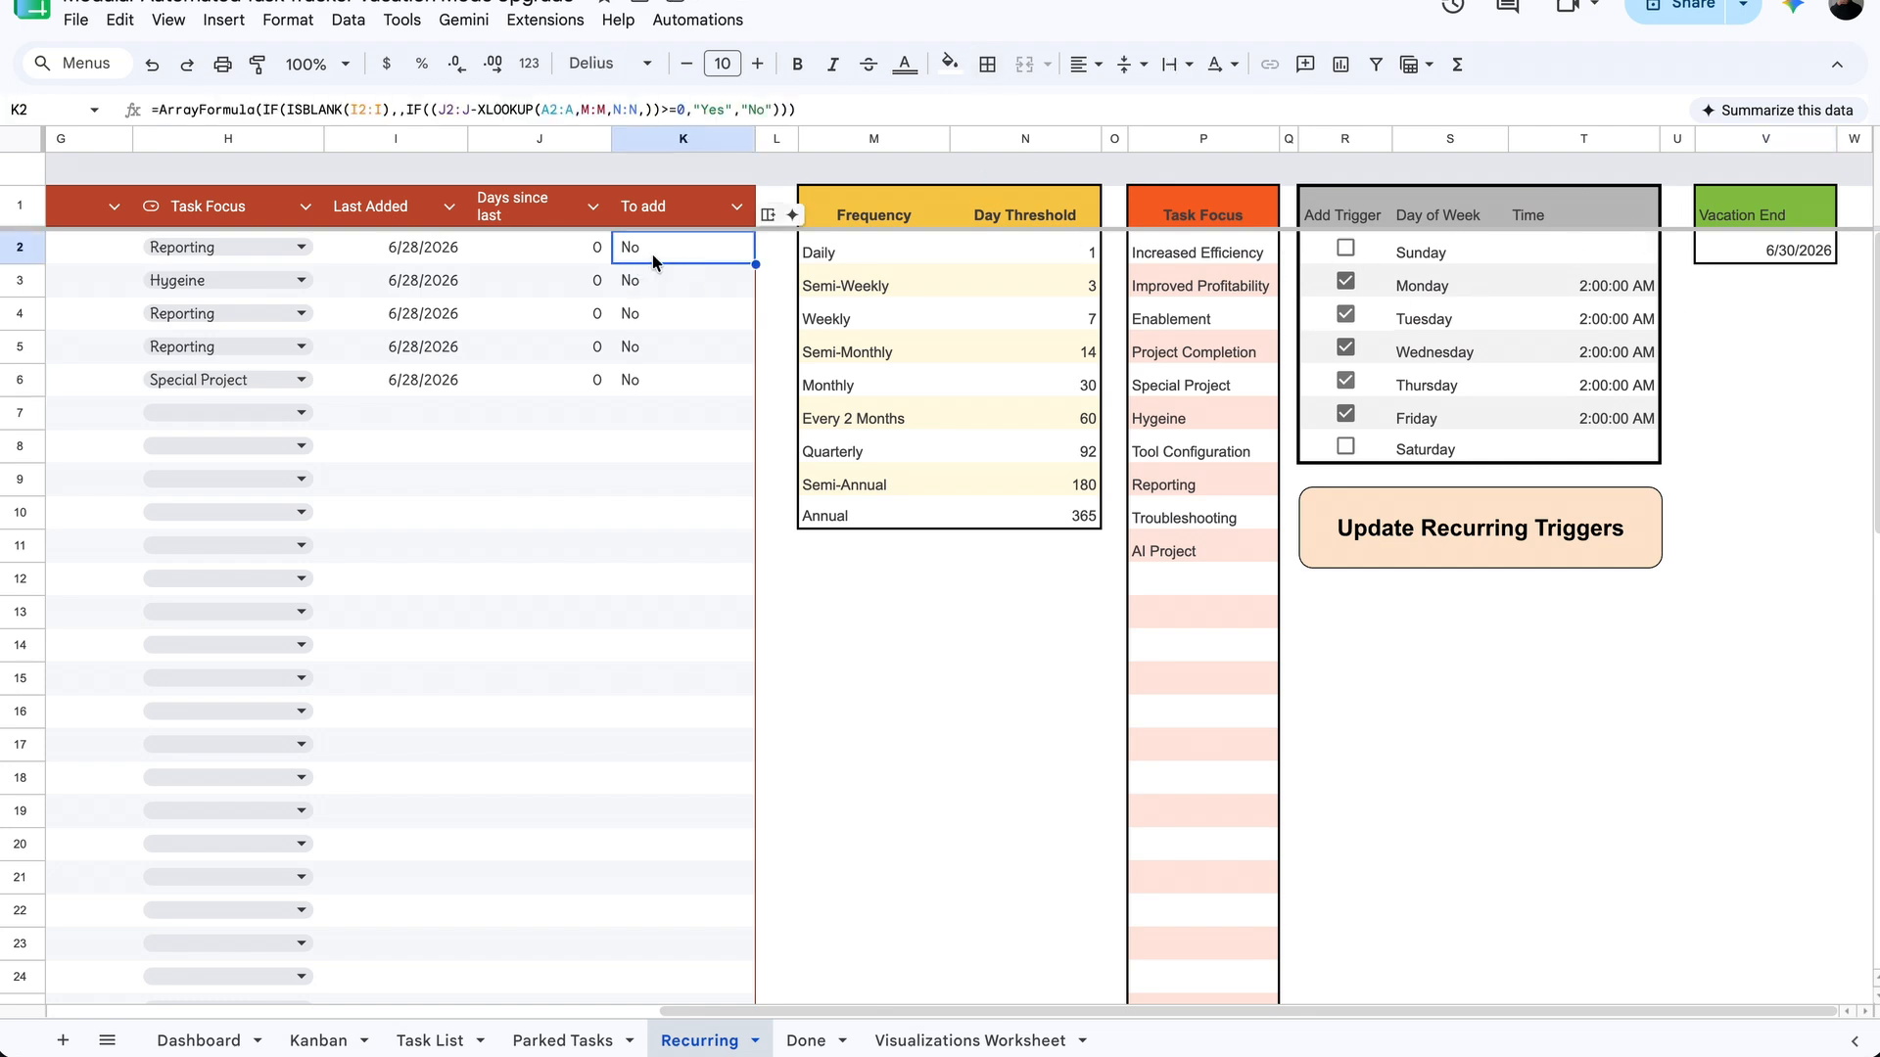
double_click(423, 251)
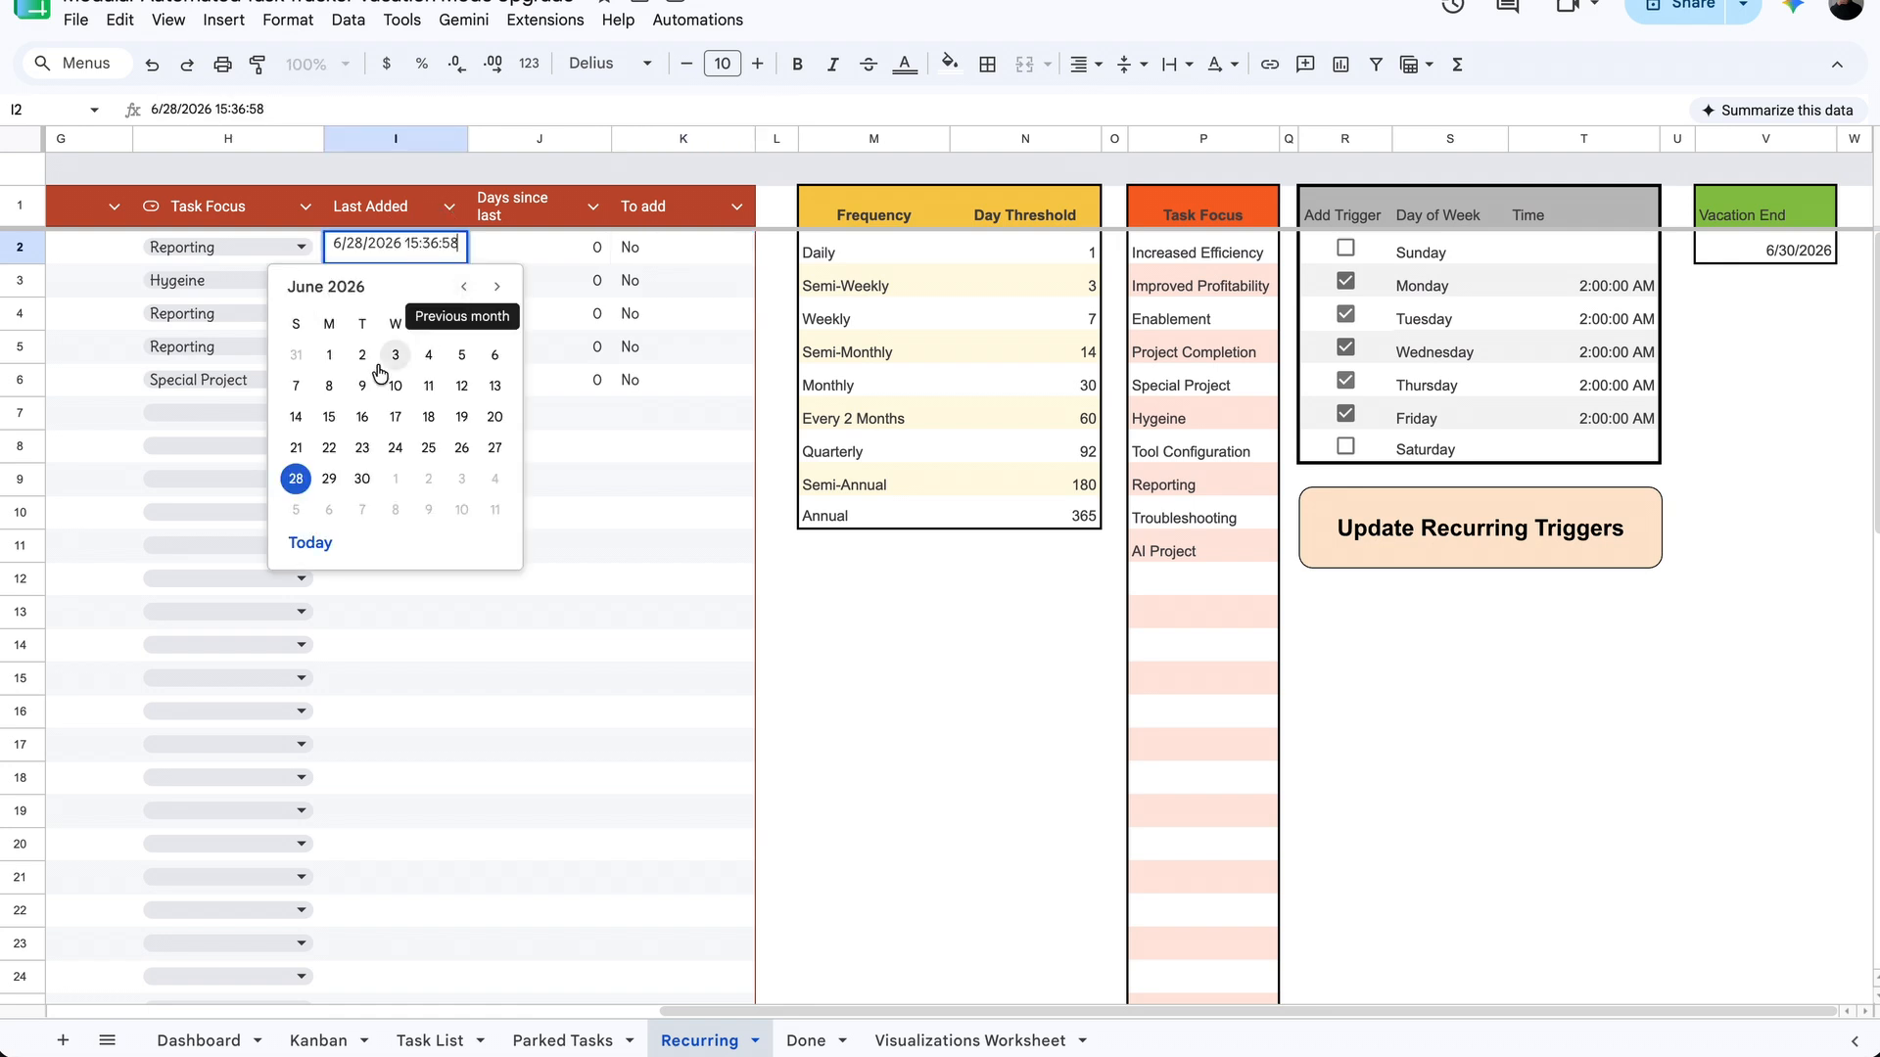
click(364, 357)
click(666, 252)
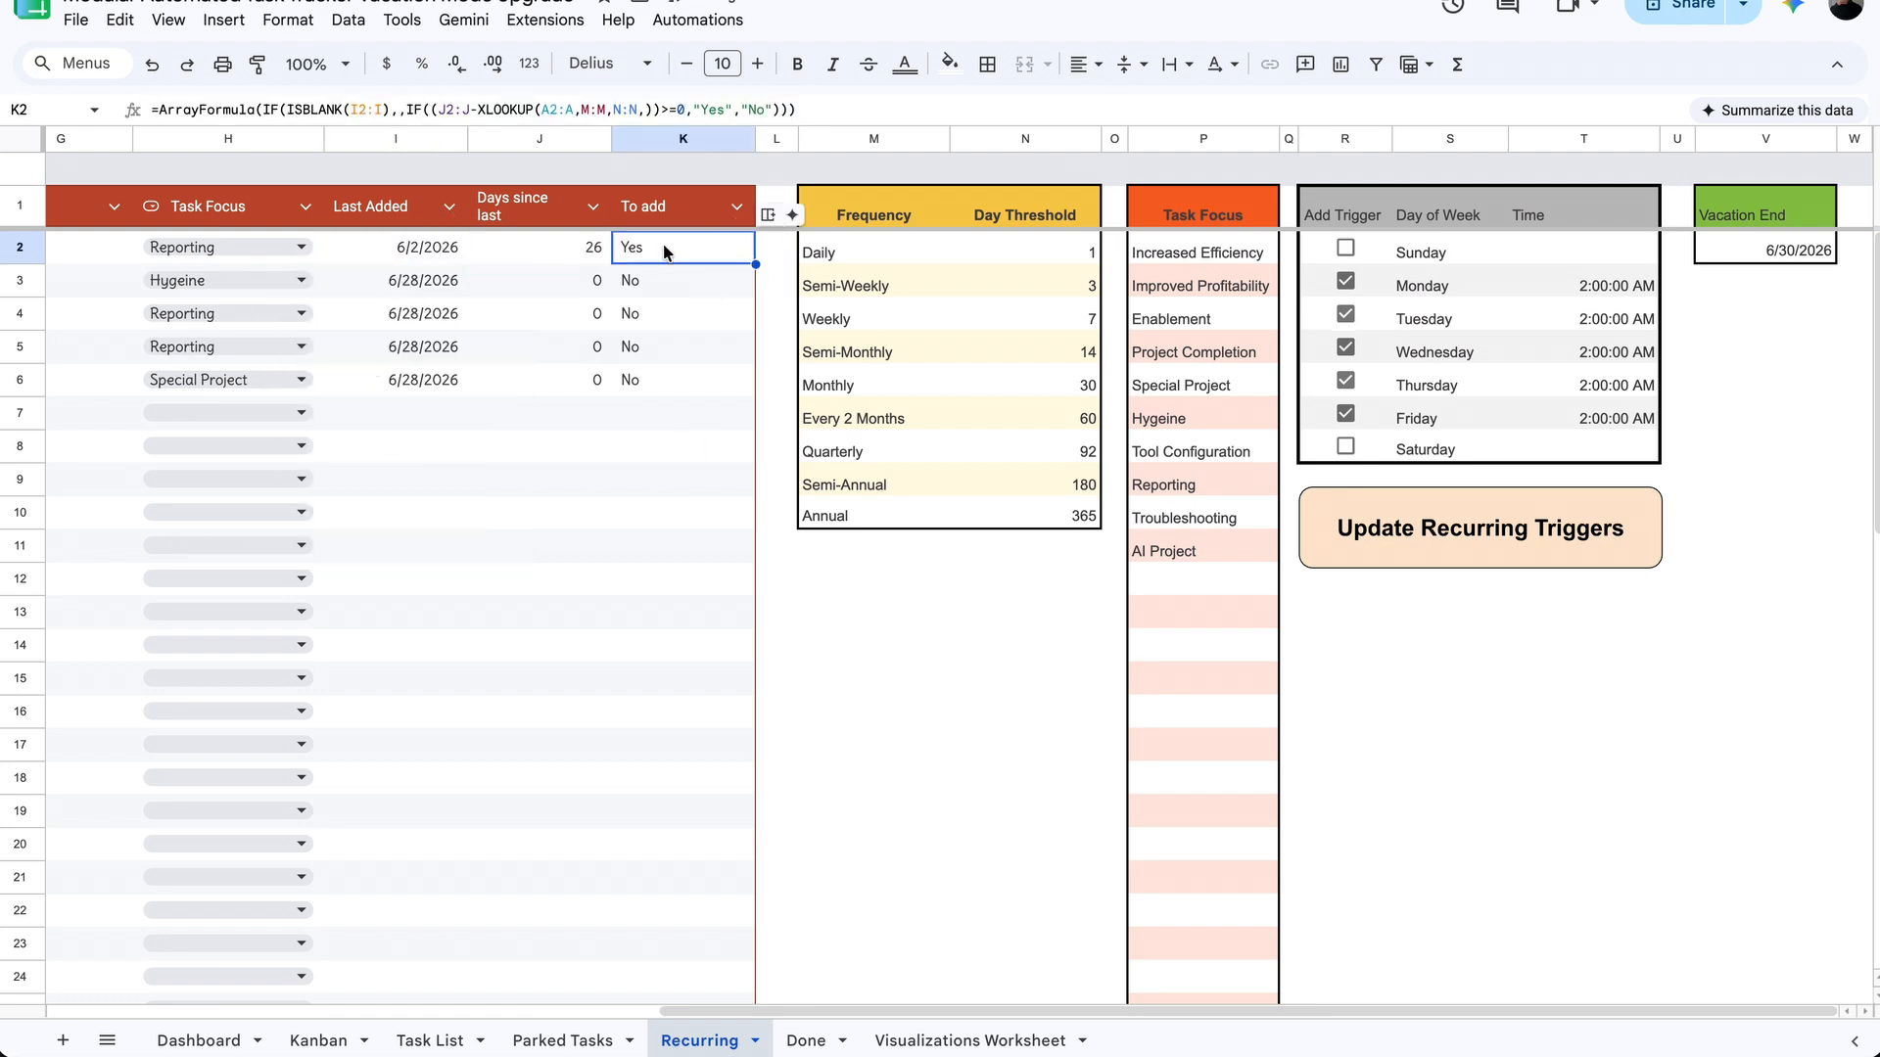
Step: Examine the first task's days since last, its frequency, the Daily threshold, the To add formula and the Vacation End date
click(599, 252)
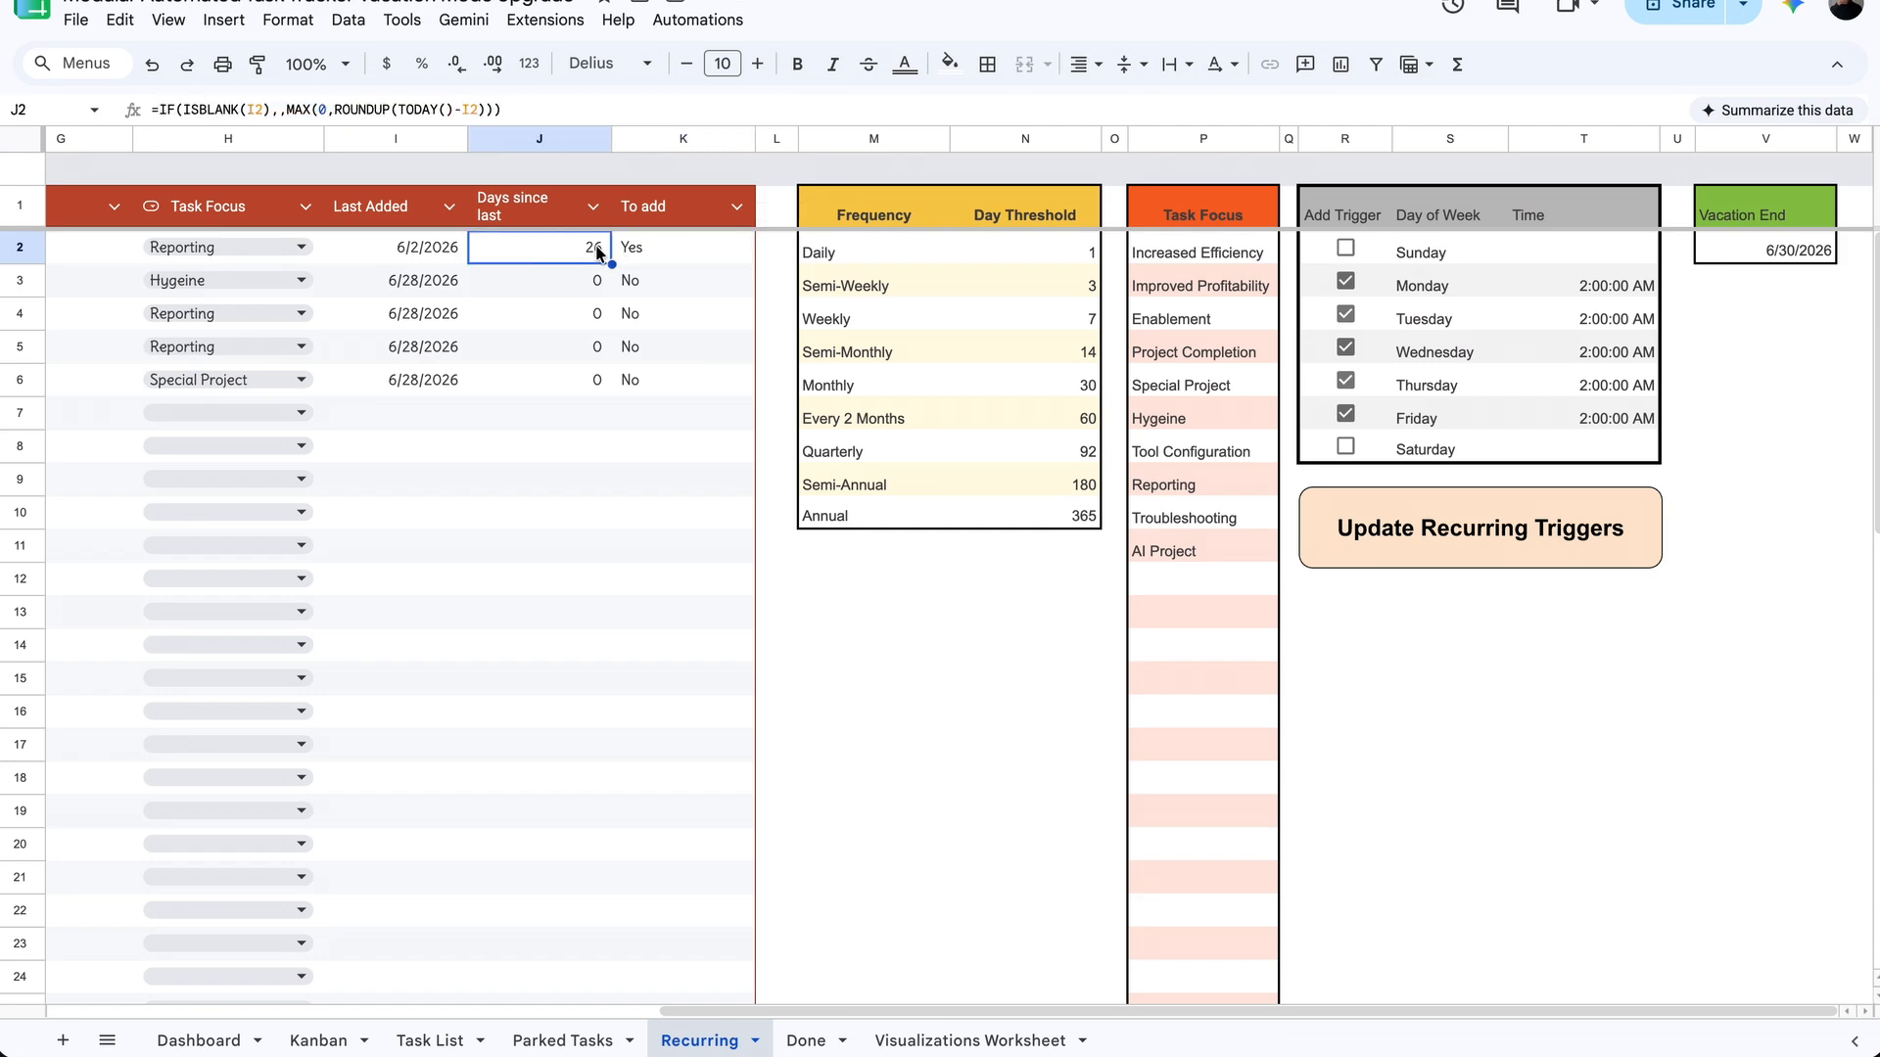
scroll(599, 252, left, 10)
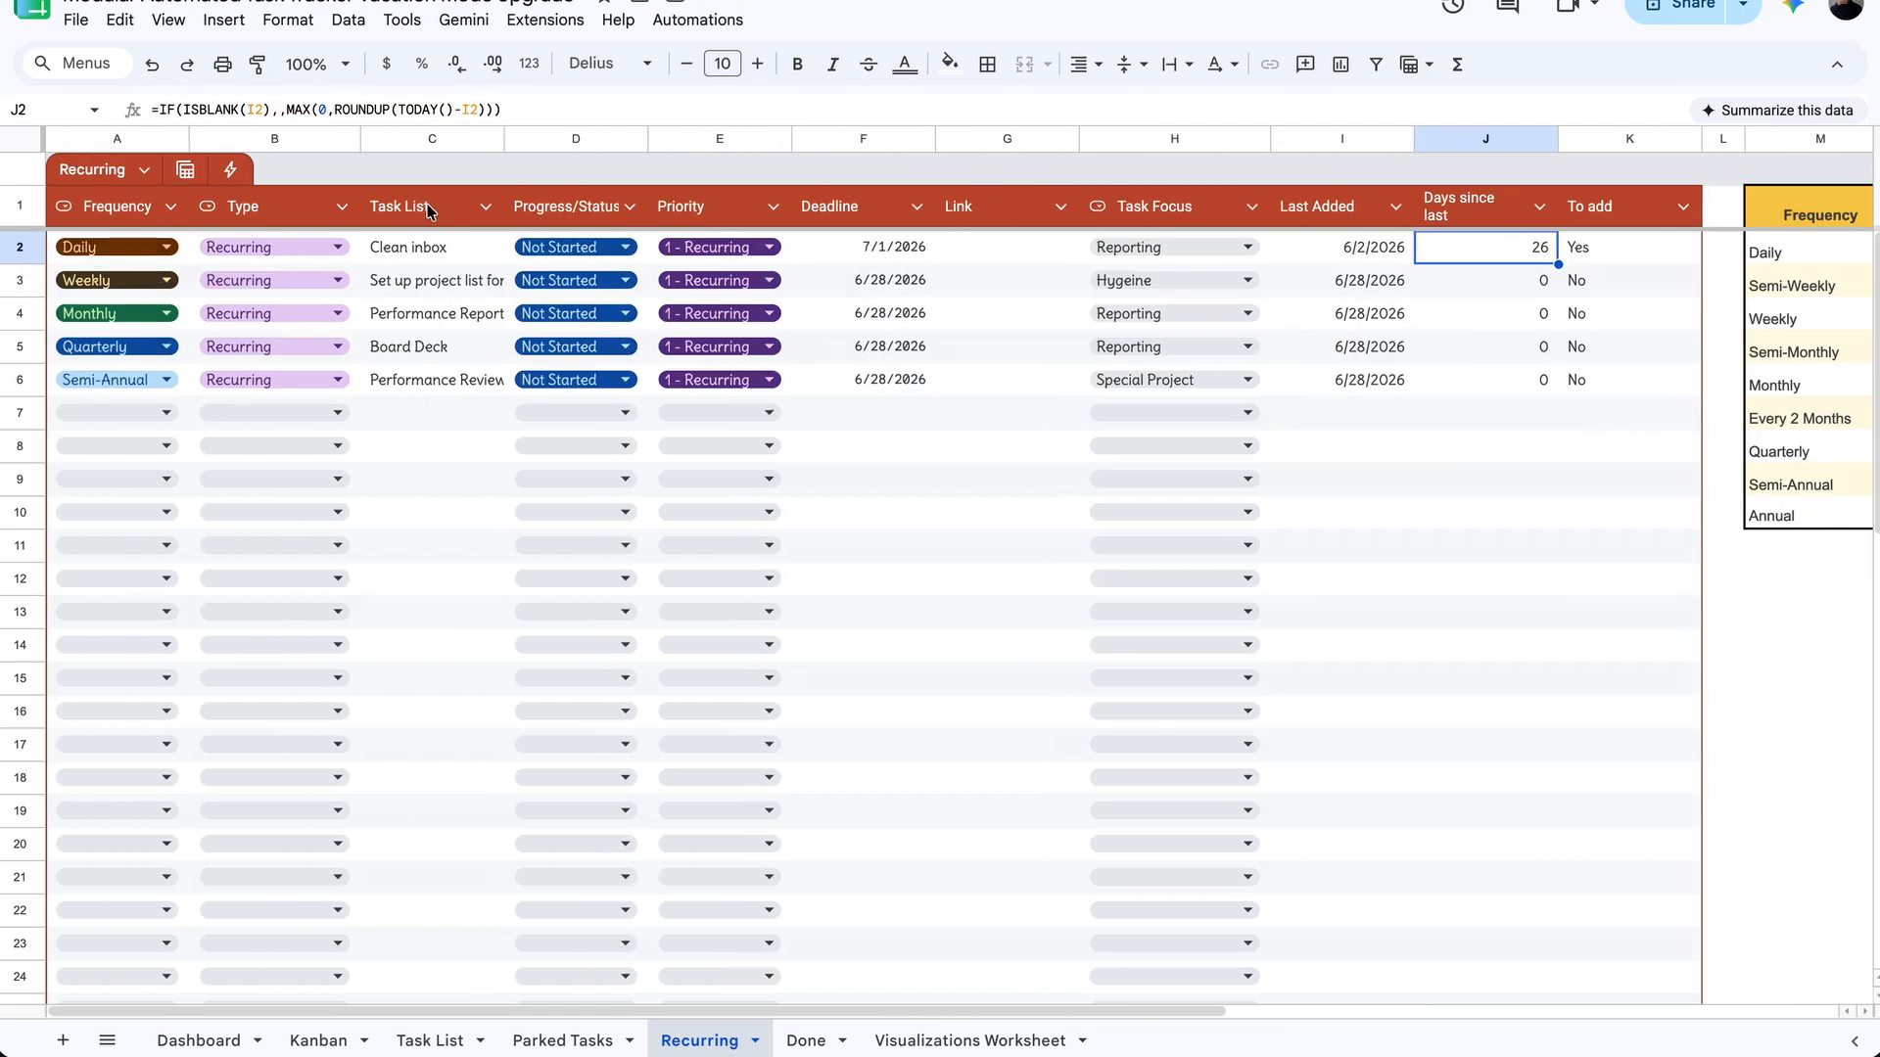
scroll(1106, 266, right, 5)
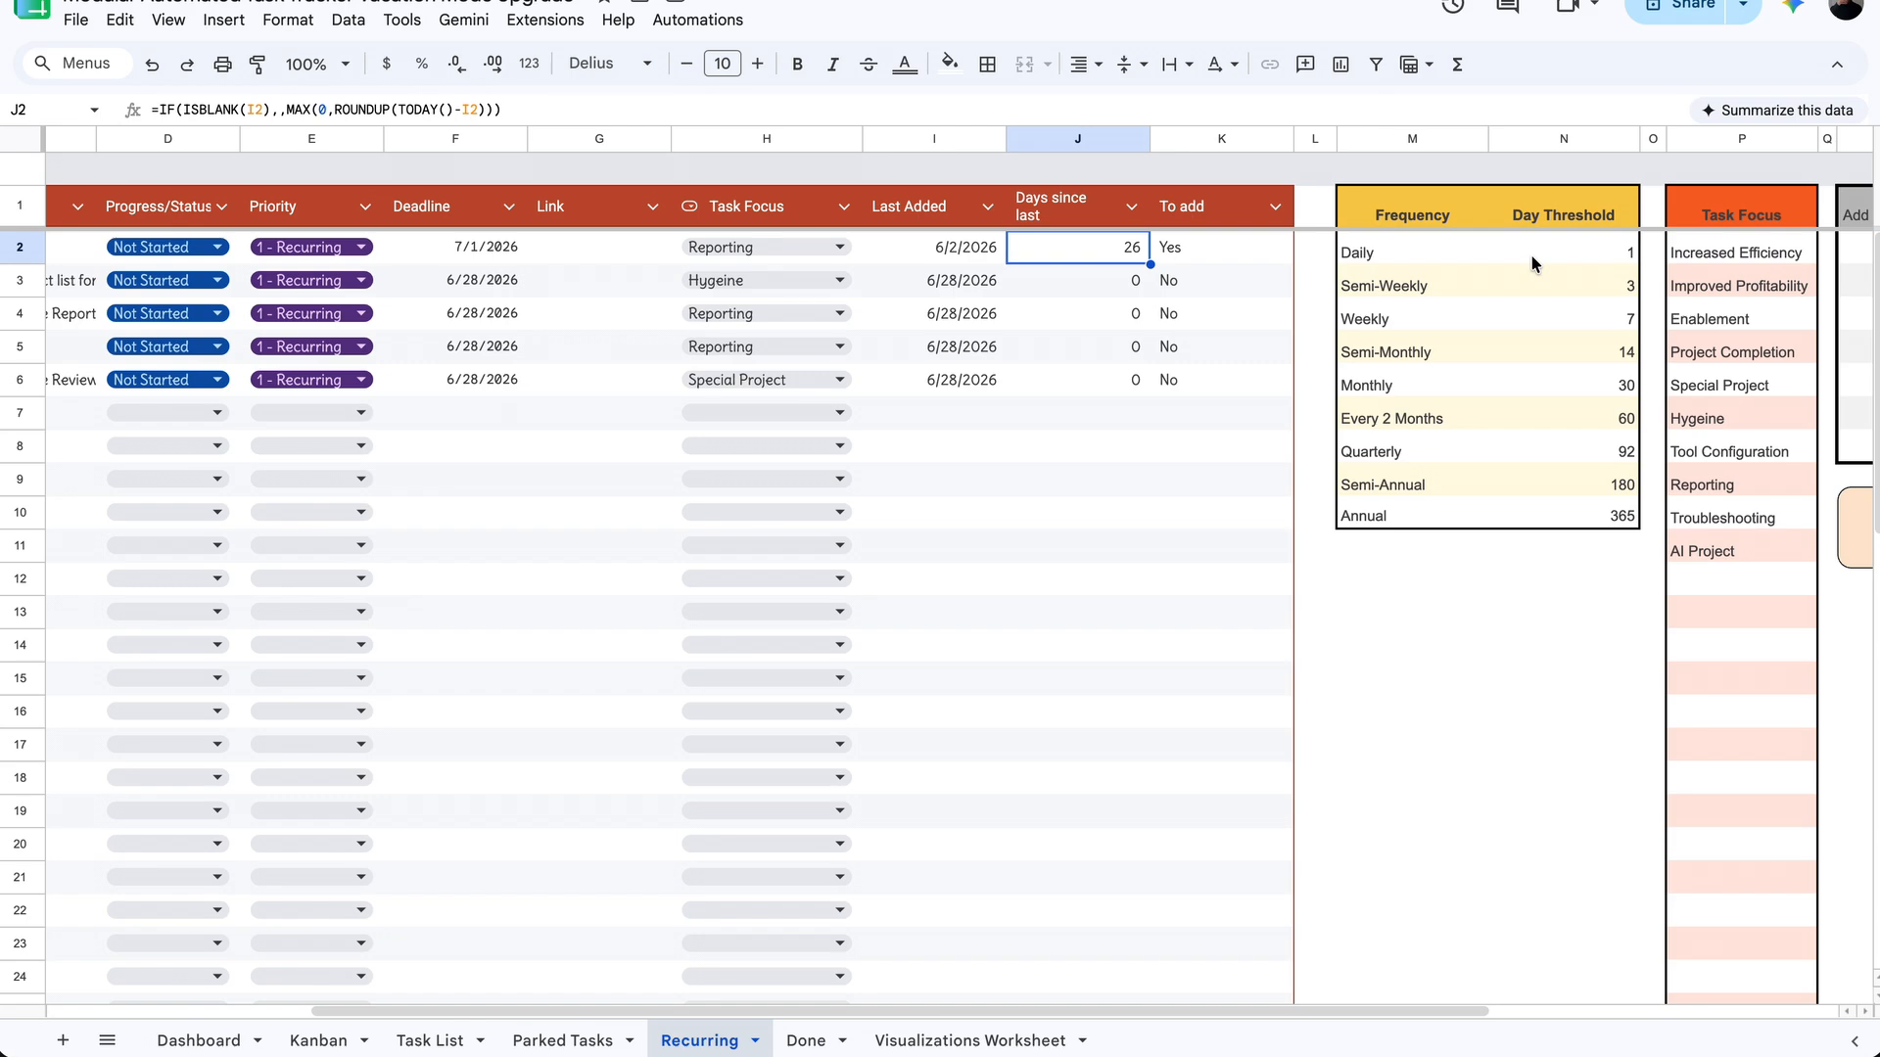
click(1532, 255)
scroll(1531, 256, right, 2)
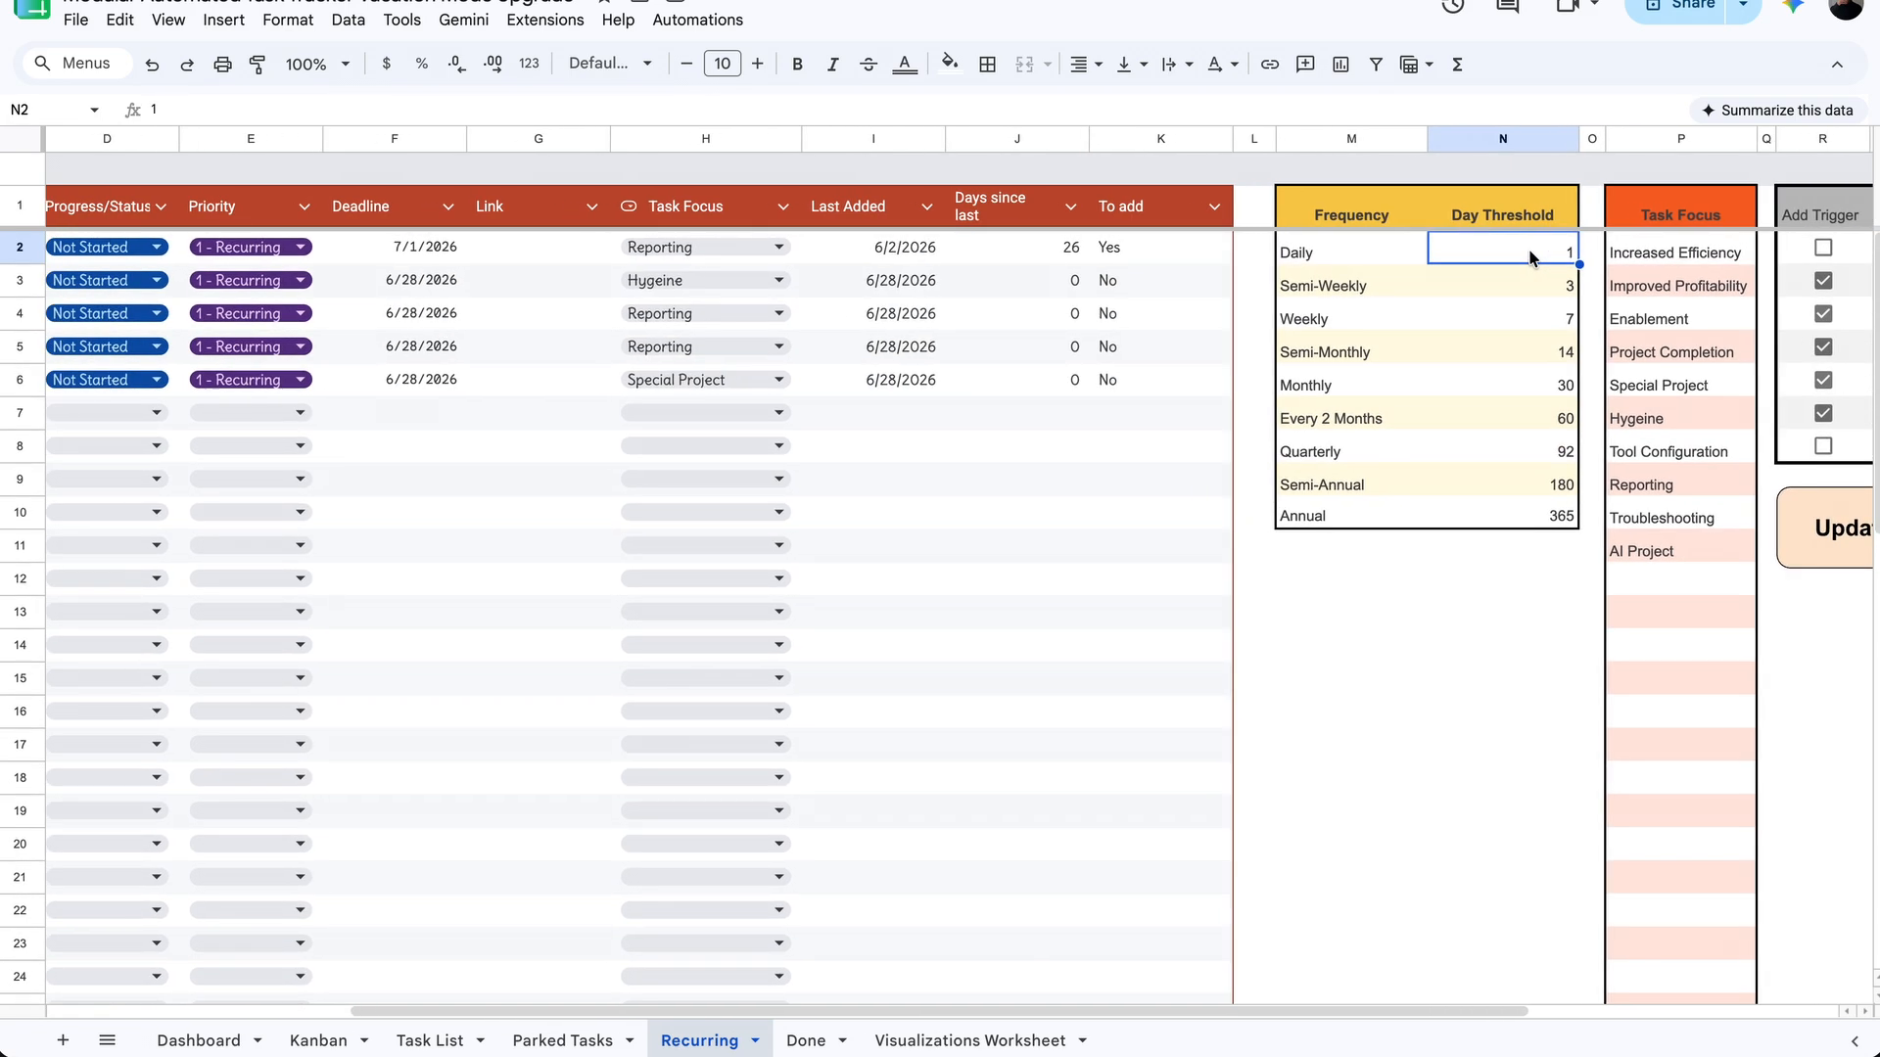
scroll(1531, 256, right, 7)
click(709, 251)
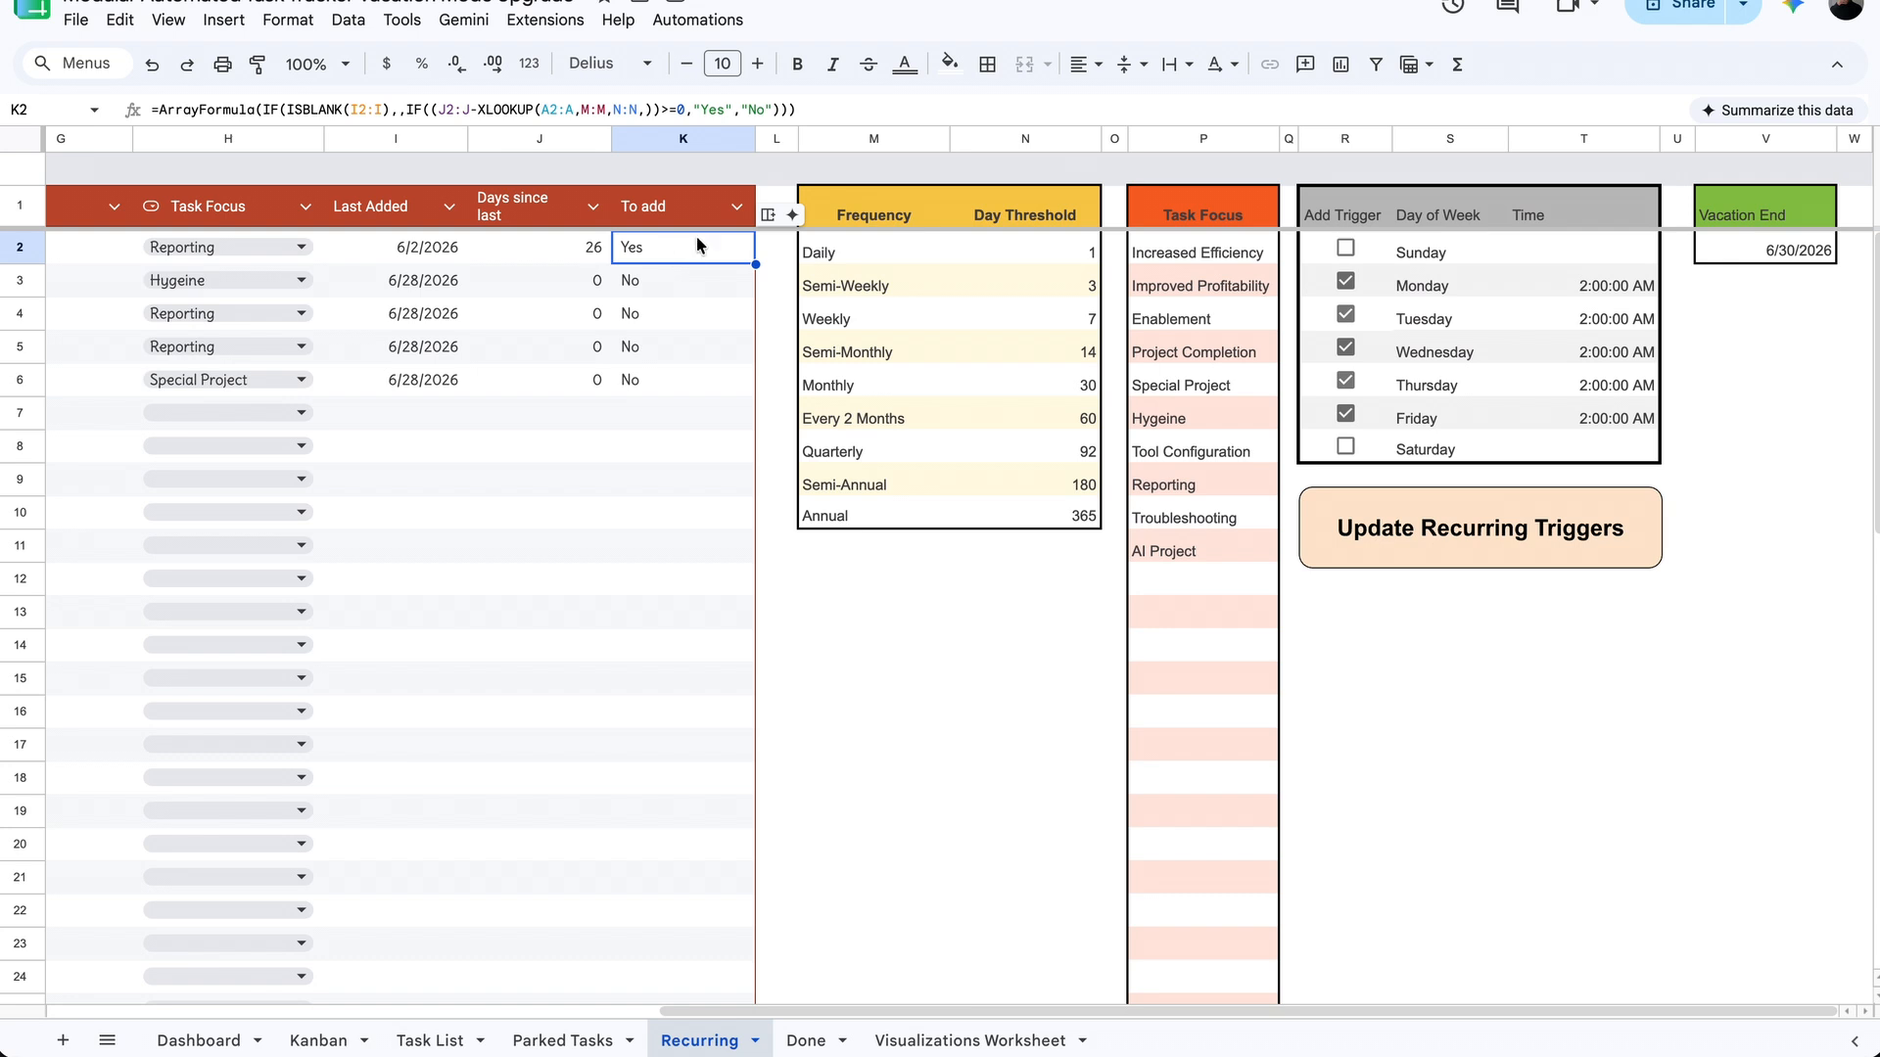
click(1797, 252)
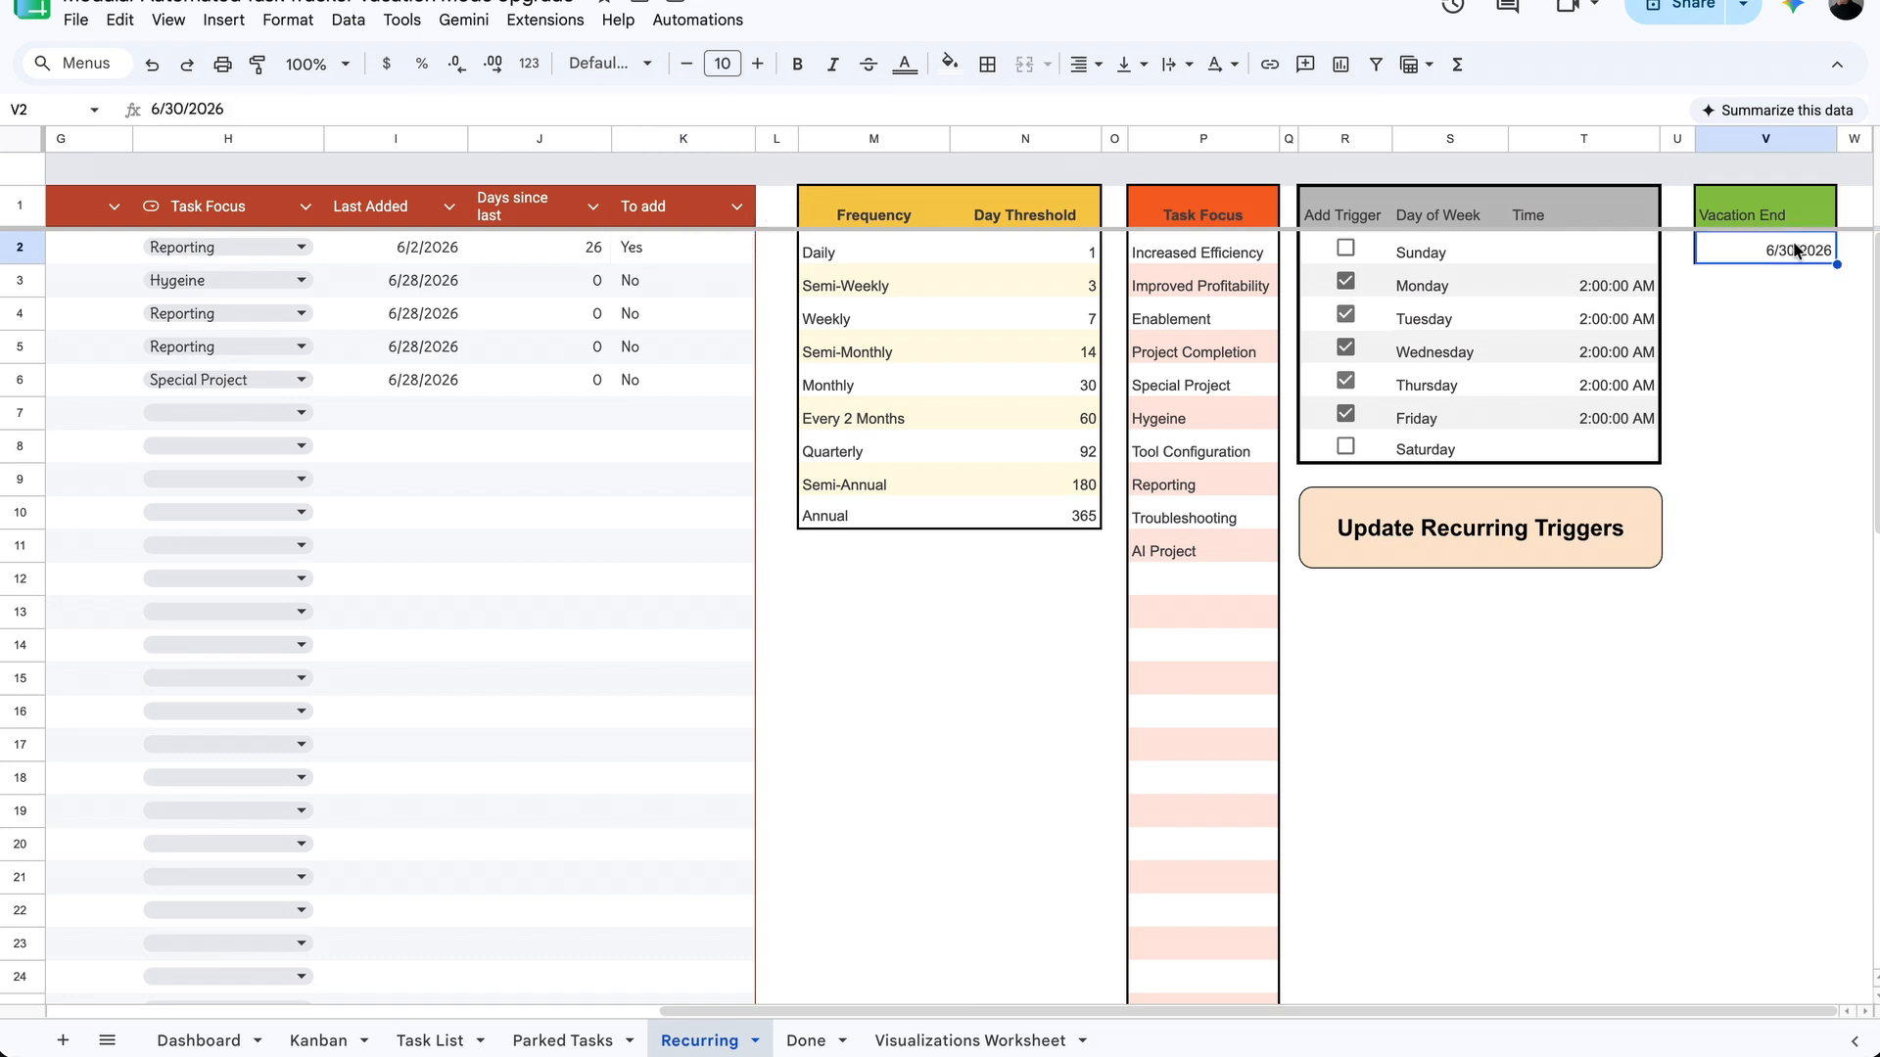
Step: Nest the Yes/No threshold check of the To add formula in K2 inside IF($V$2>TODAY(),,…), right after the ISBLANK condition
click(635, 243)
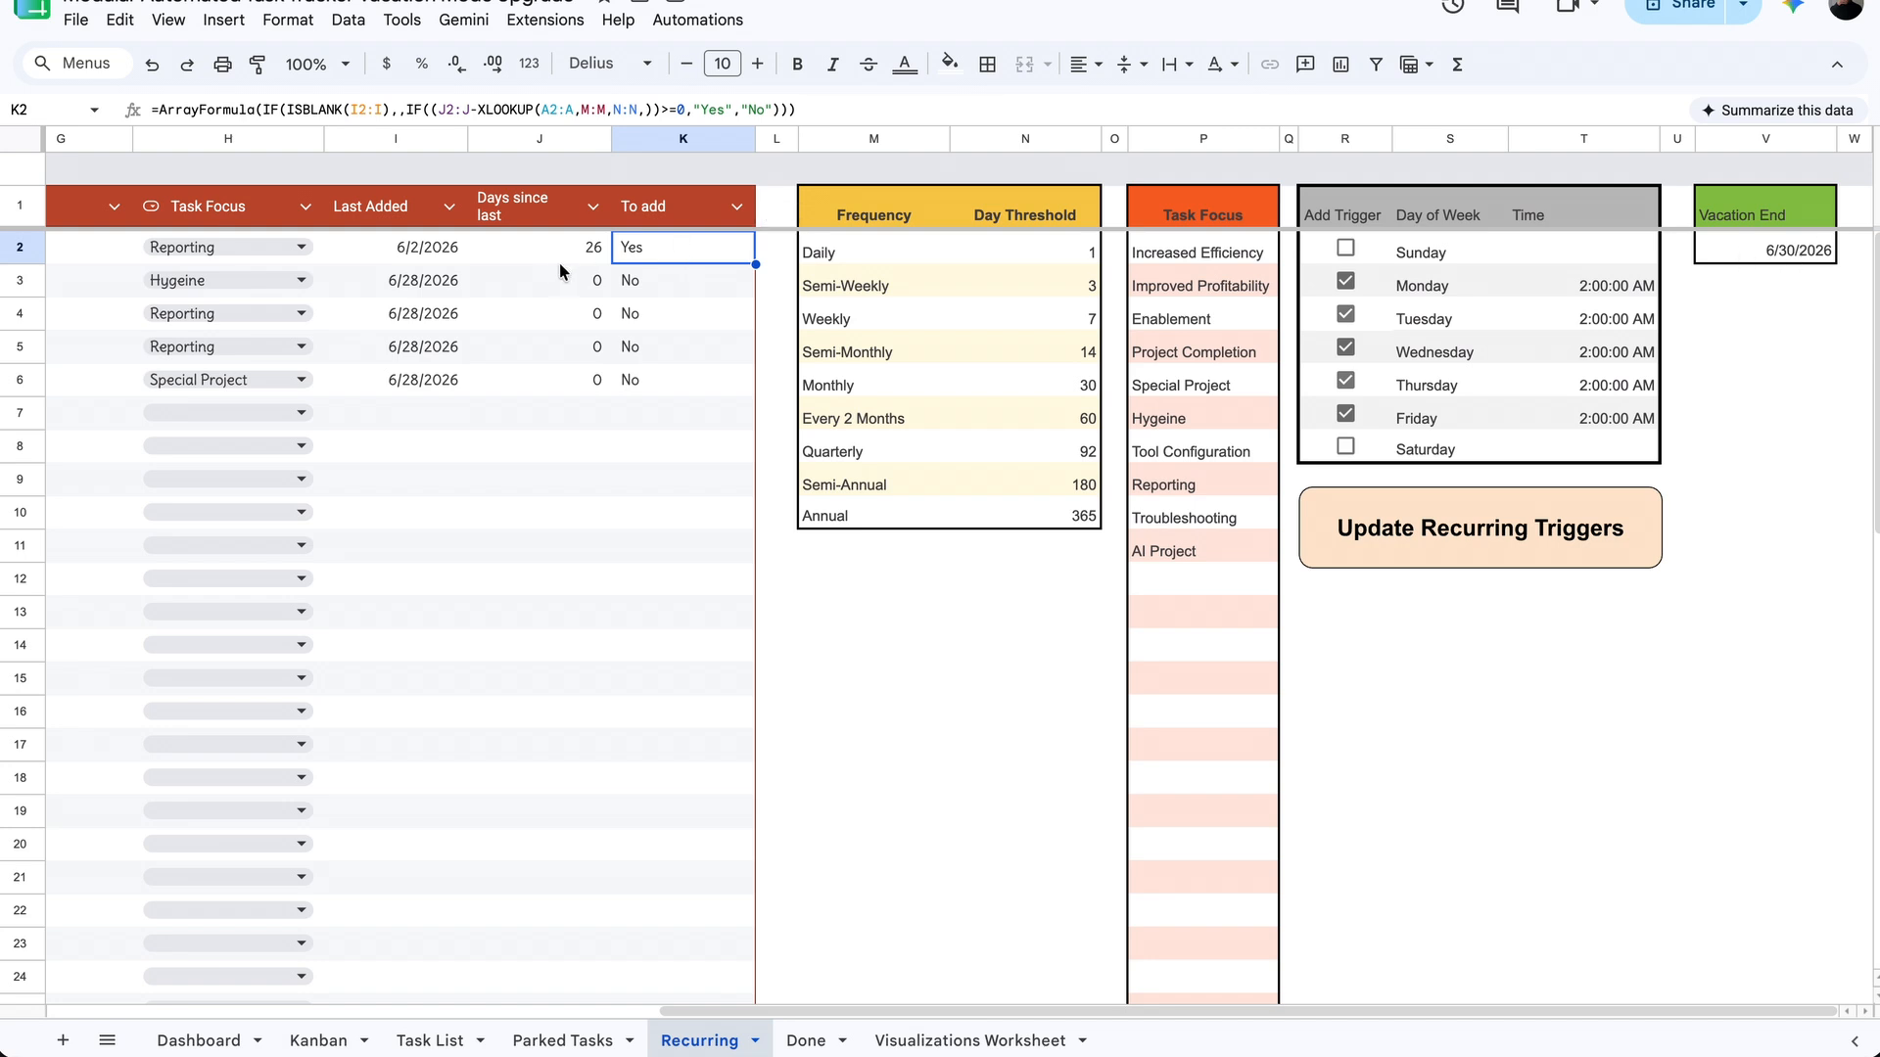
click(407, 107)
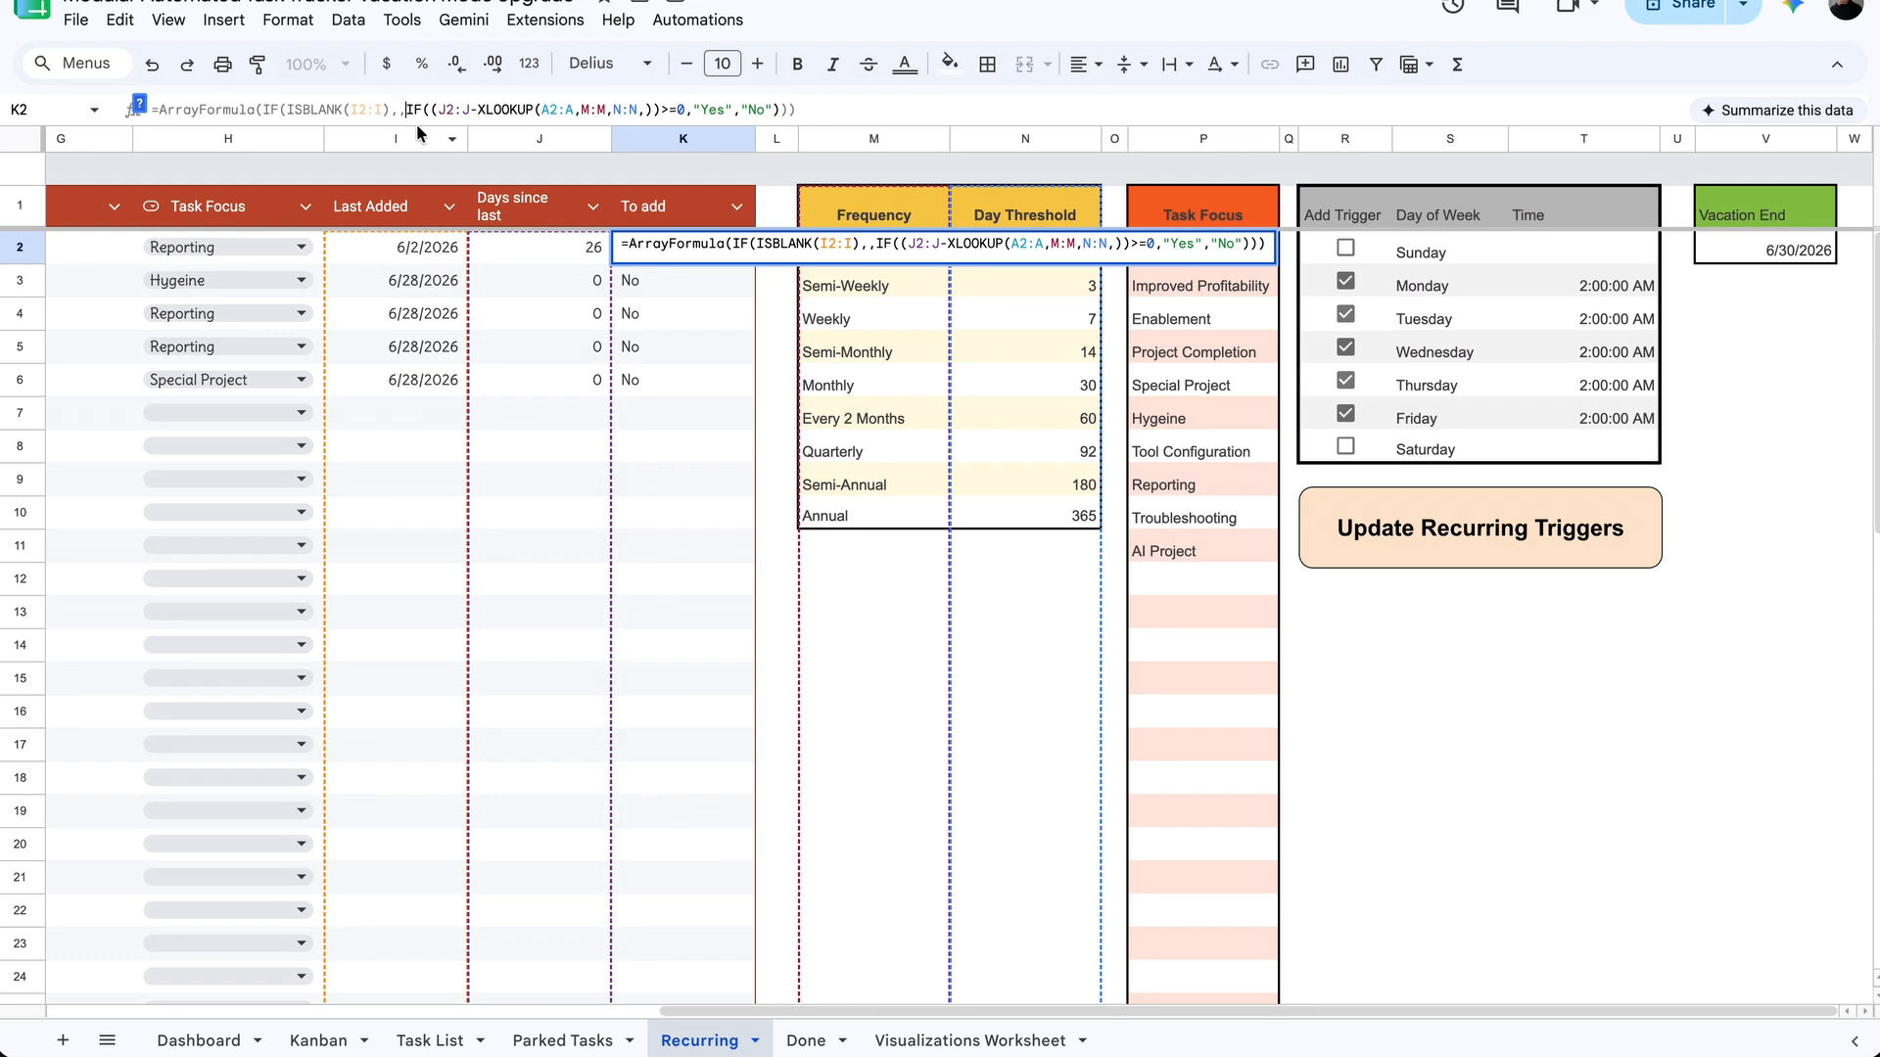
text(IF()
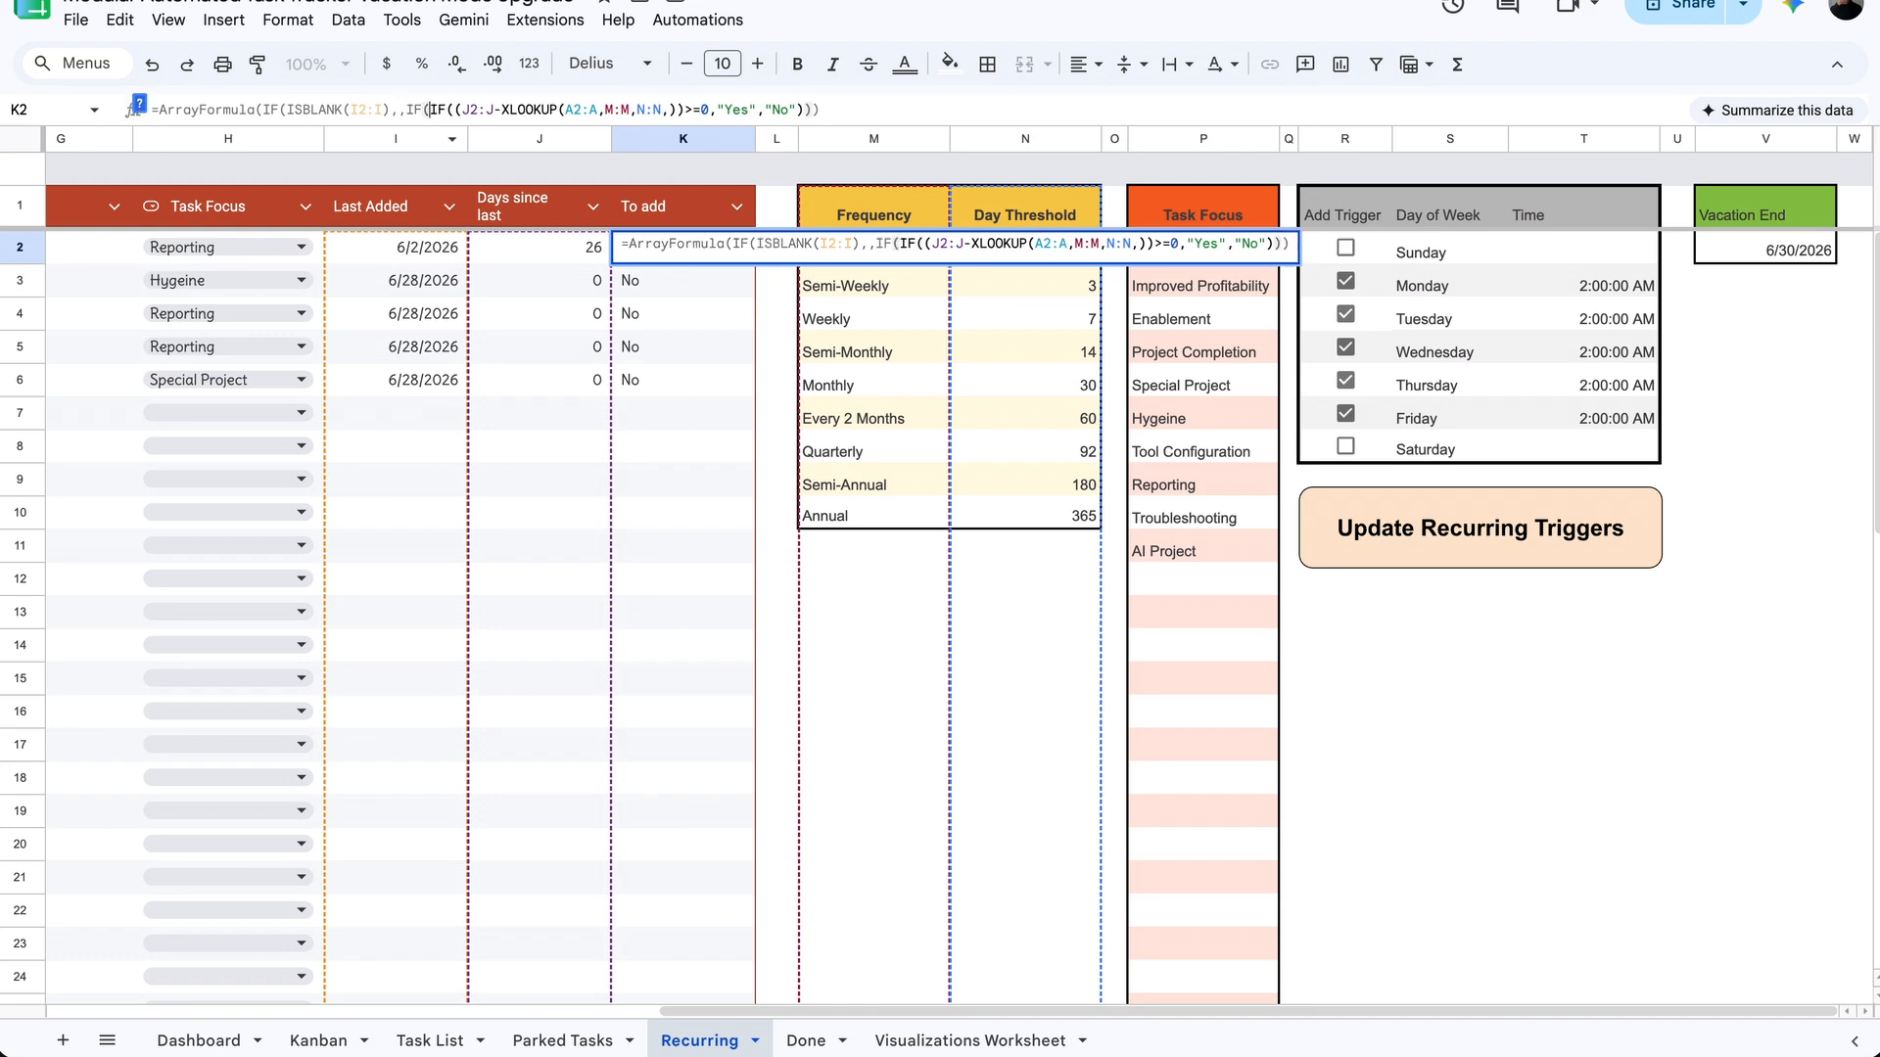
text($V)
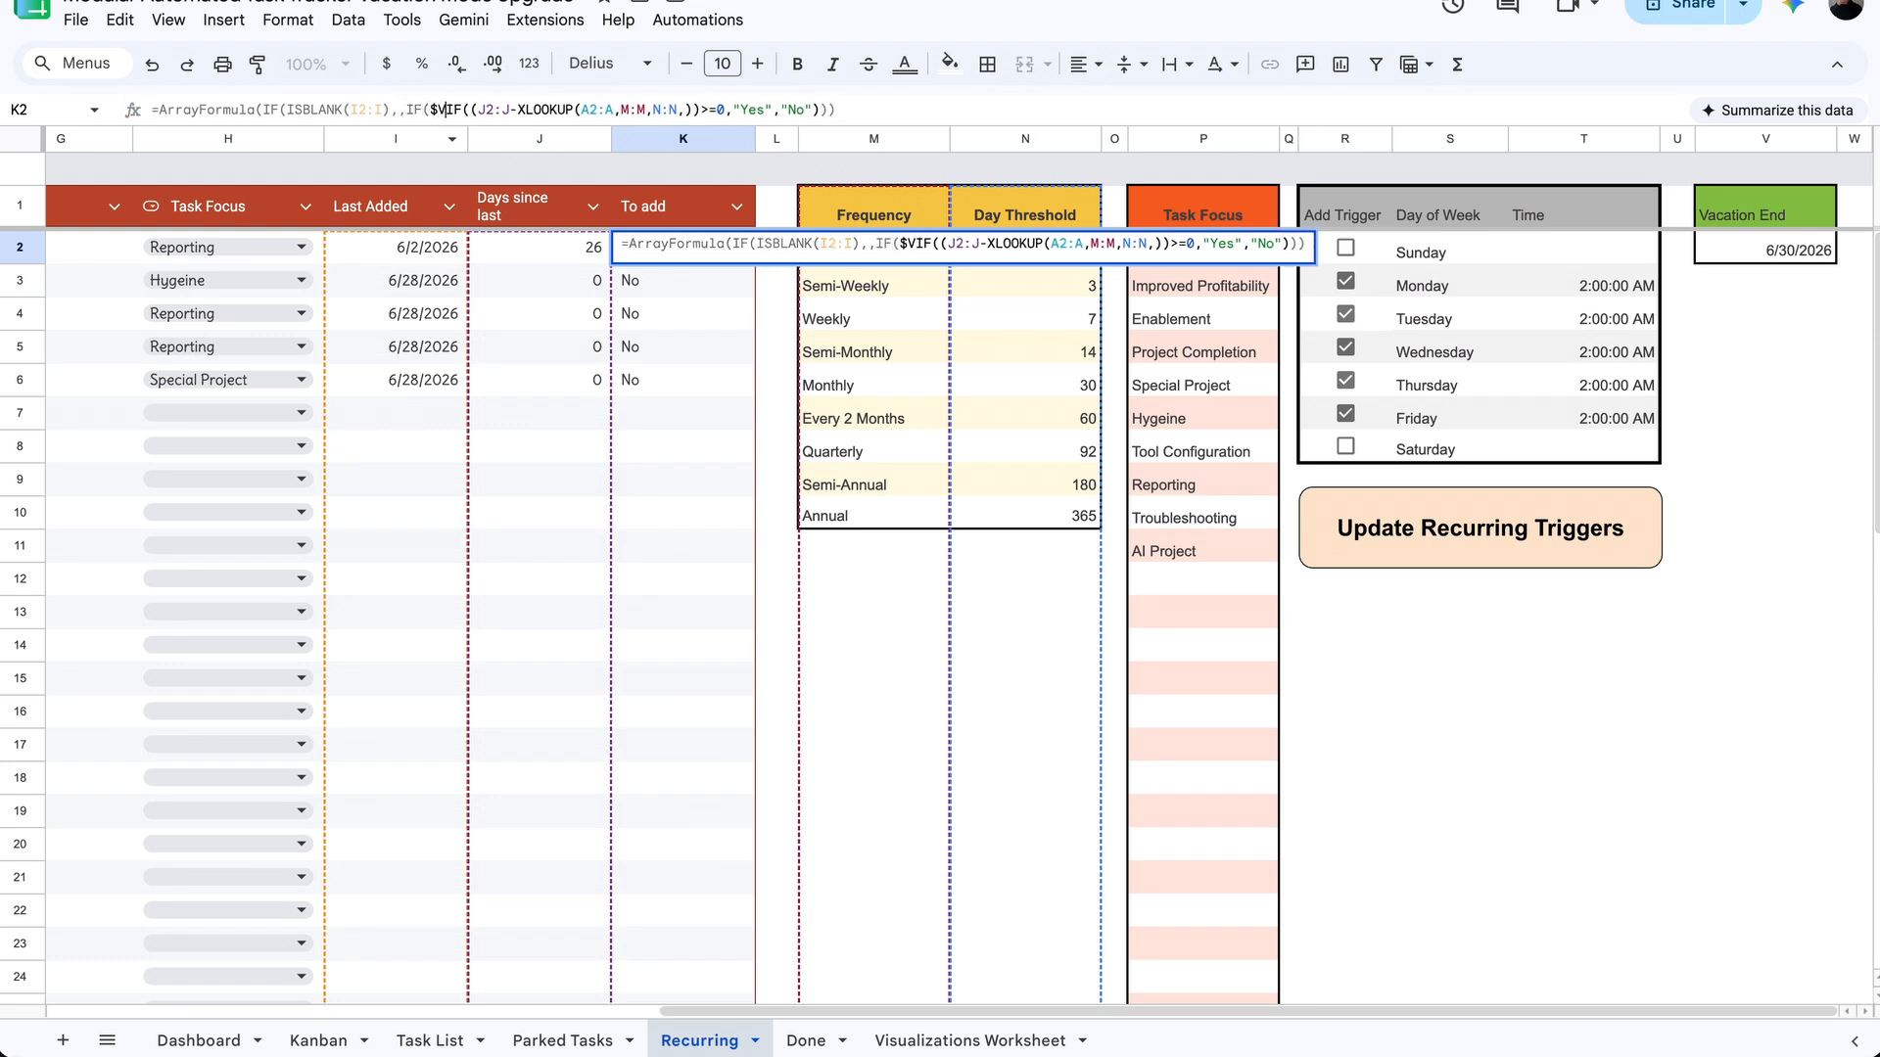
text($2)
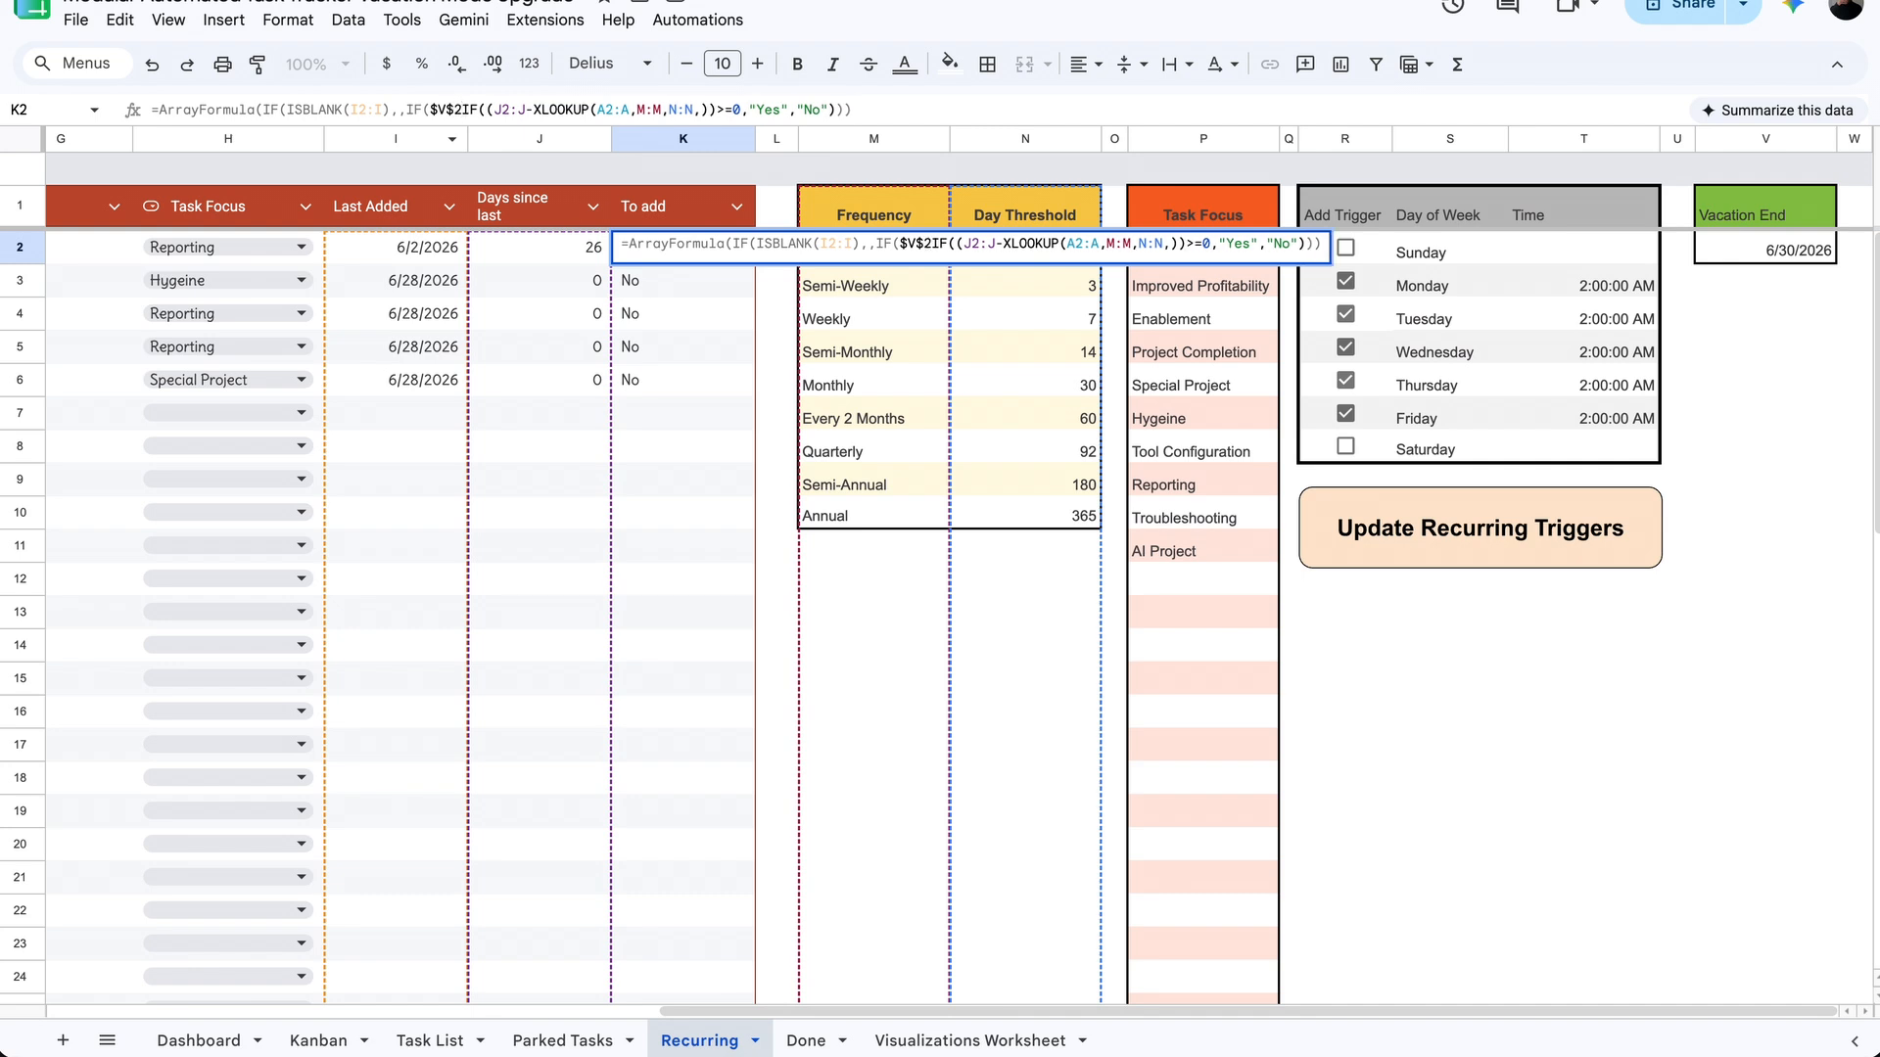
text(>TODAY())
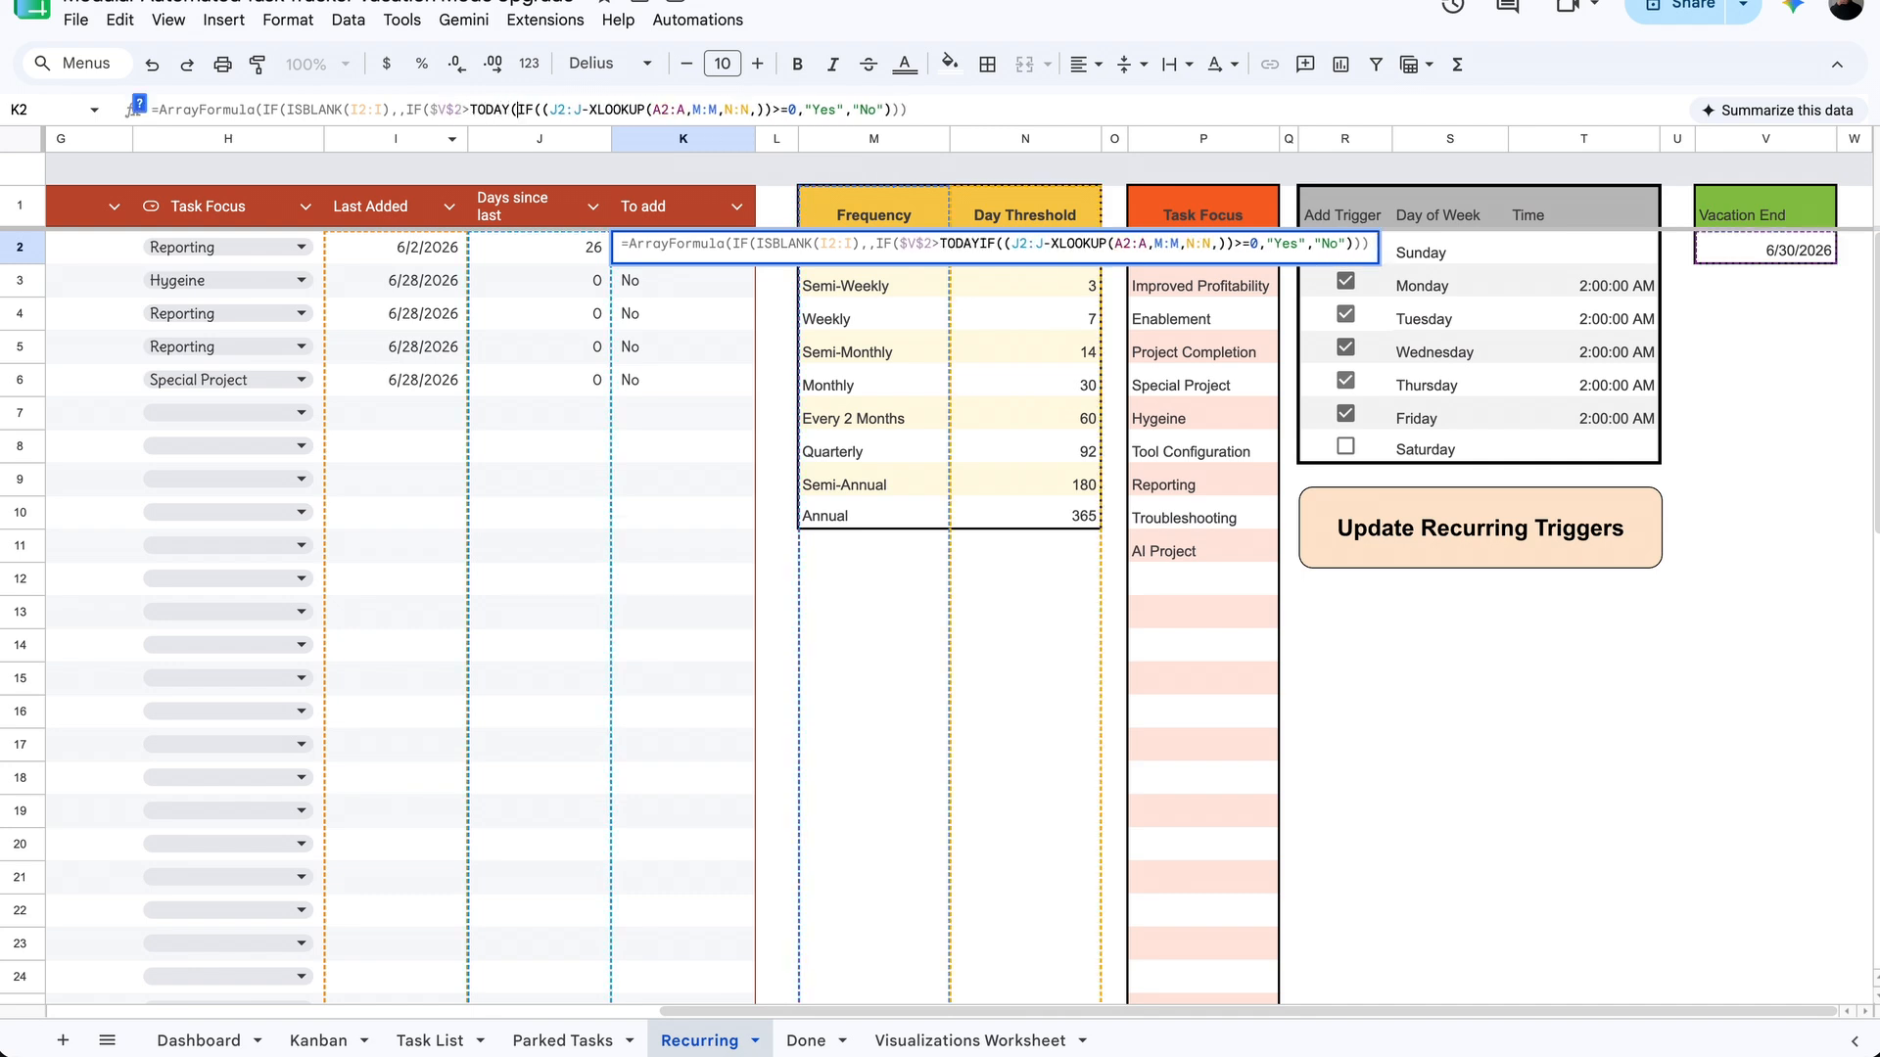
text(,,)
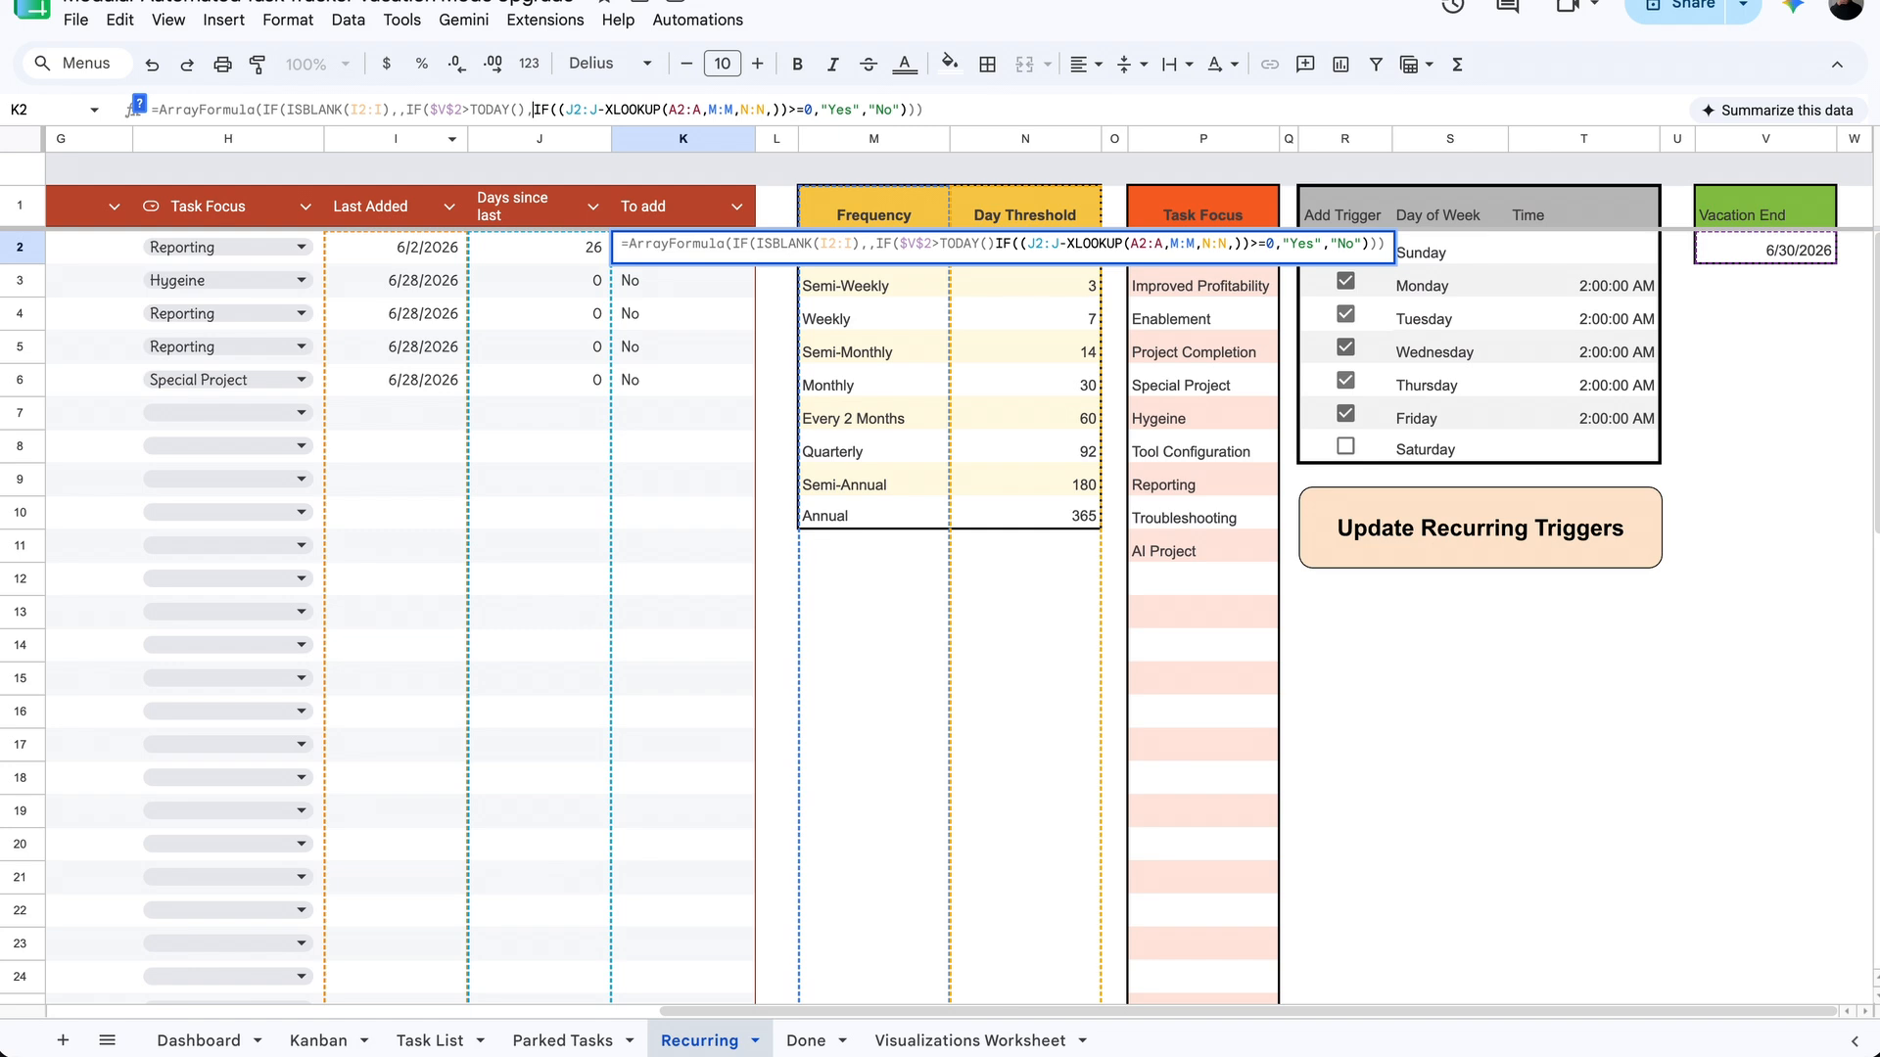
key(Return)
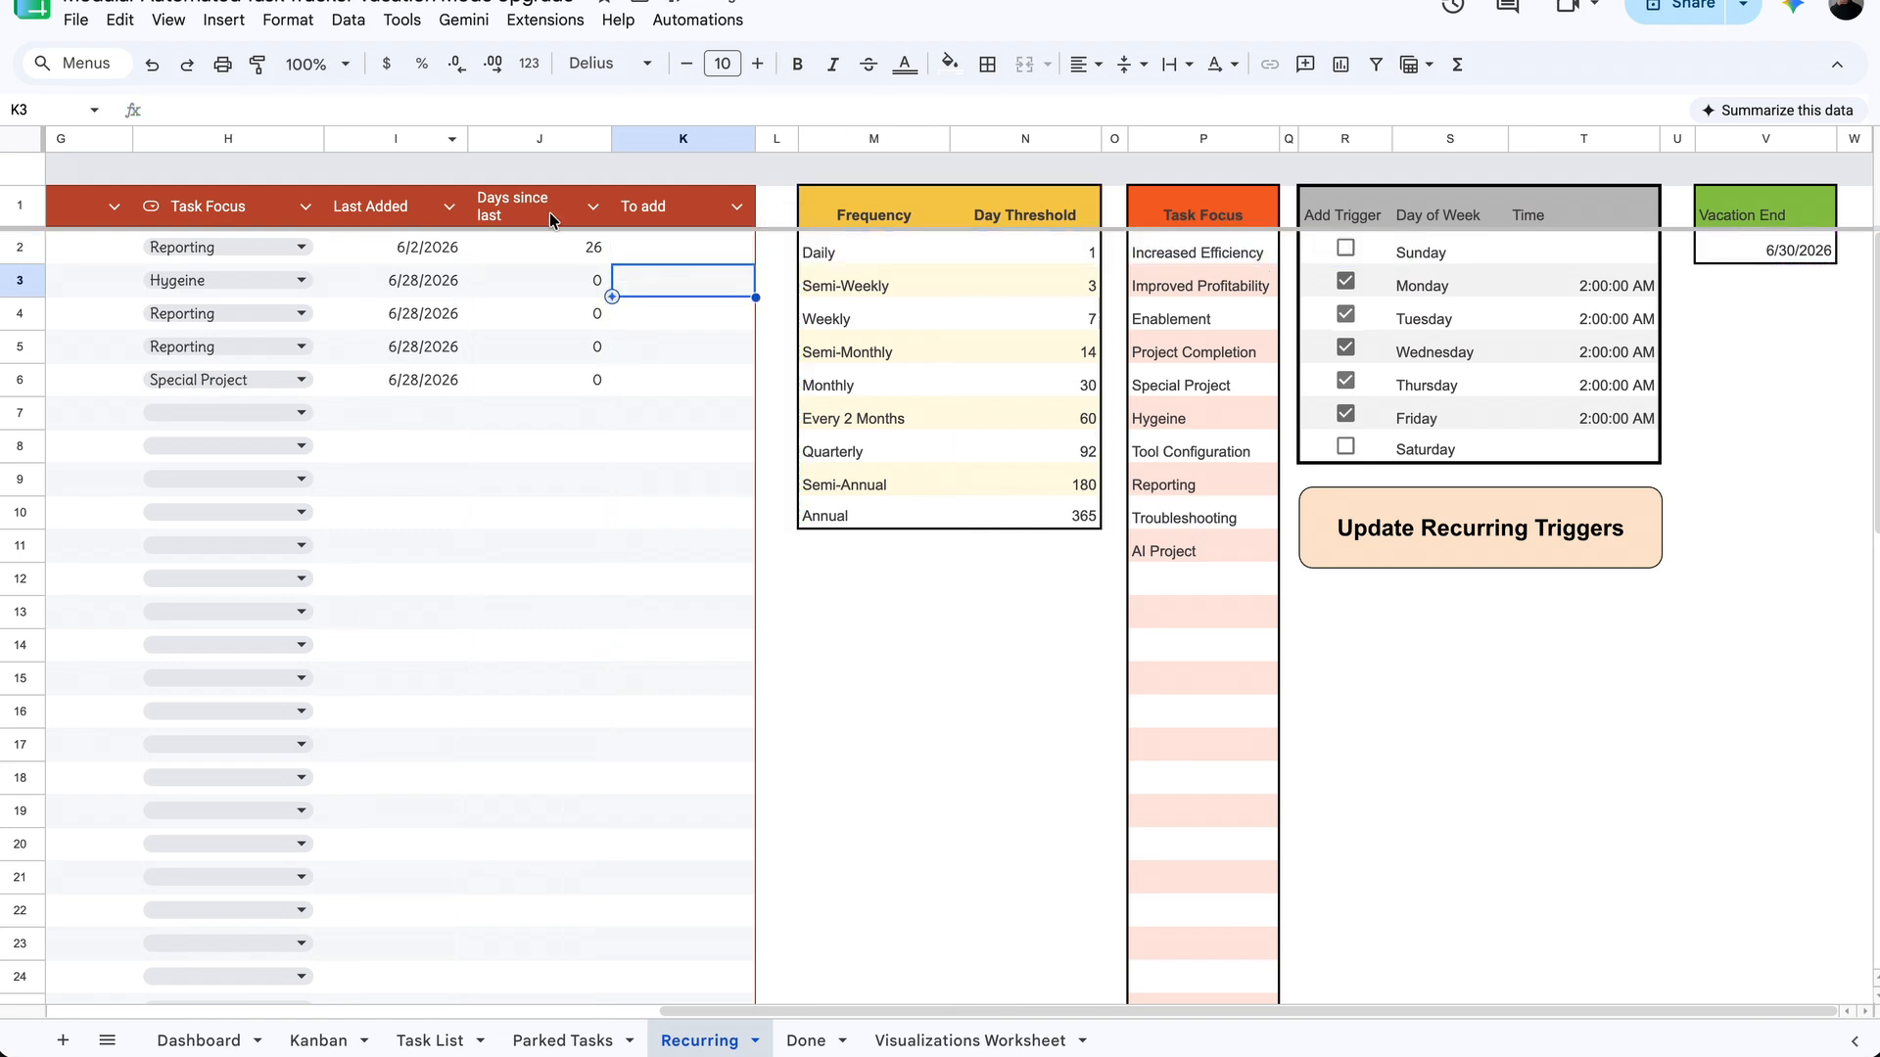
click(683, 251)
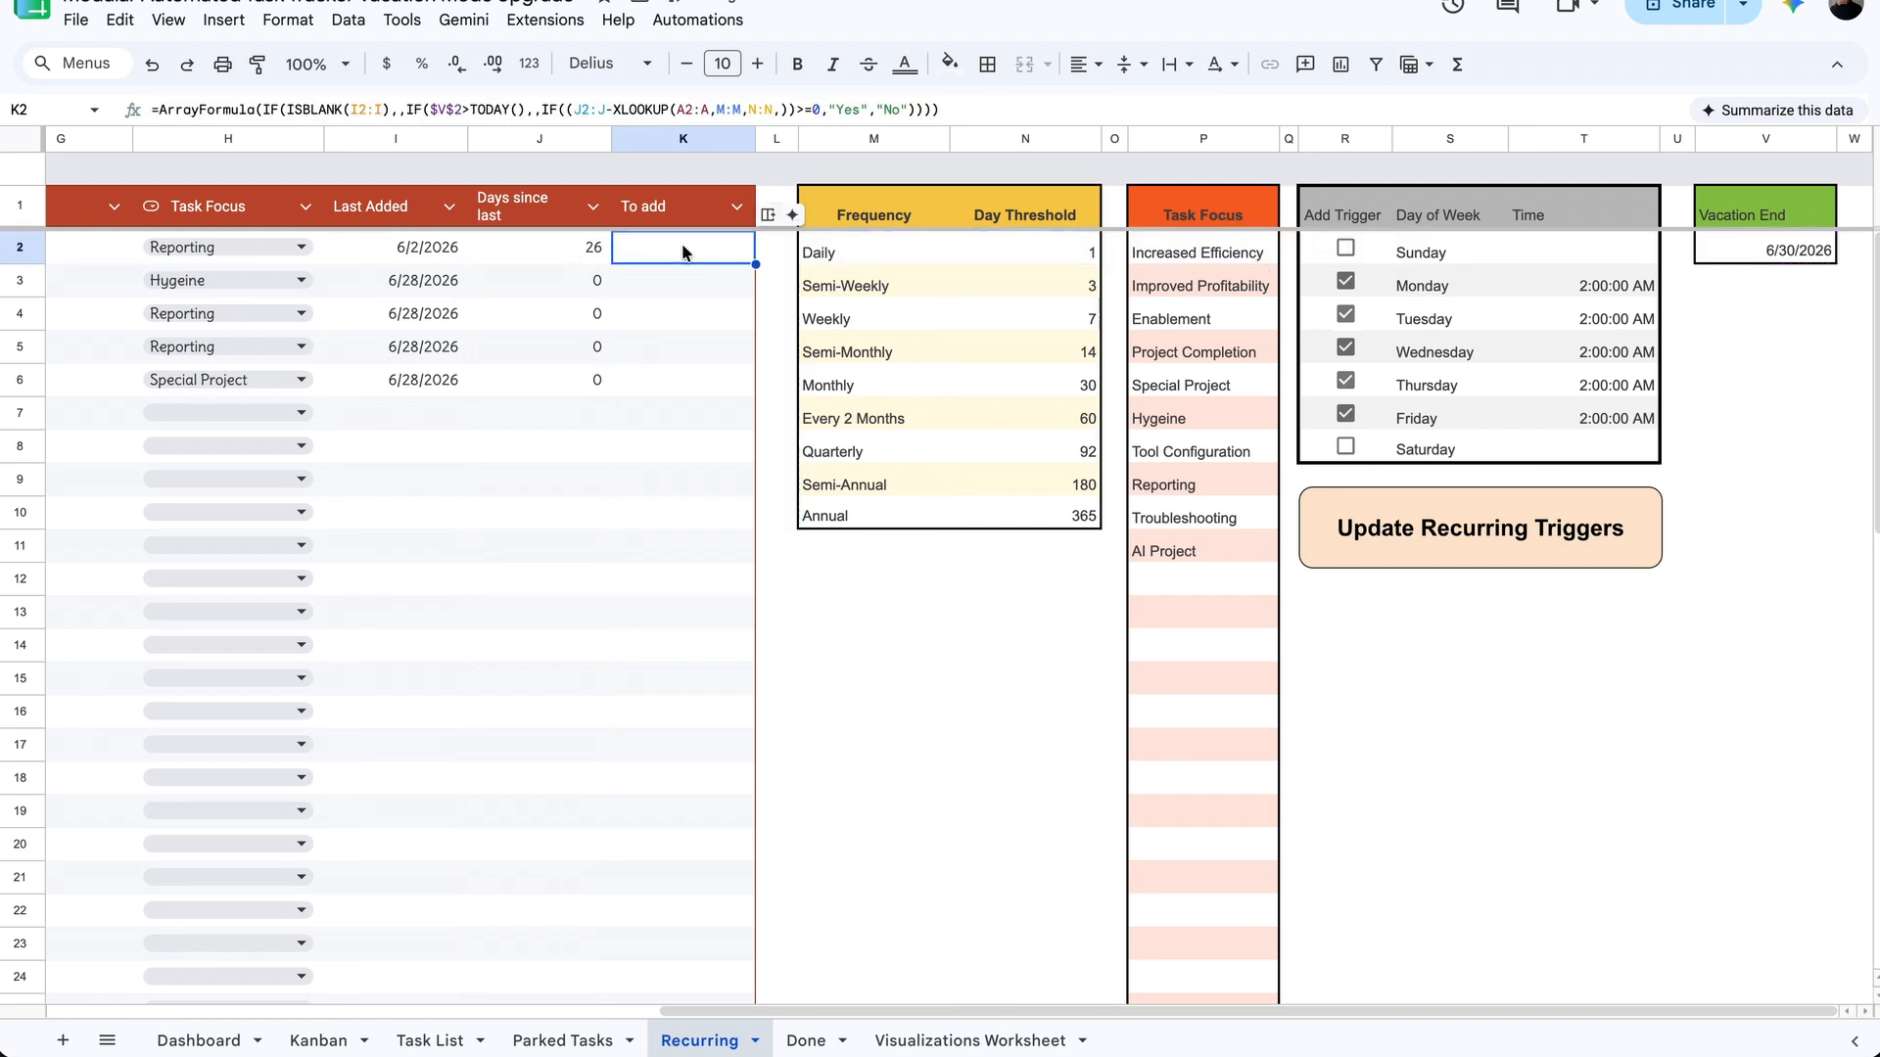
Step: Set the Vacation End date in V2 to 6/29/2026
click(1814, 253)
double_click(1814, 252)
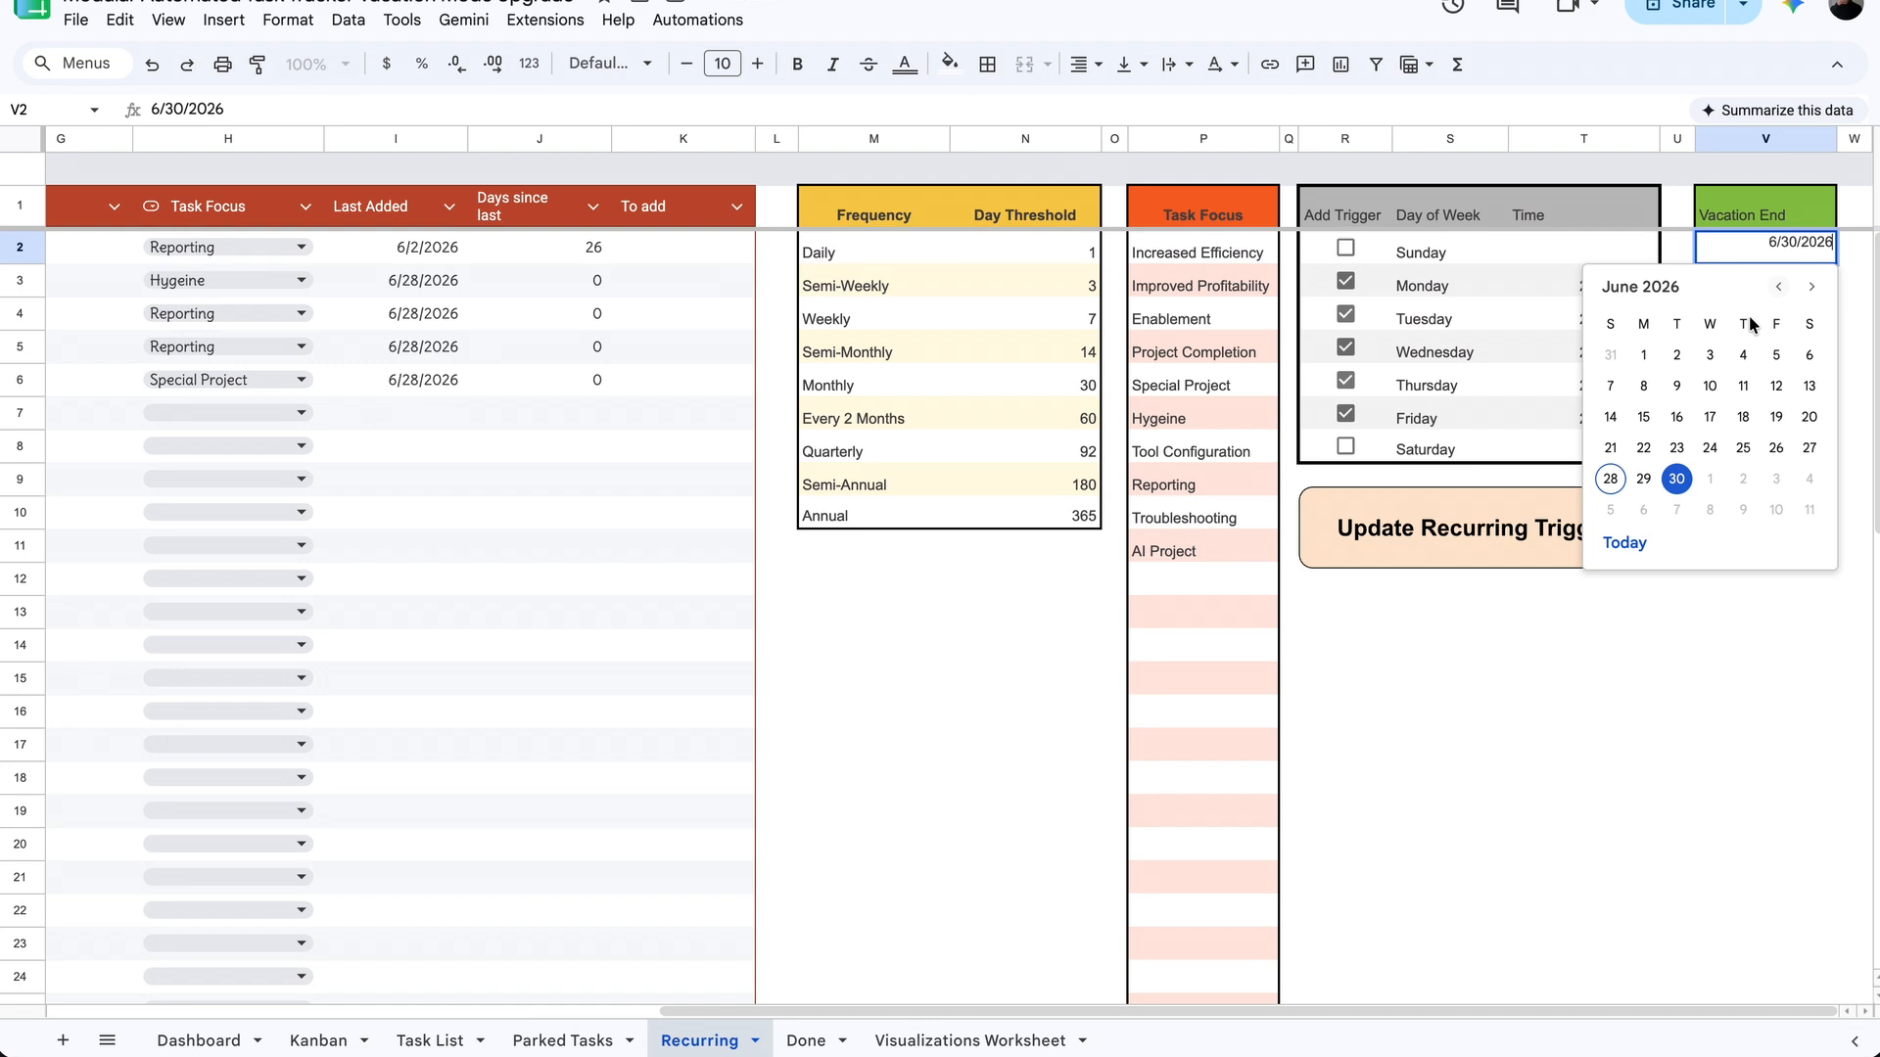
click(1642, 474)
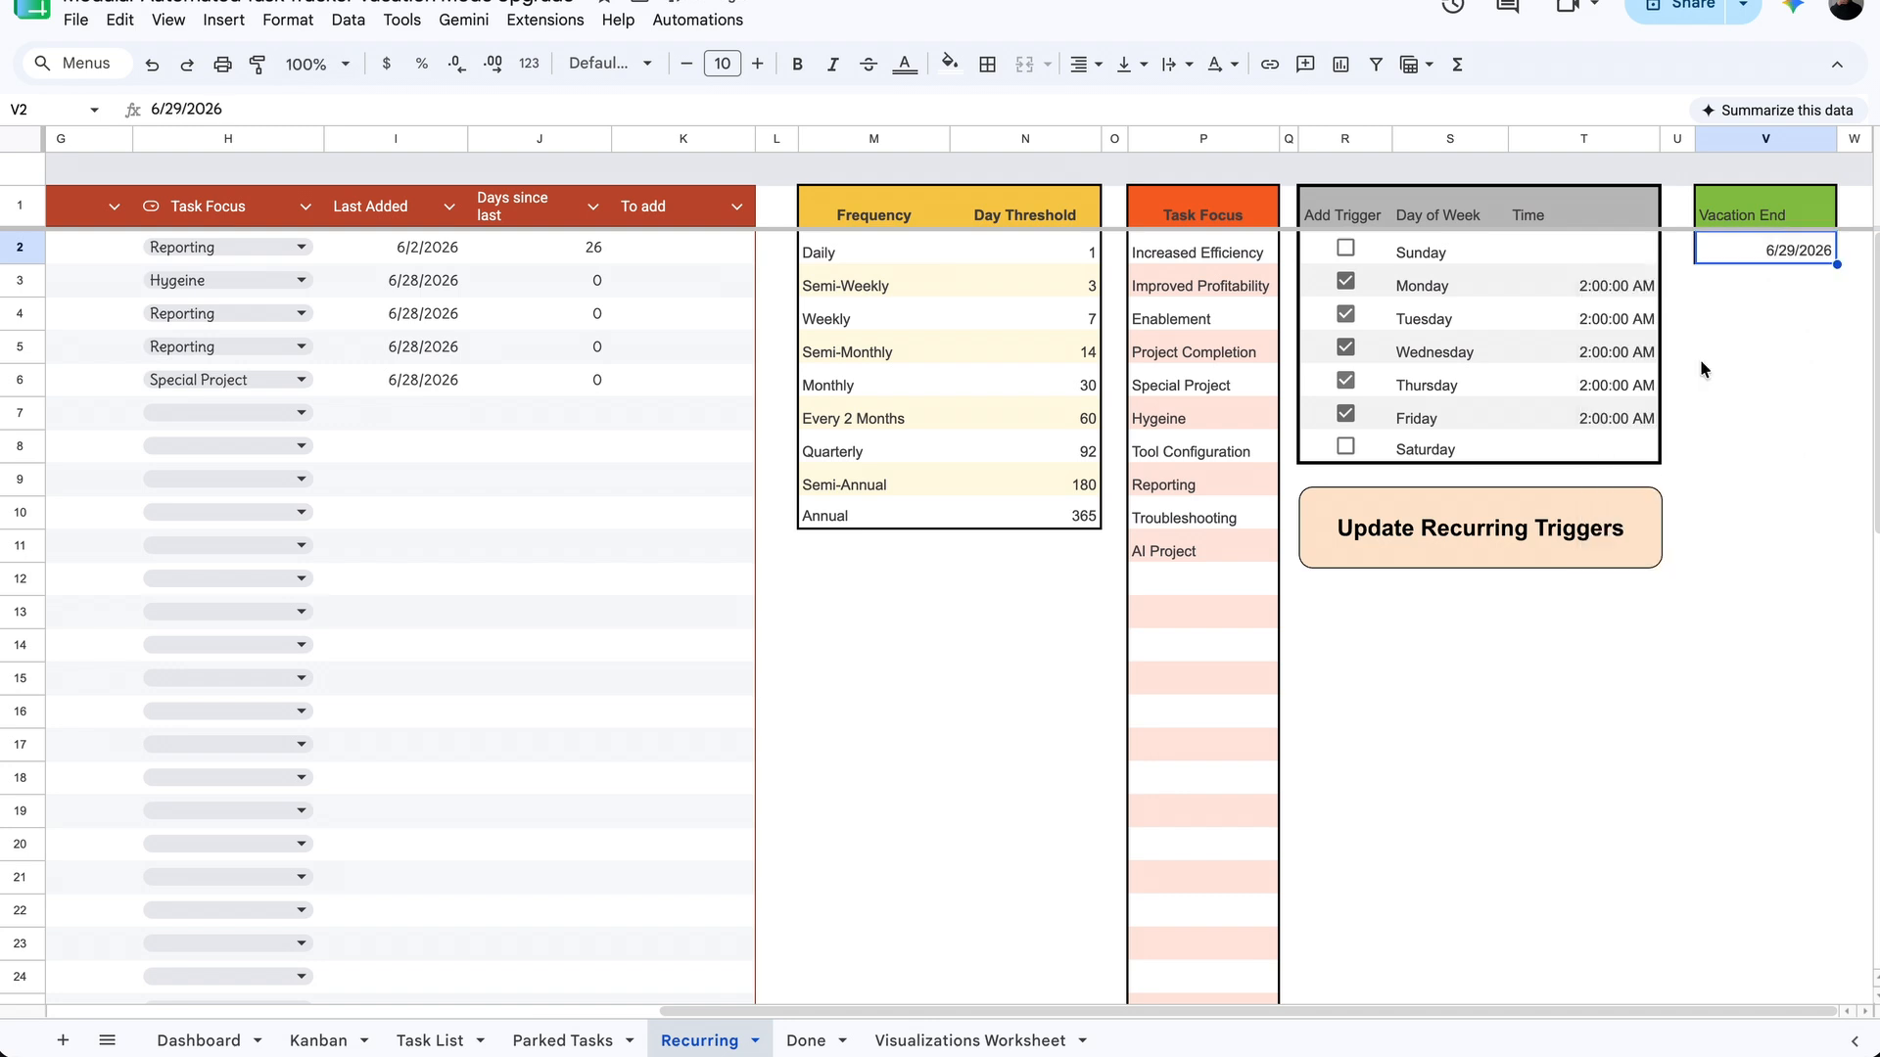
Step: Set the Vacation End date in V2 to 6/28/2026 and select the first task's To add cell
double_click(1799, 256)
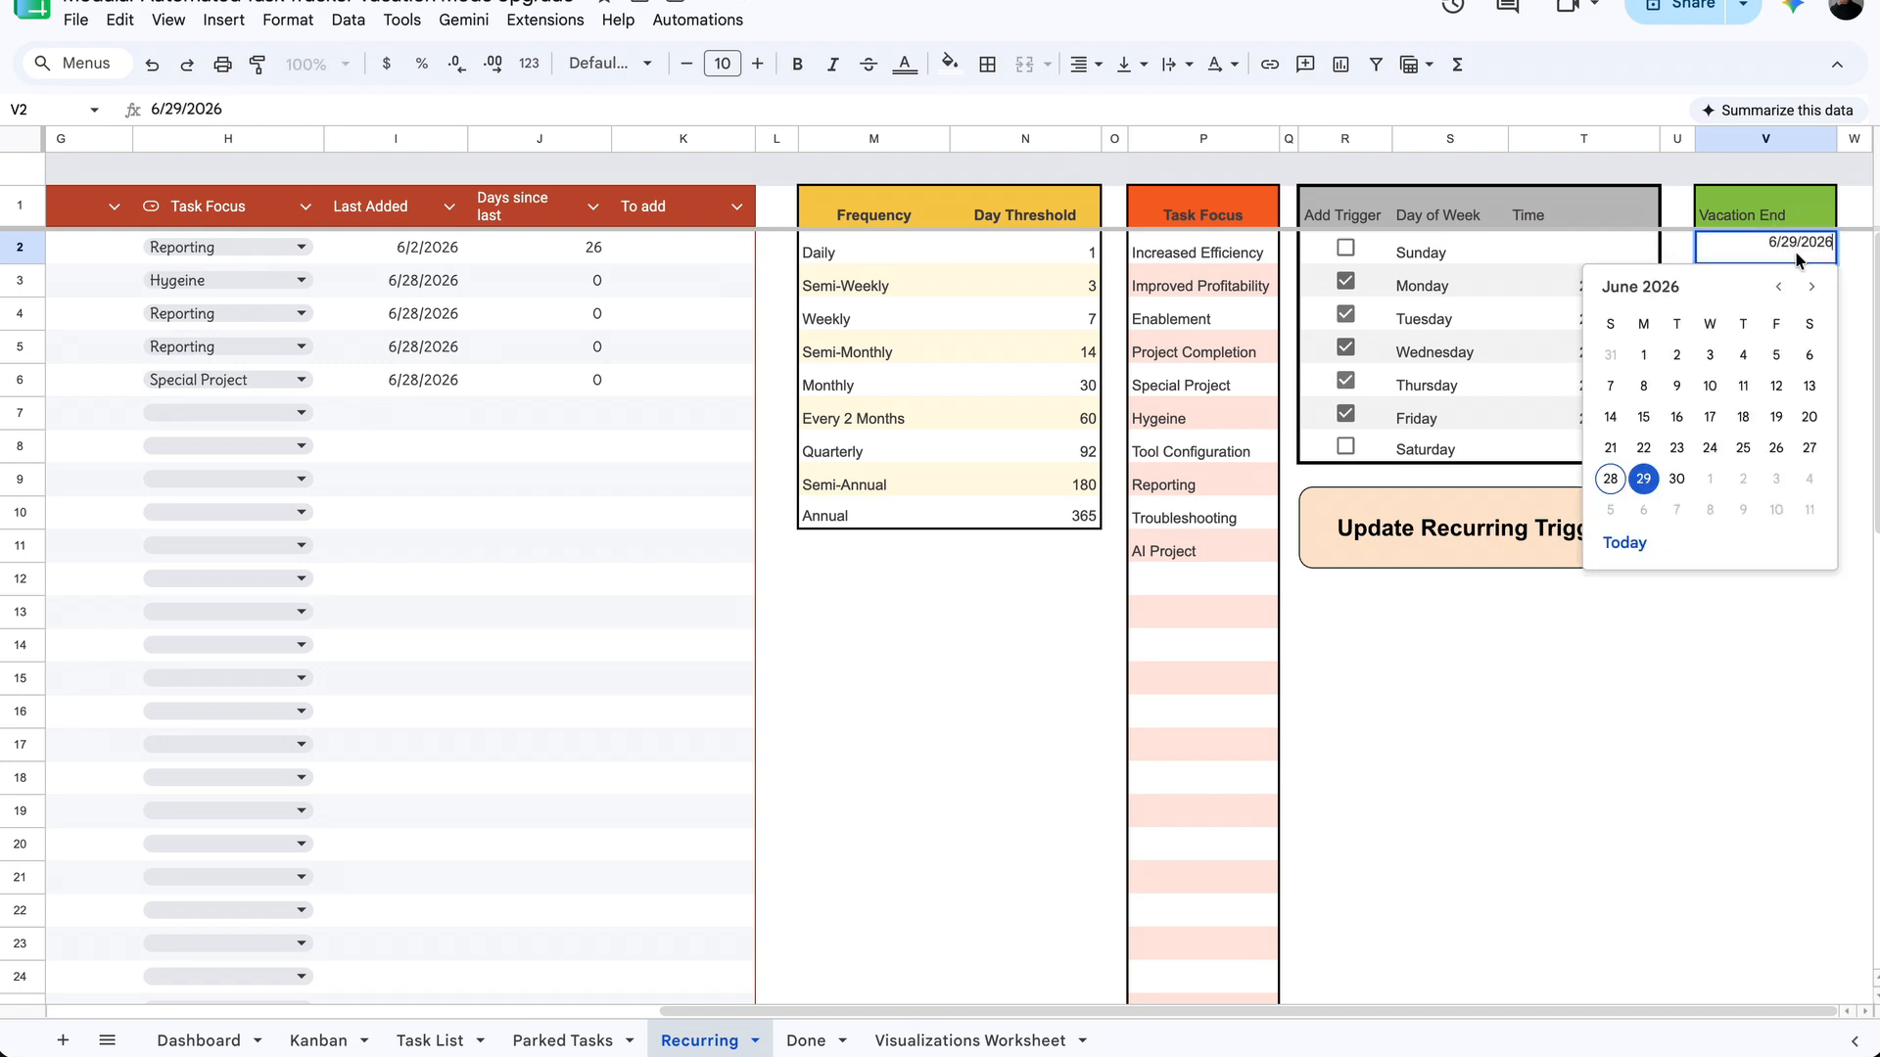
click(1612, 474)
click(701, 255)
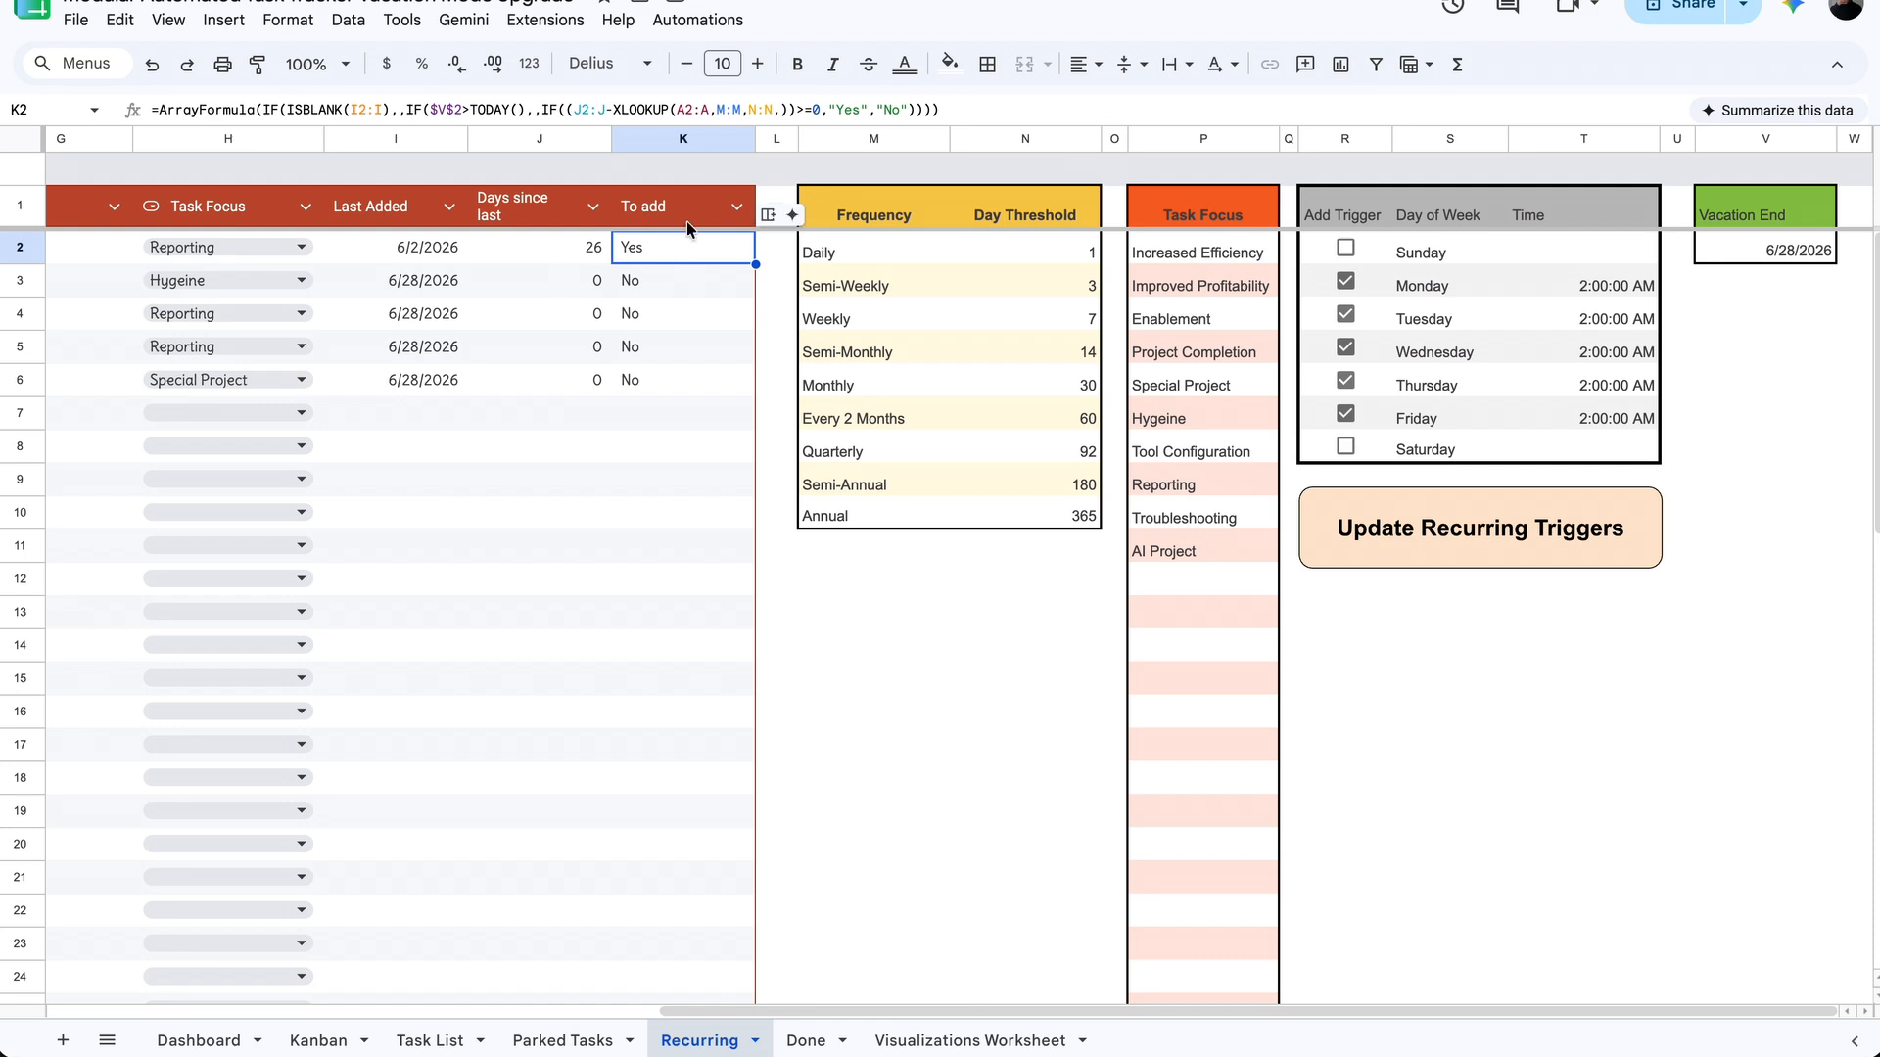
Step: Run the automation script that adds the due recurring tasks and check the Task List sheet
click(729, 23)
click(751, 63)
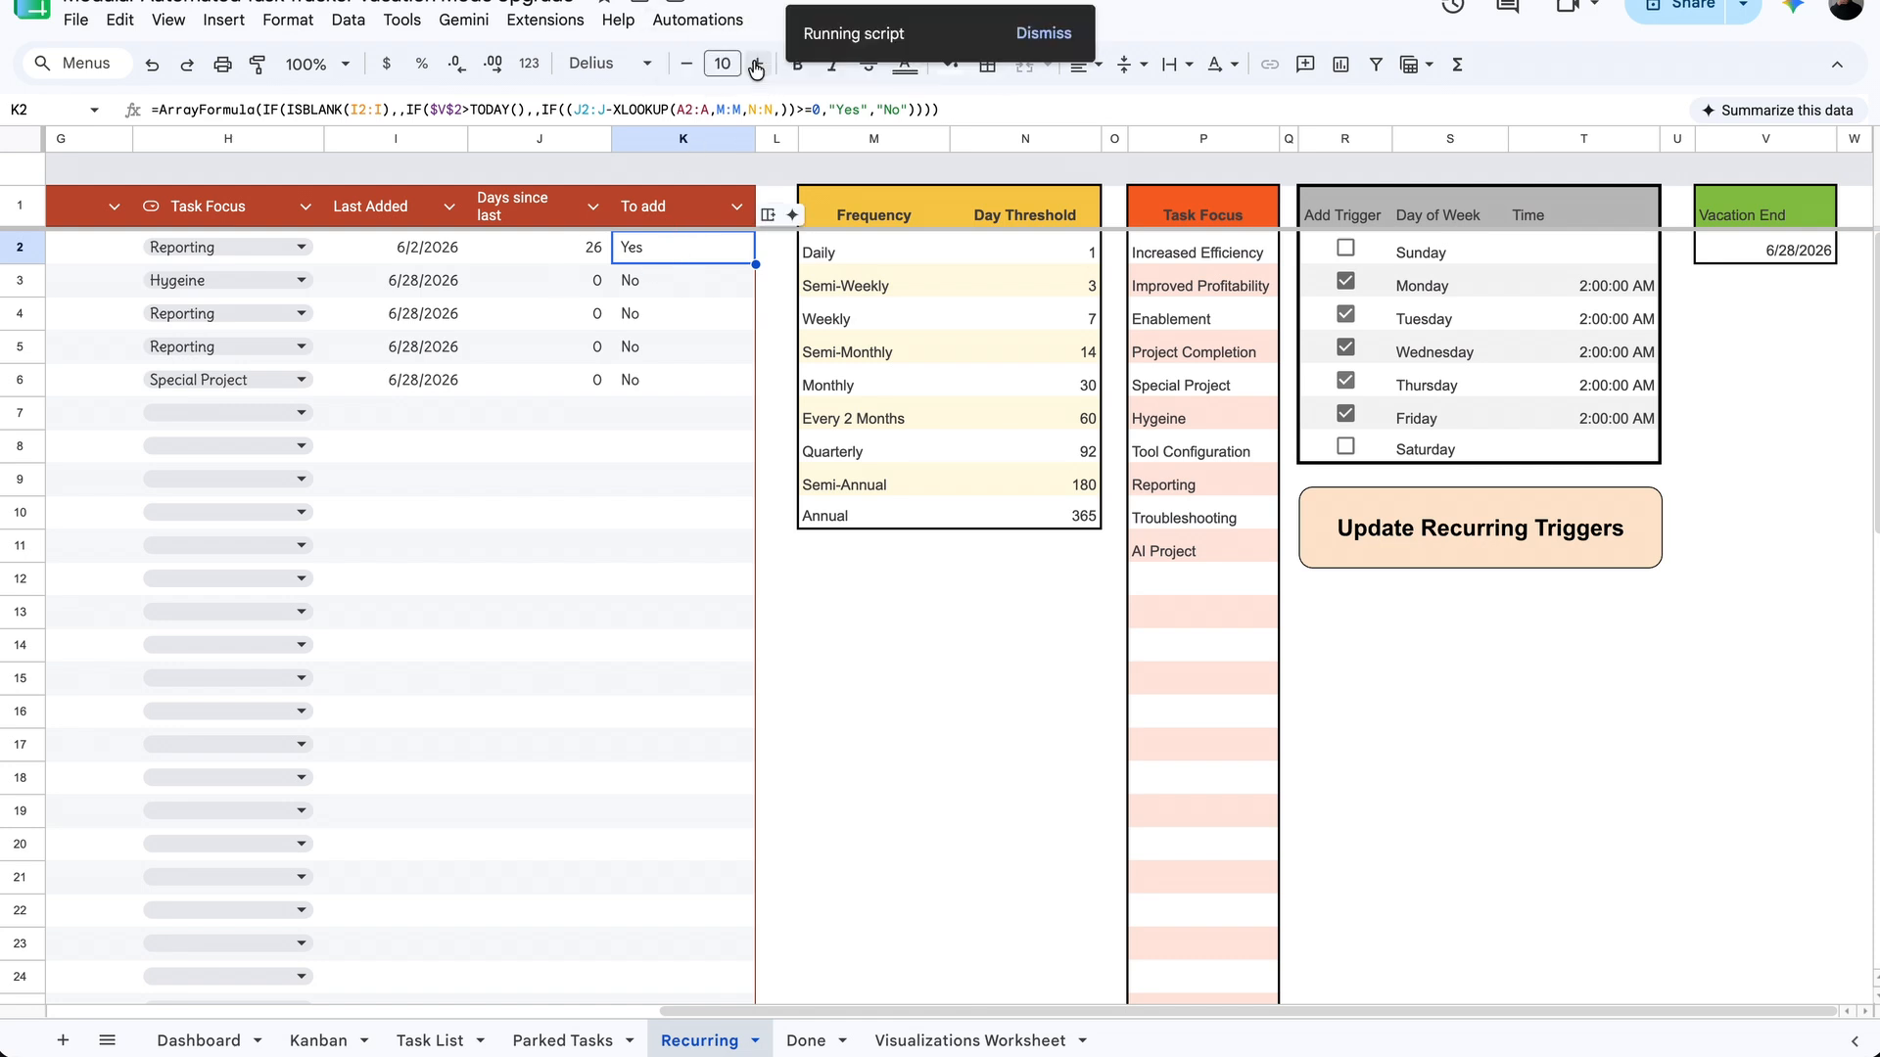
click(671, 307)
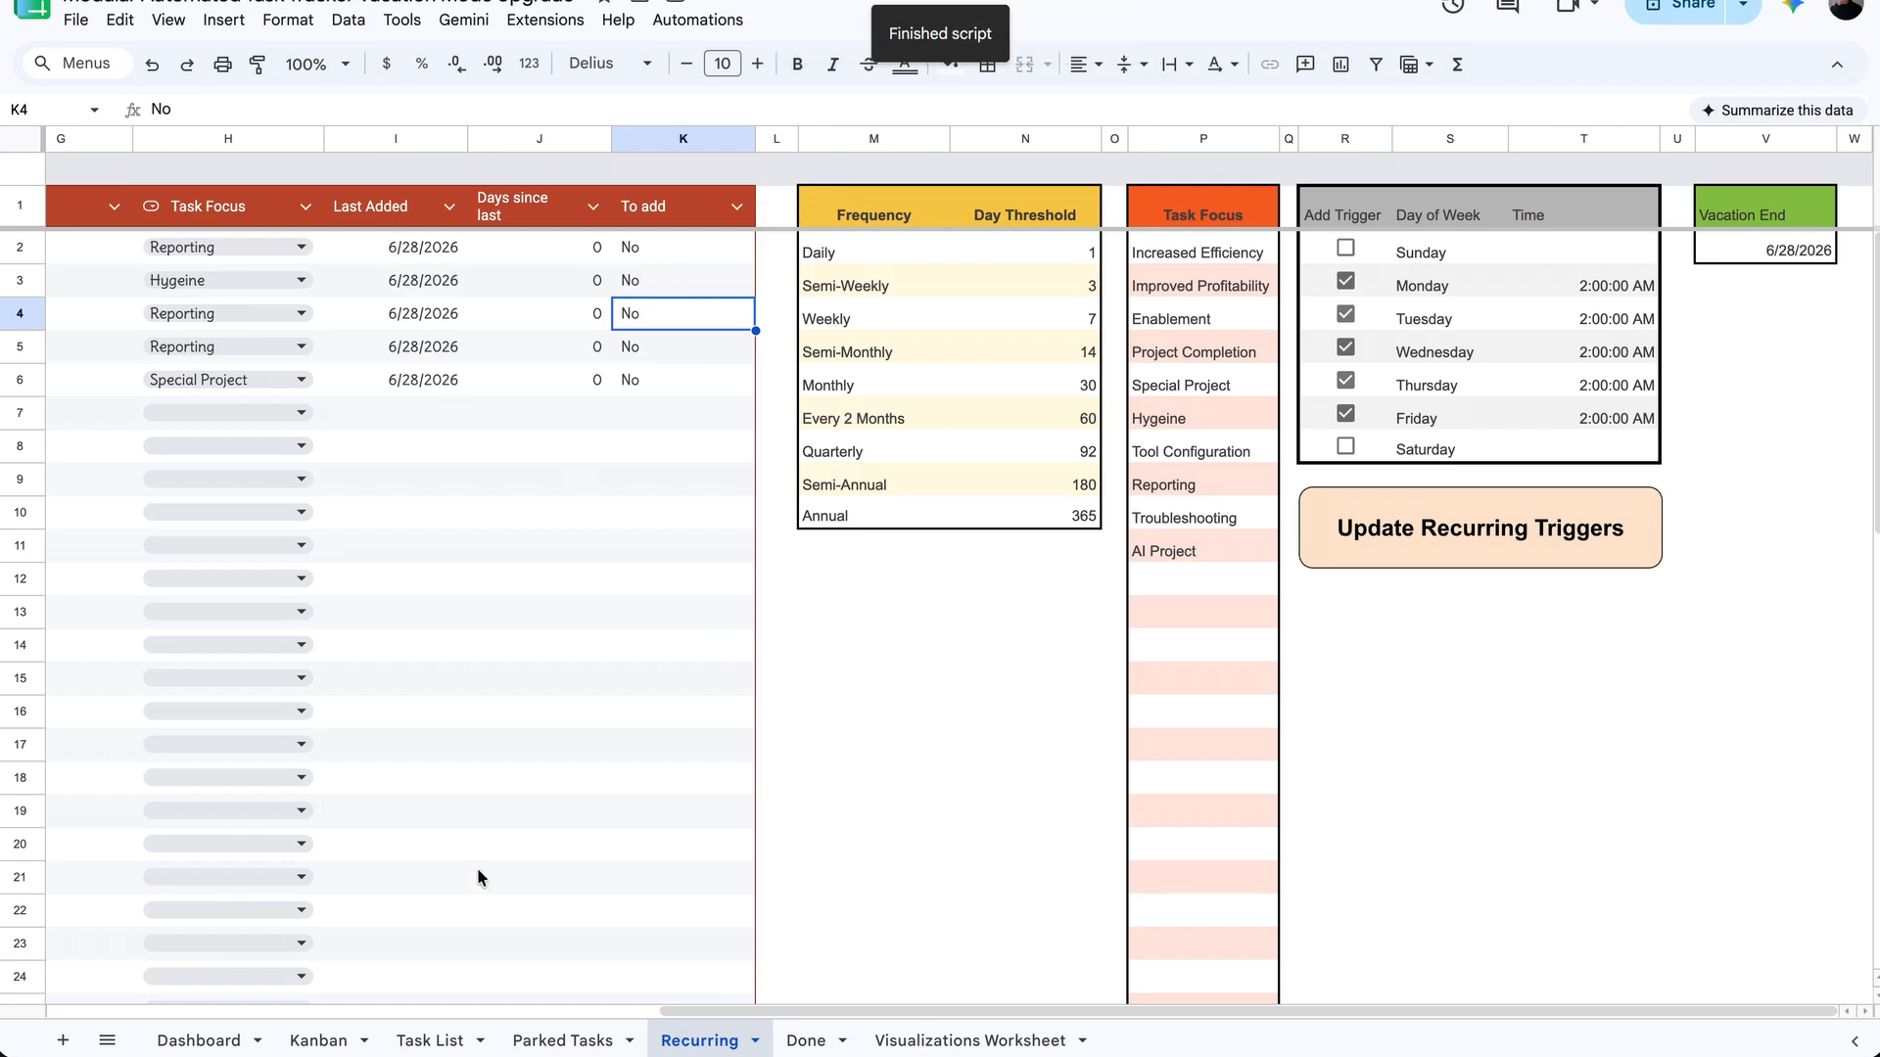
click(423, 1040)
click(805, 729)
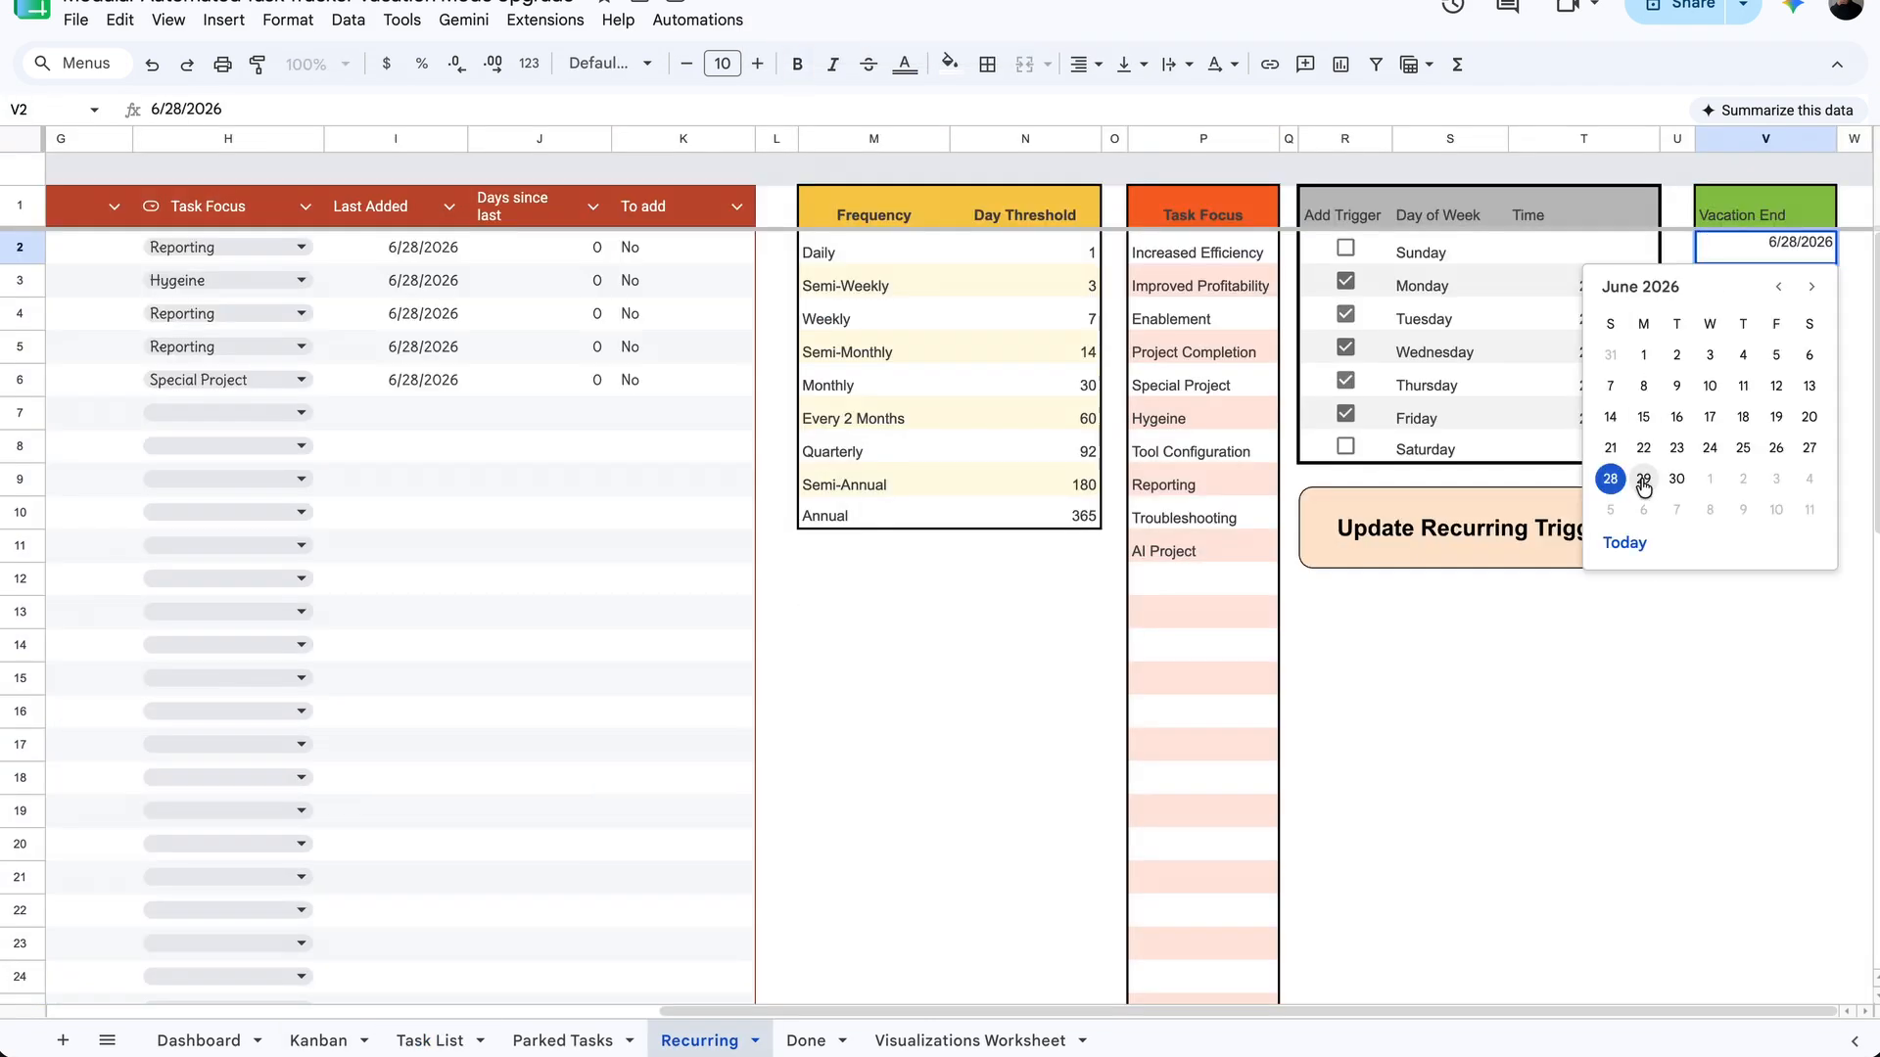
Step: Set the Vacation End date in V2 to 6/29/2026 and select the To add formula cell K2
click(1644, 486)
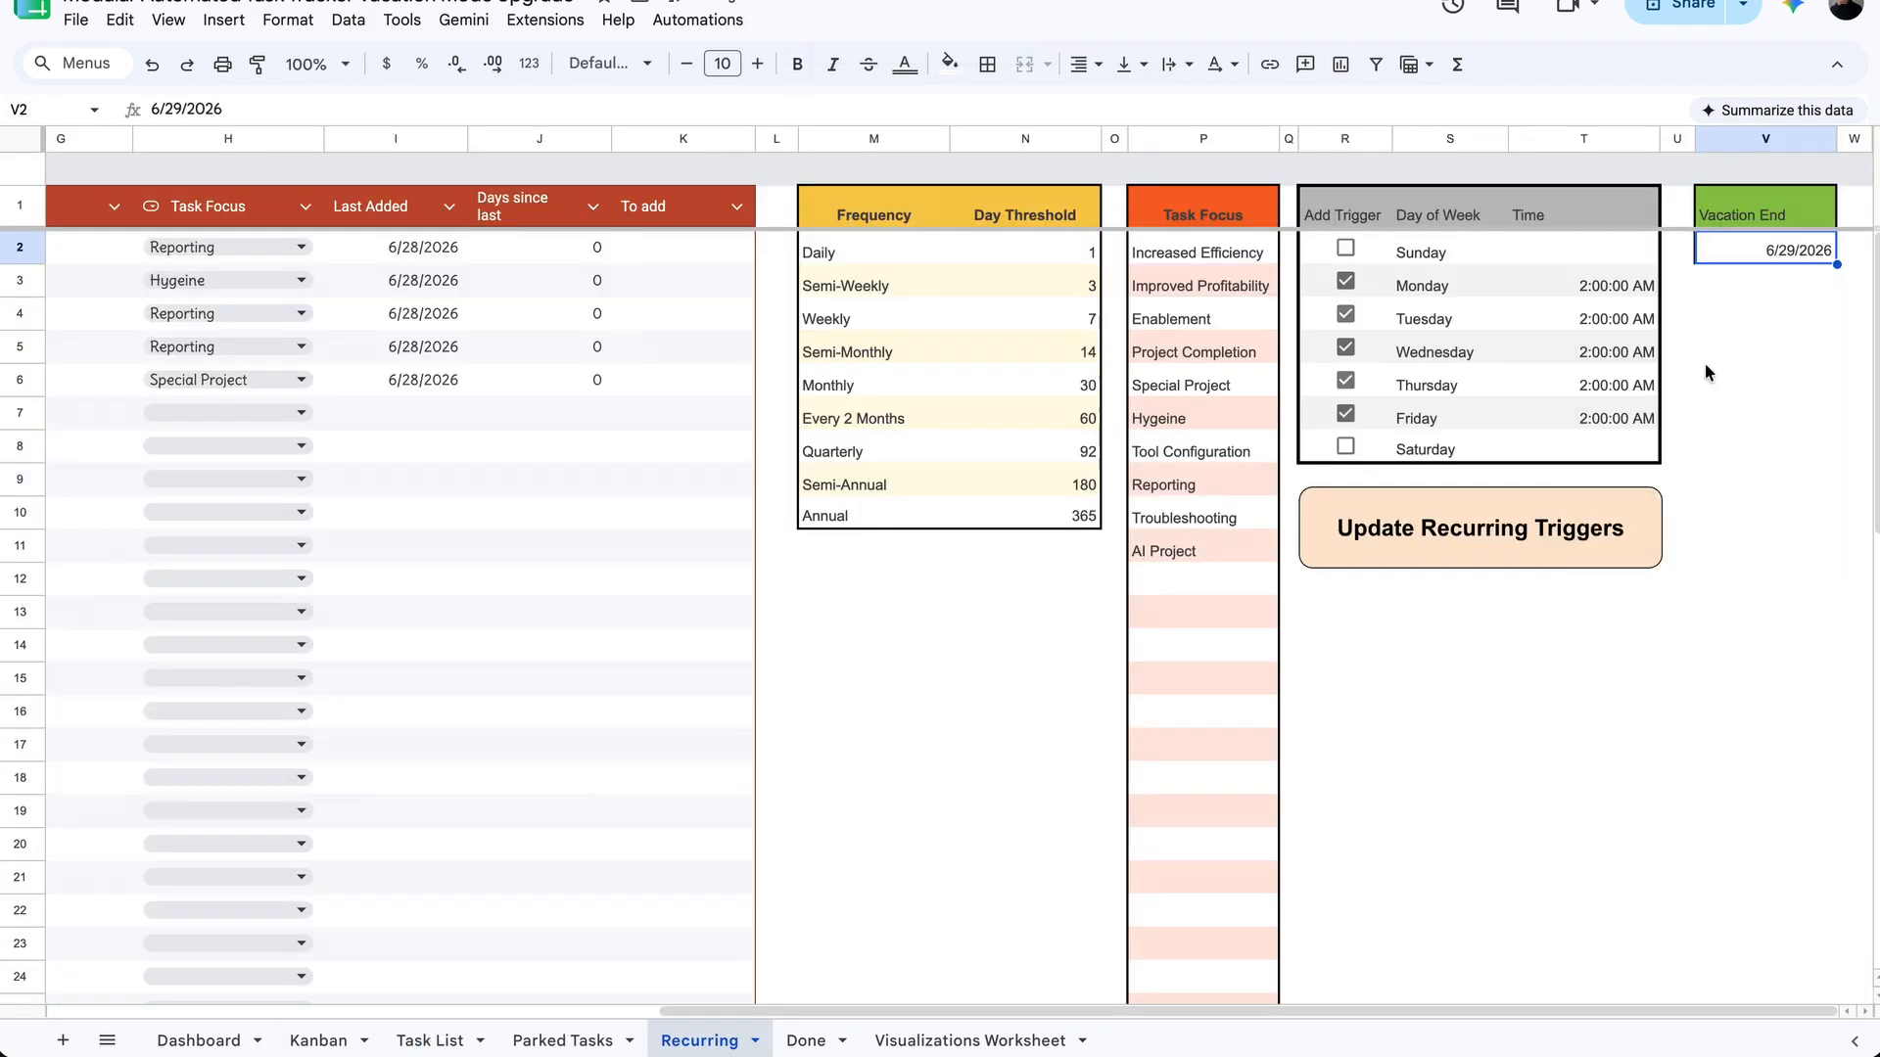
click(1741, 299)
click(654, 257)
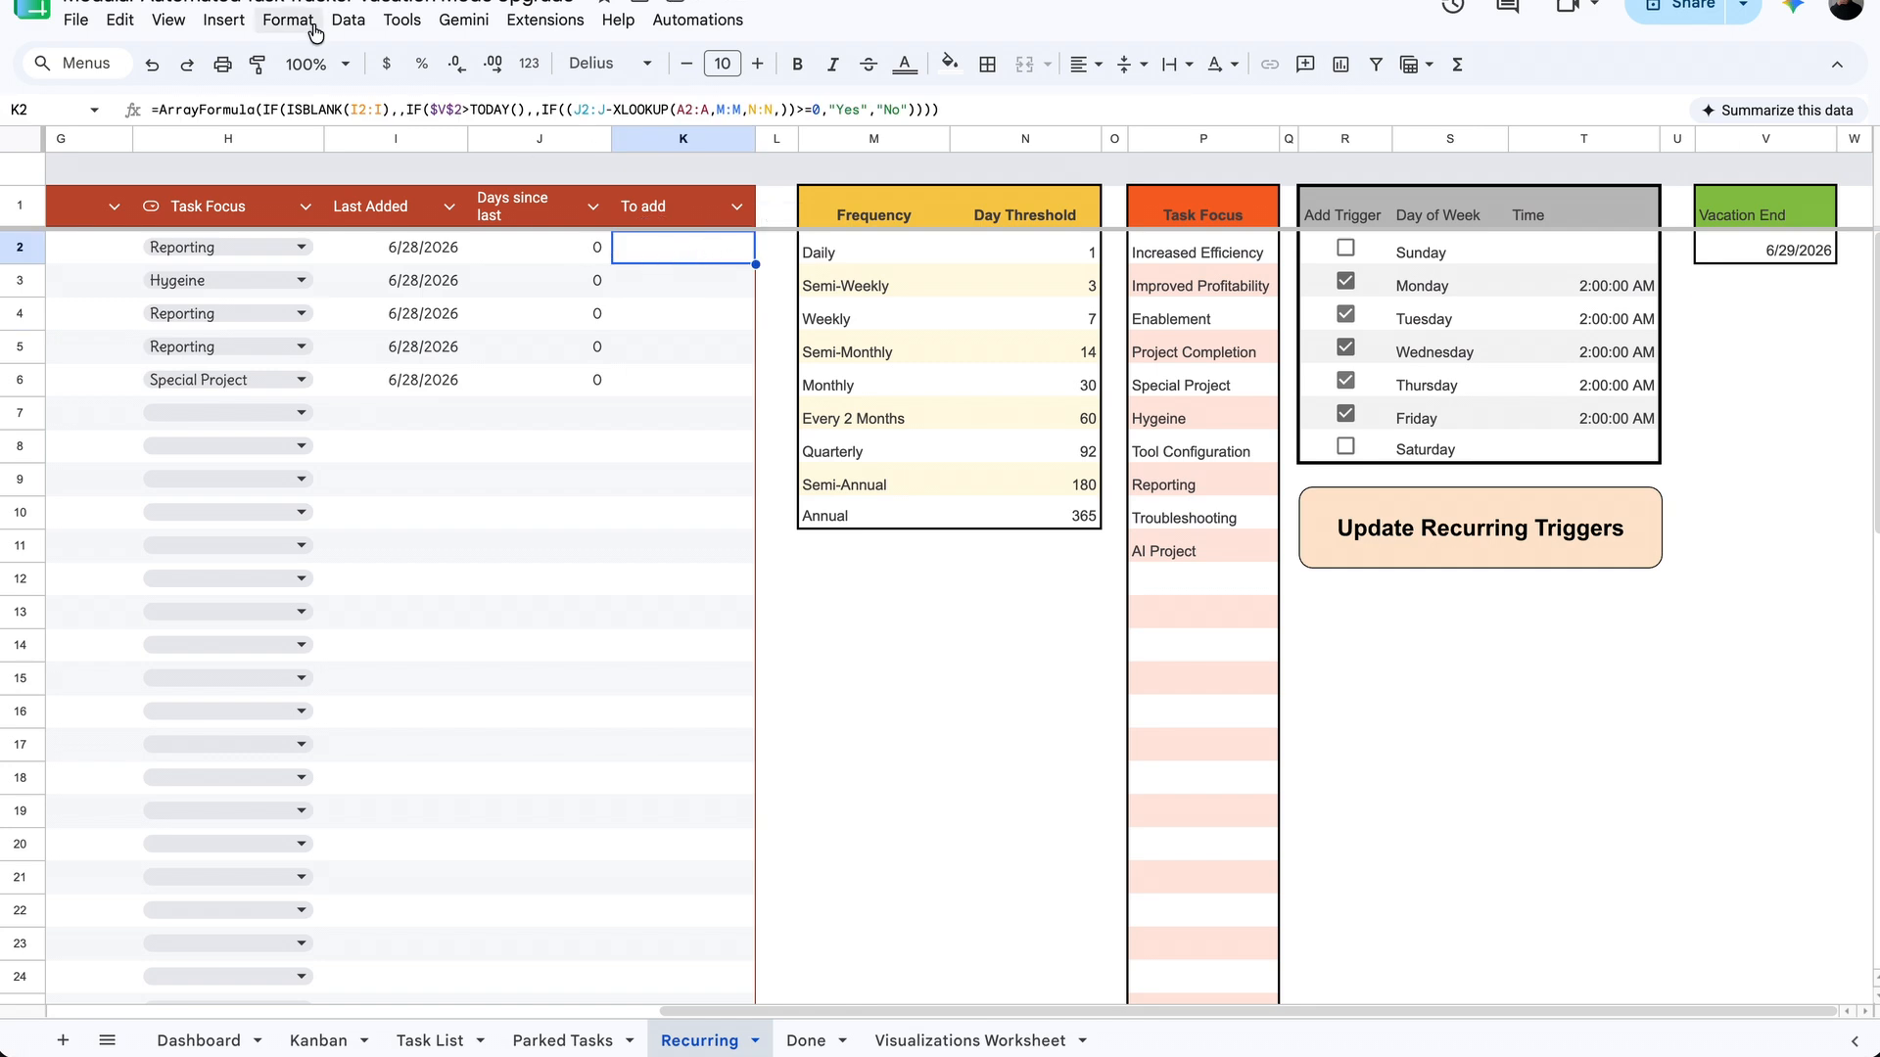
Step: Set the spreadsheet's time zone to (GMT+12:00) Auckland and save the settings
click(76, 21)
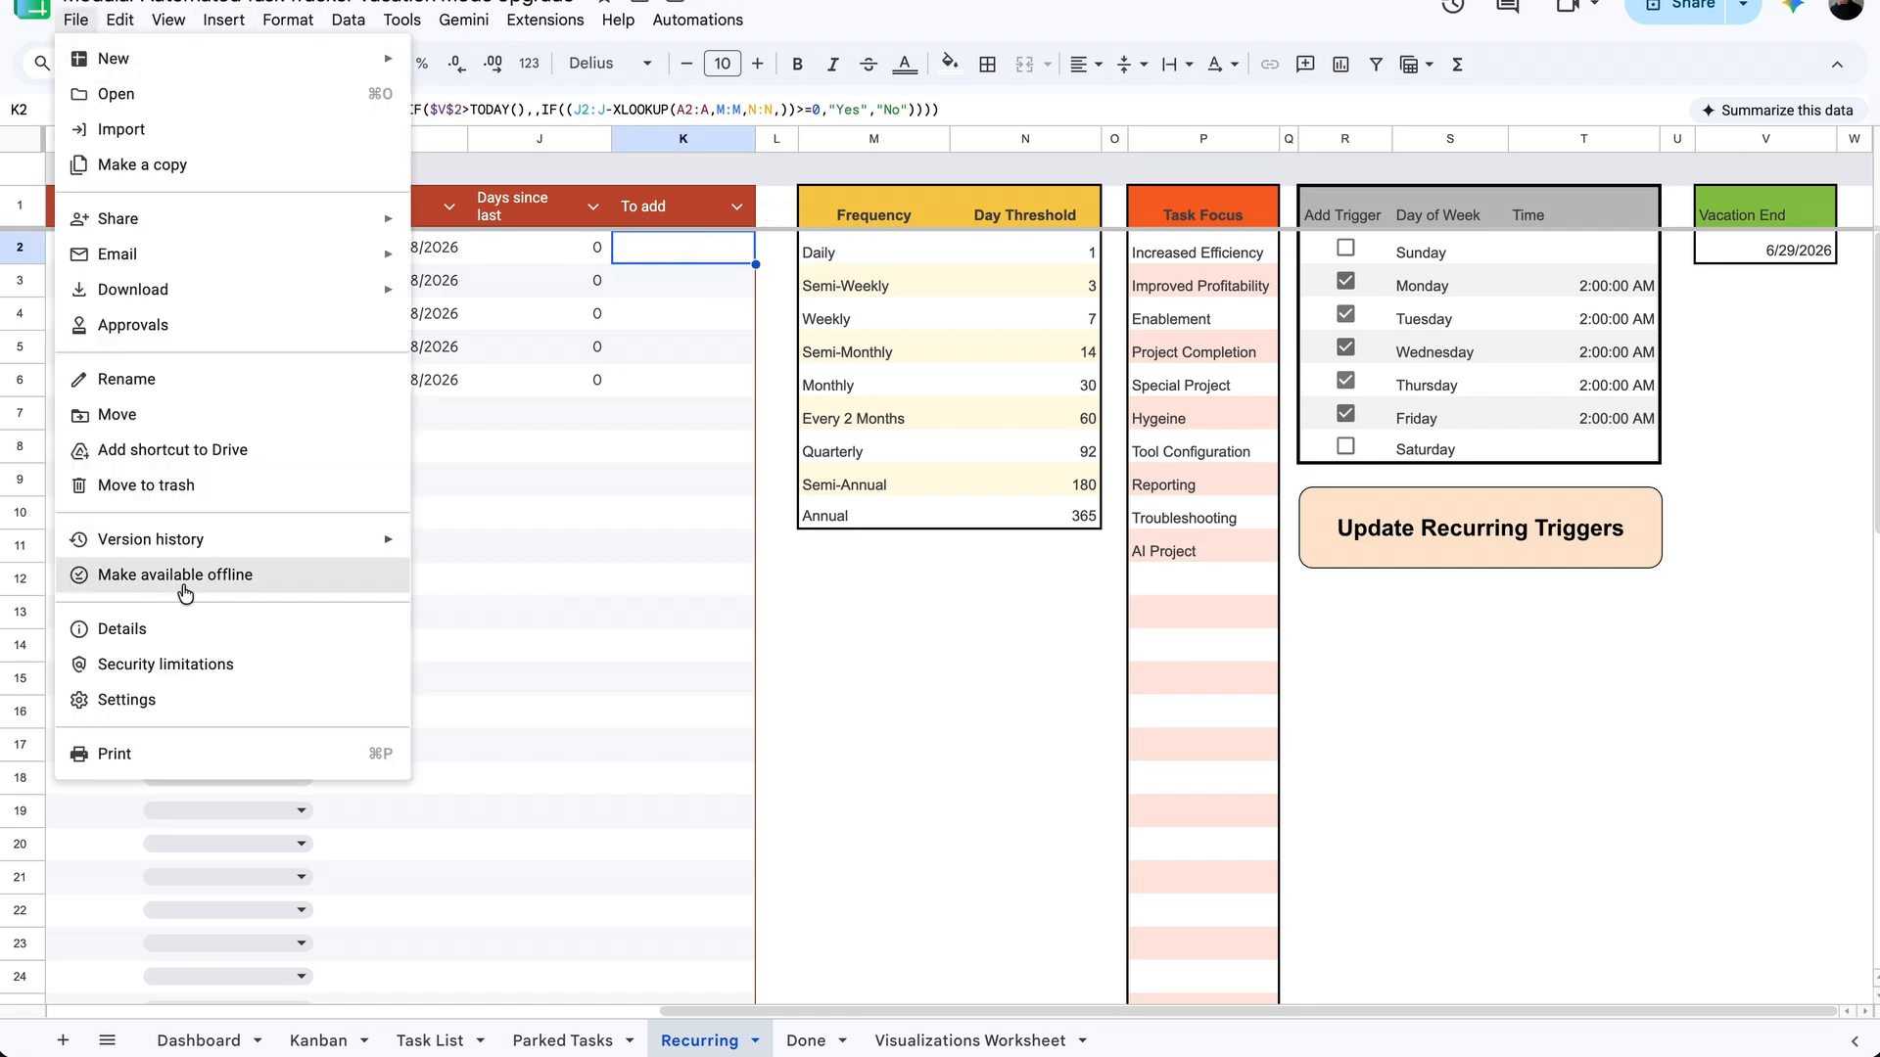
click(176, 701)
click(705, 672)
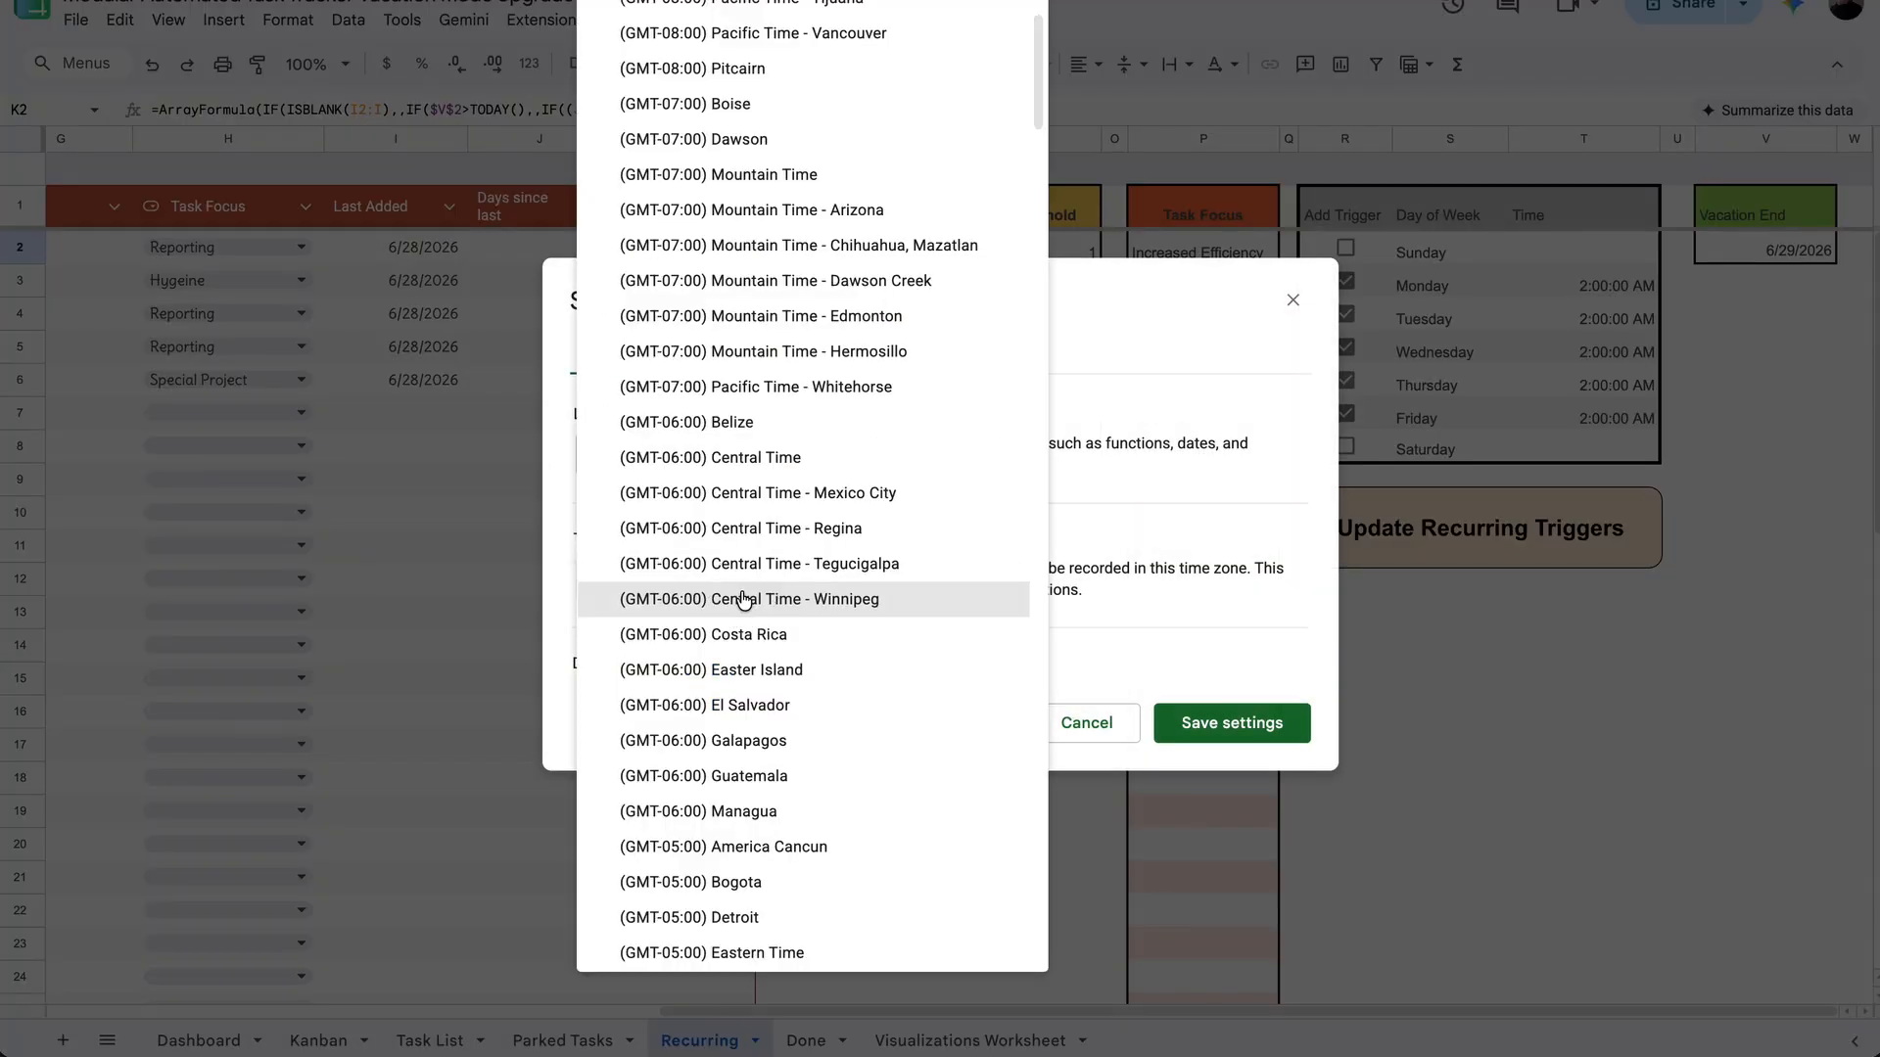
scroll(744, 599, down, 20)
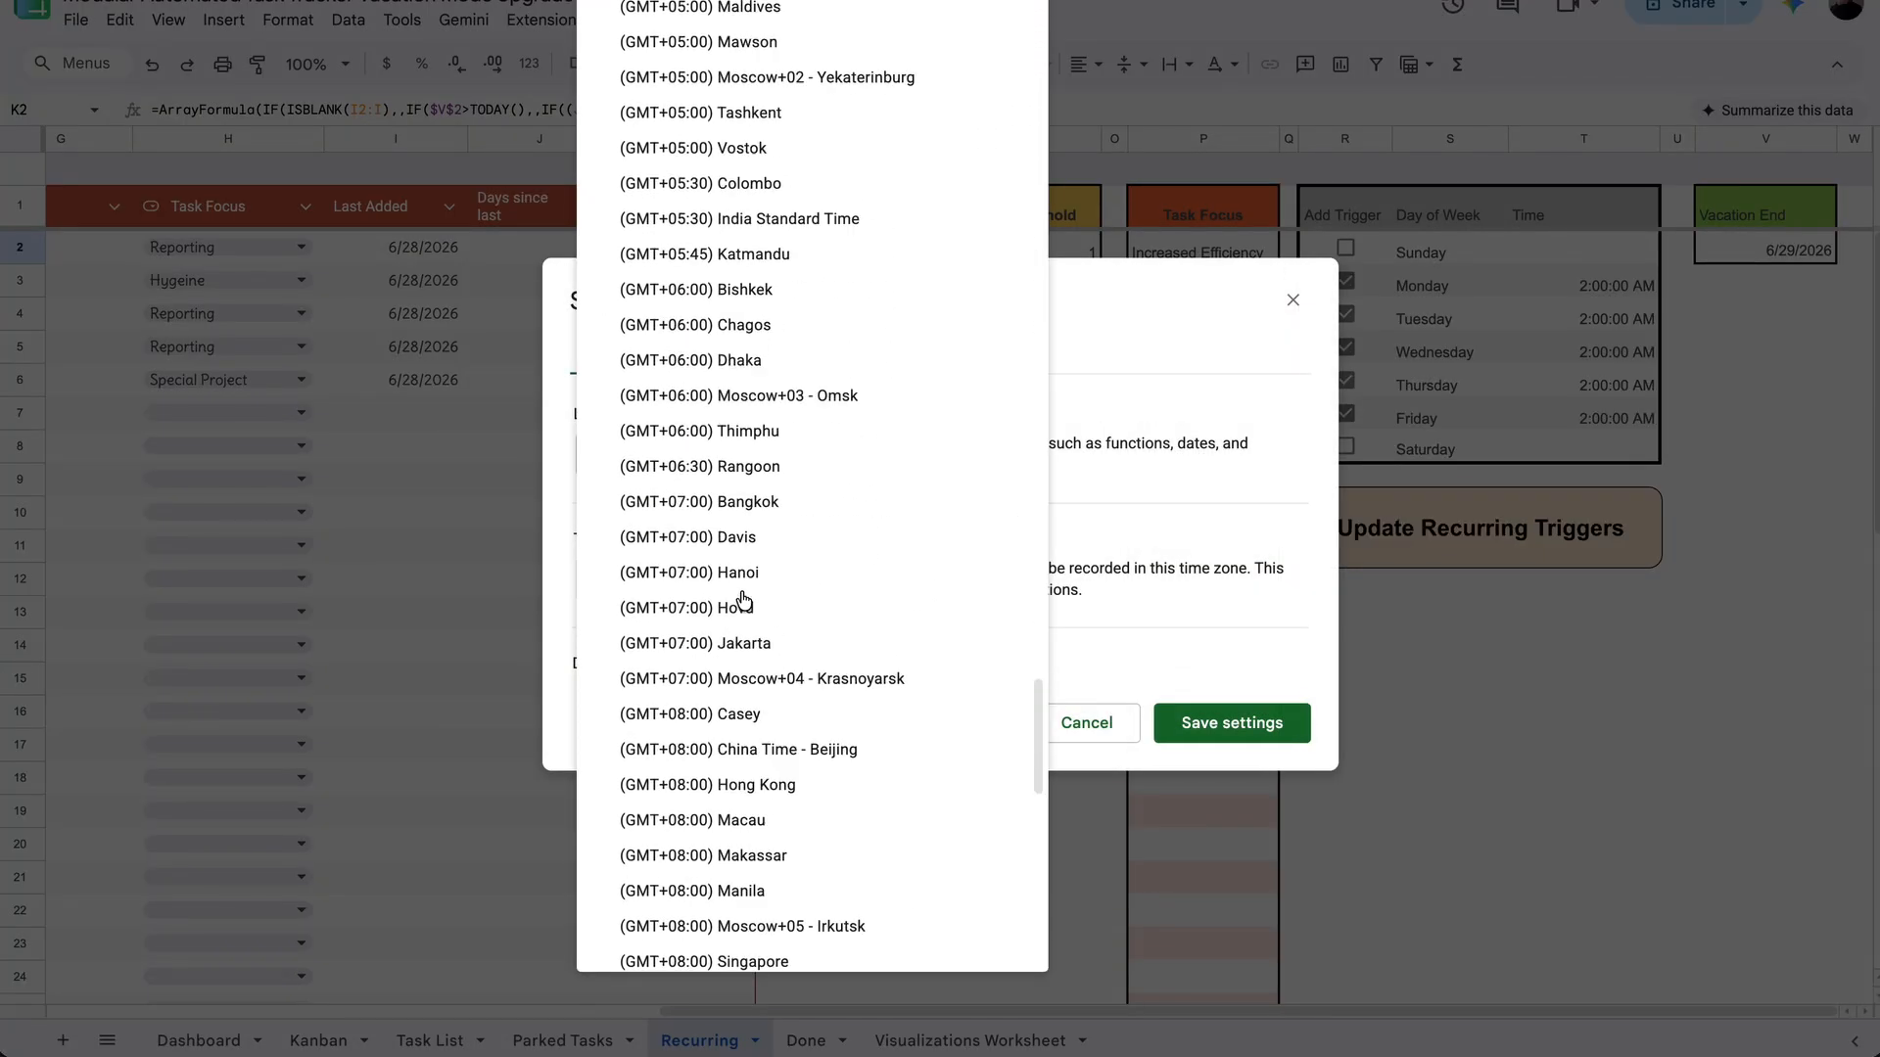
scroll(743, 599, down, 1)
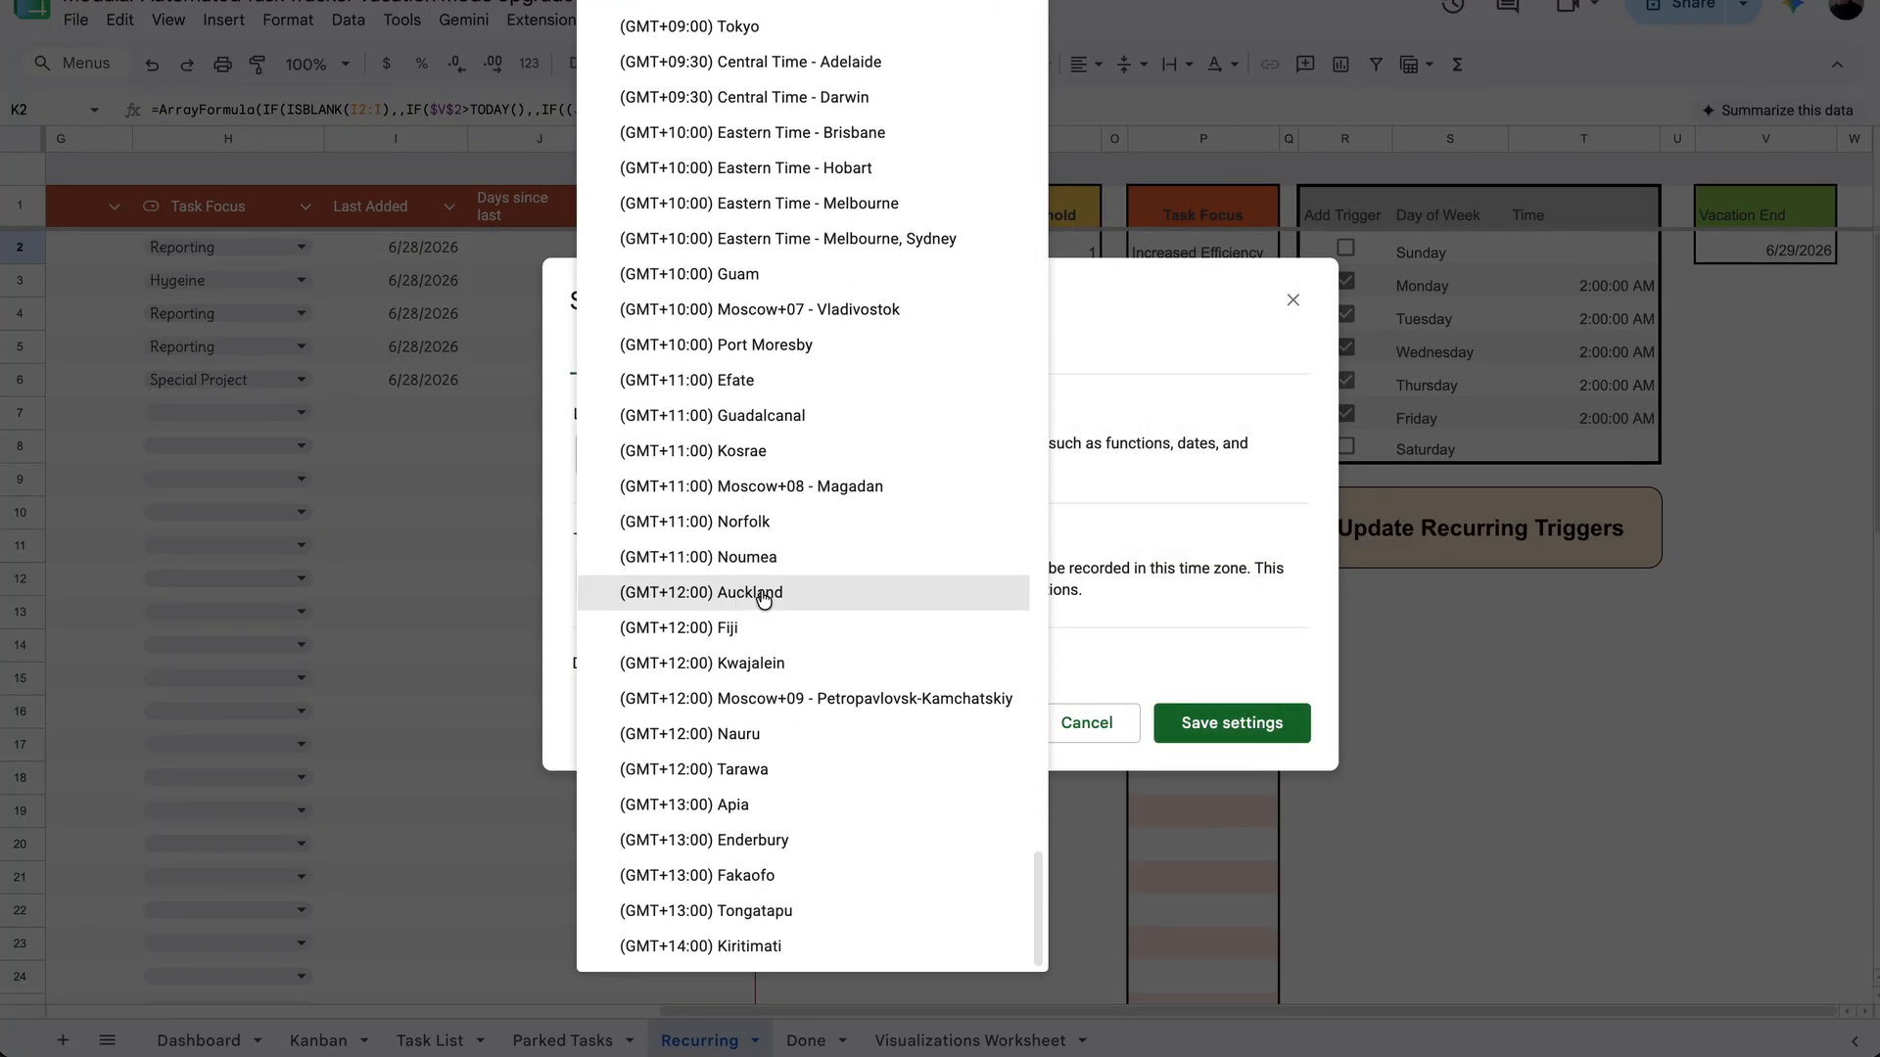
click(764, 593)
click(1222, 722)
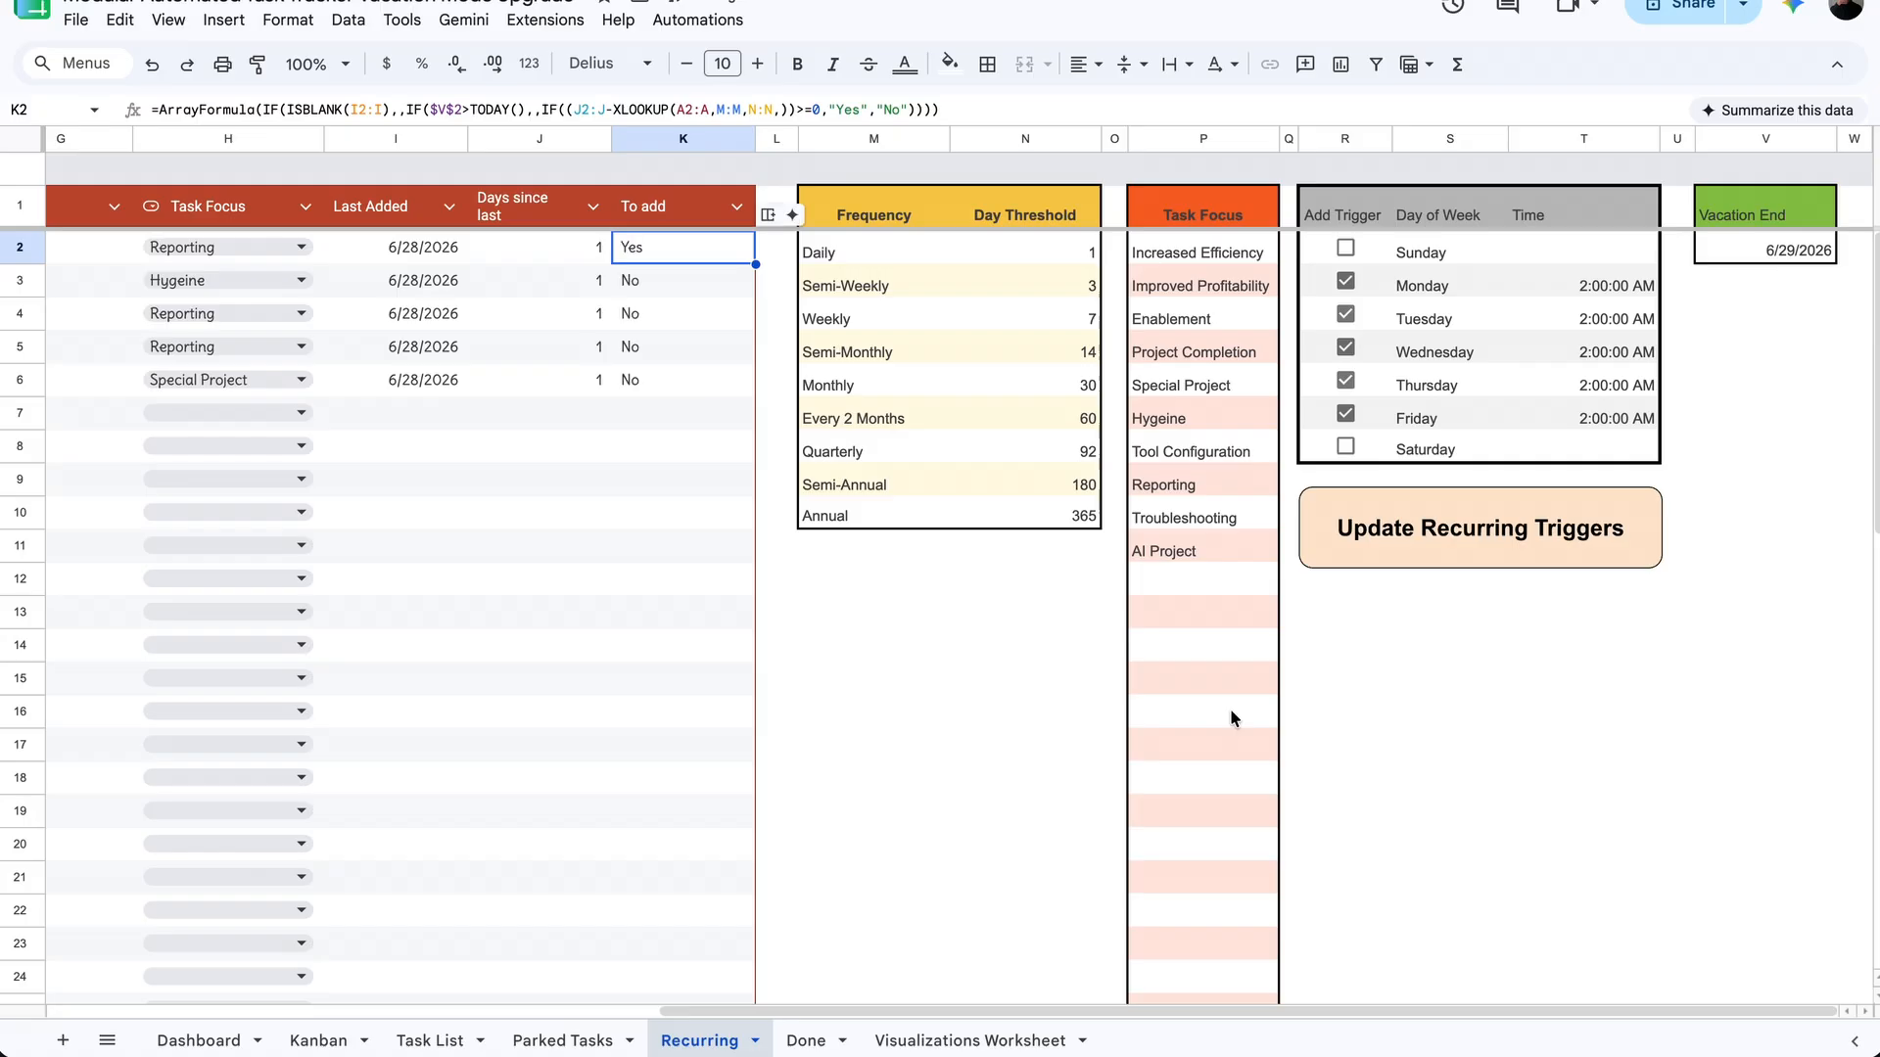
Step: Review the recurring tasks' To add values against the Vacation End date in V2 and the formula in K2
scroll(1513, 329, right, 5)
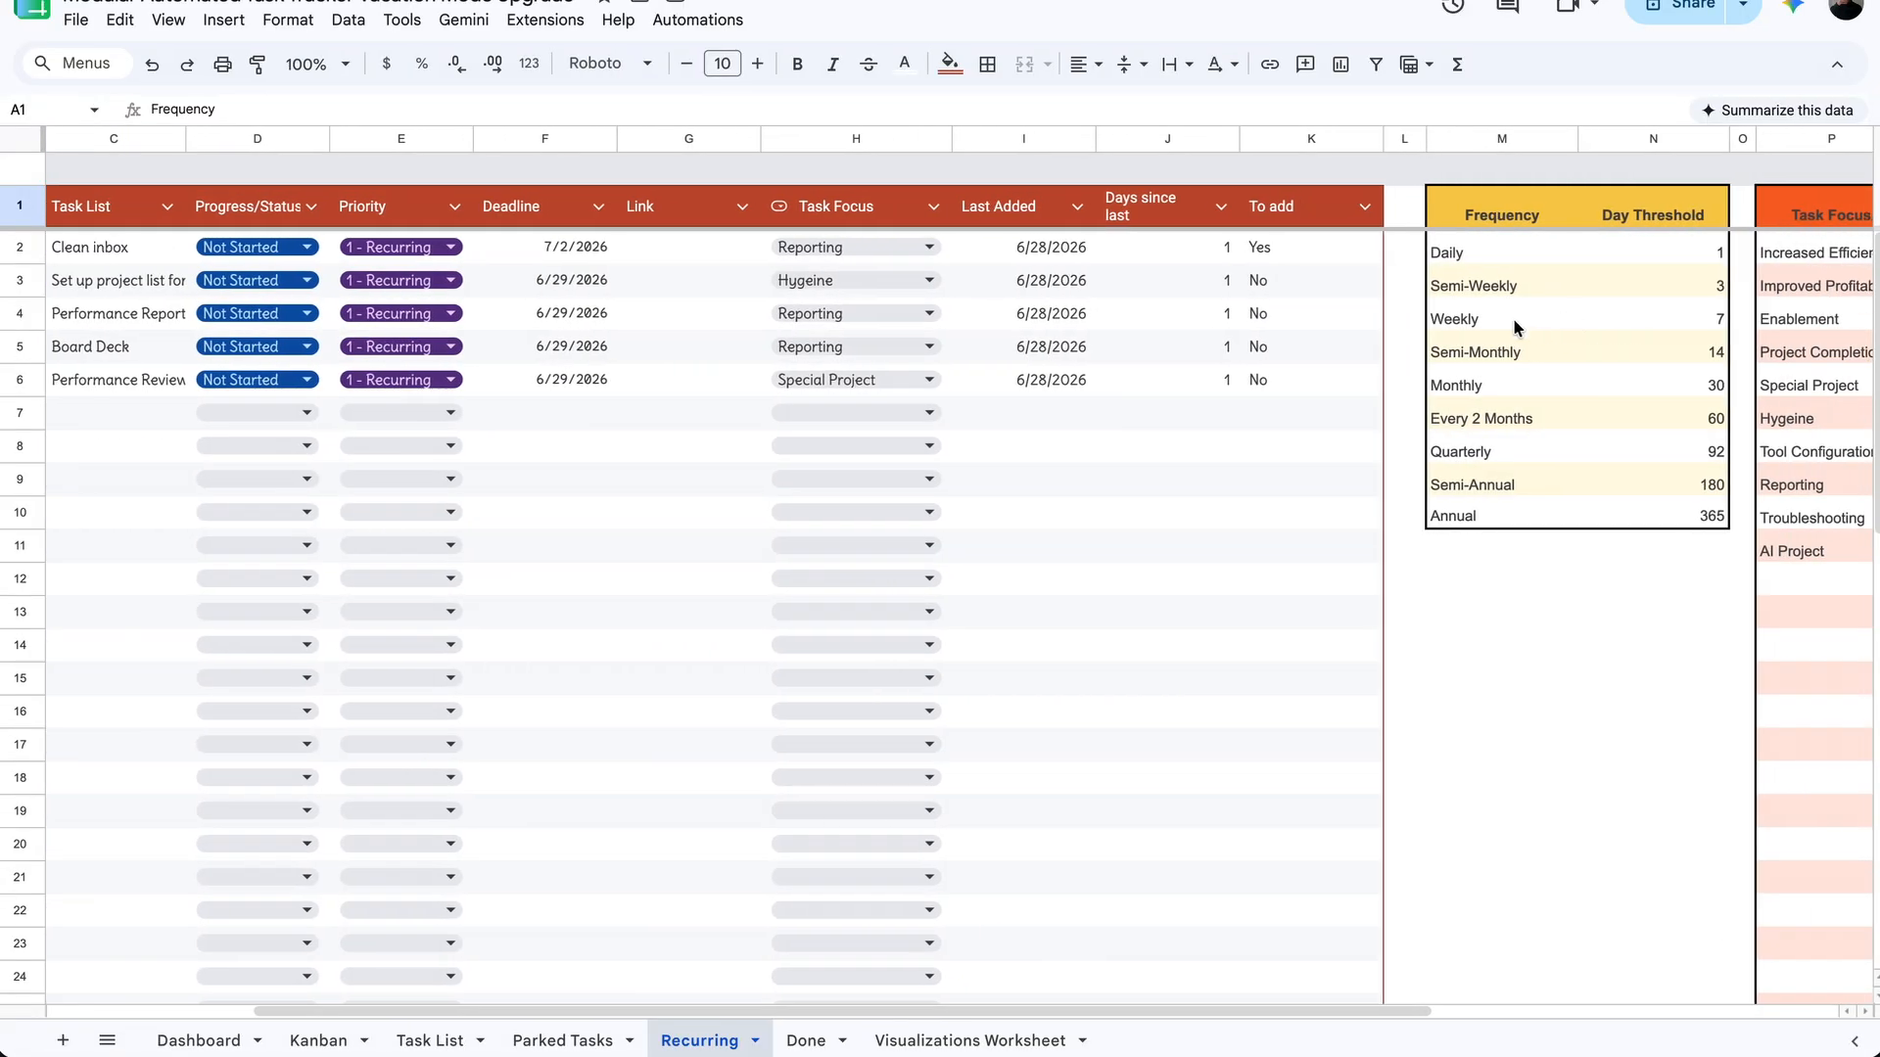
scroll(1512, 328, right, 5)
click(1743, 247)
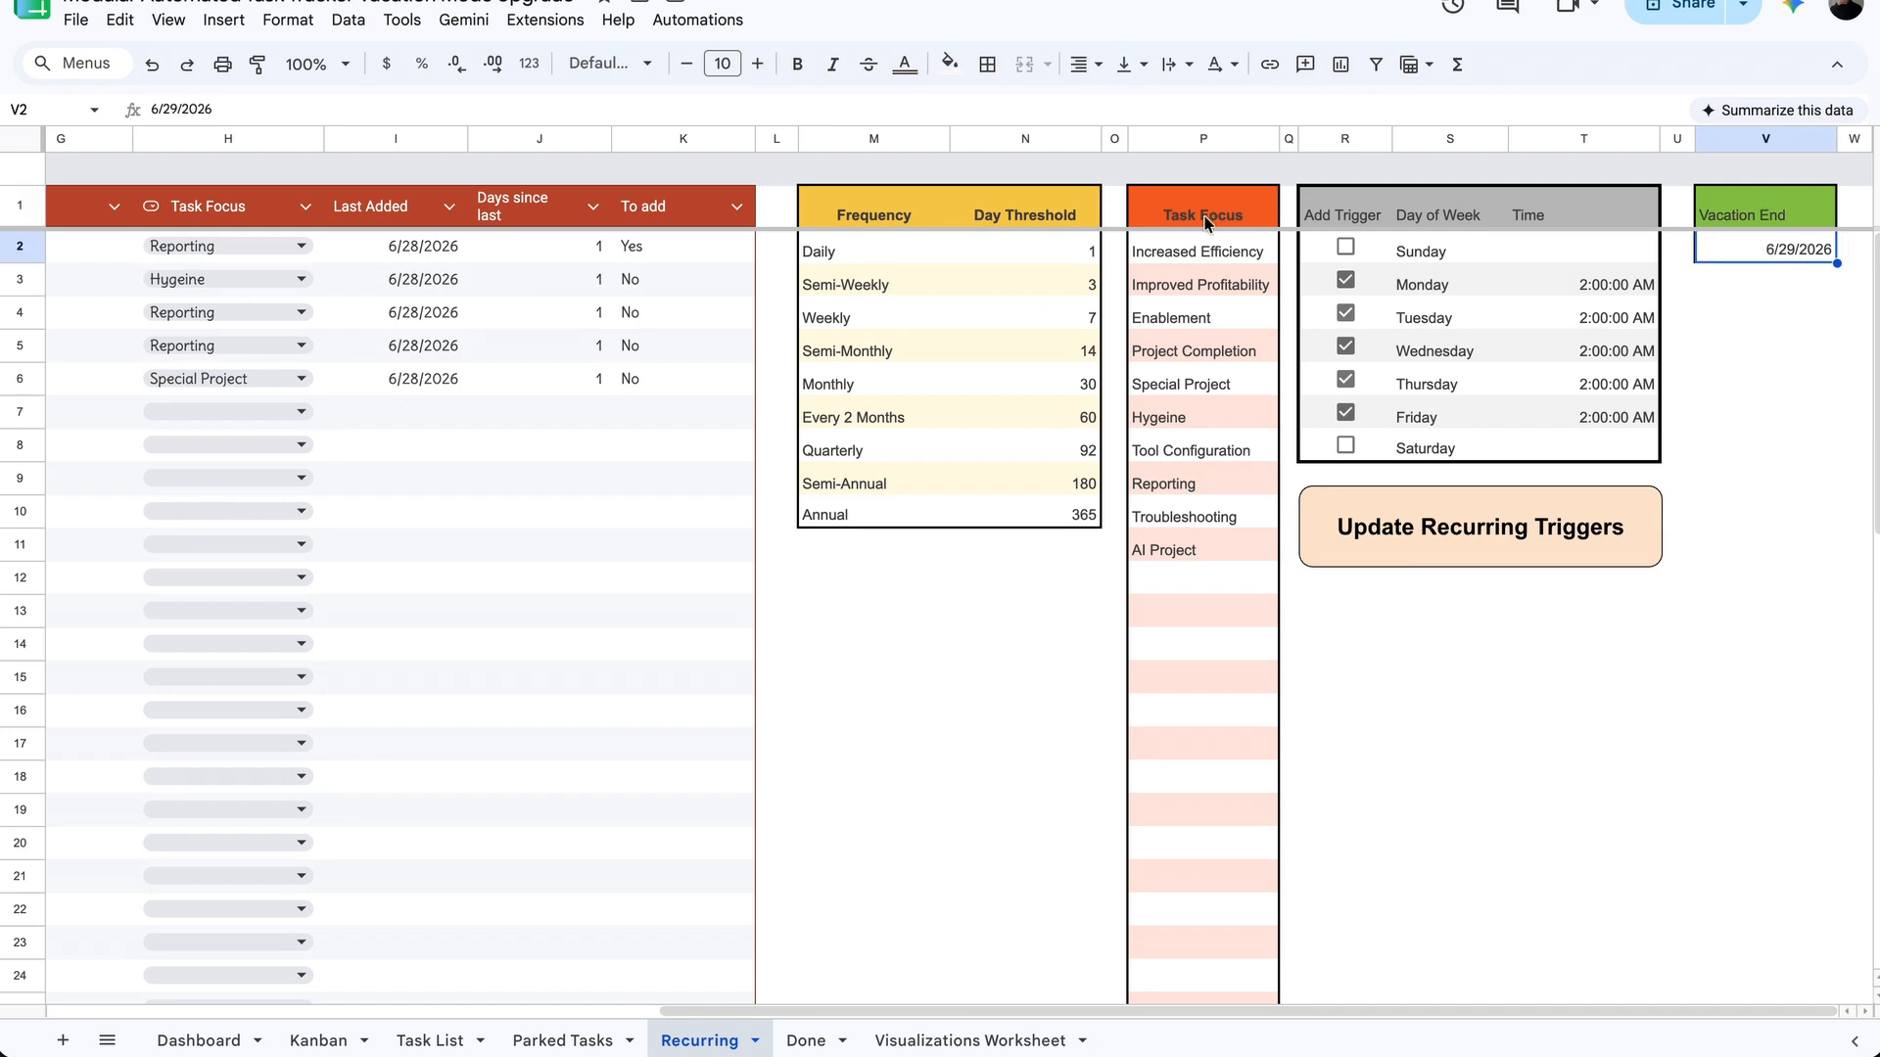
click(683, 258)
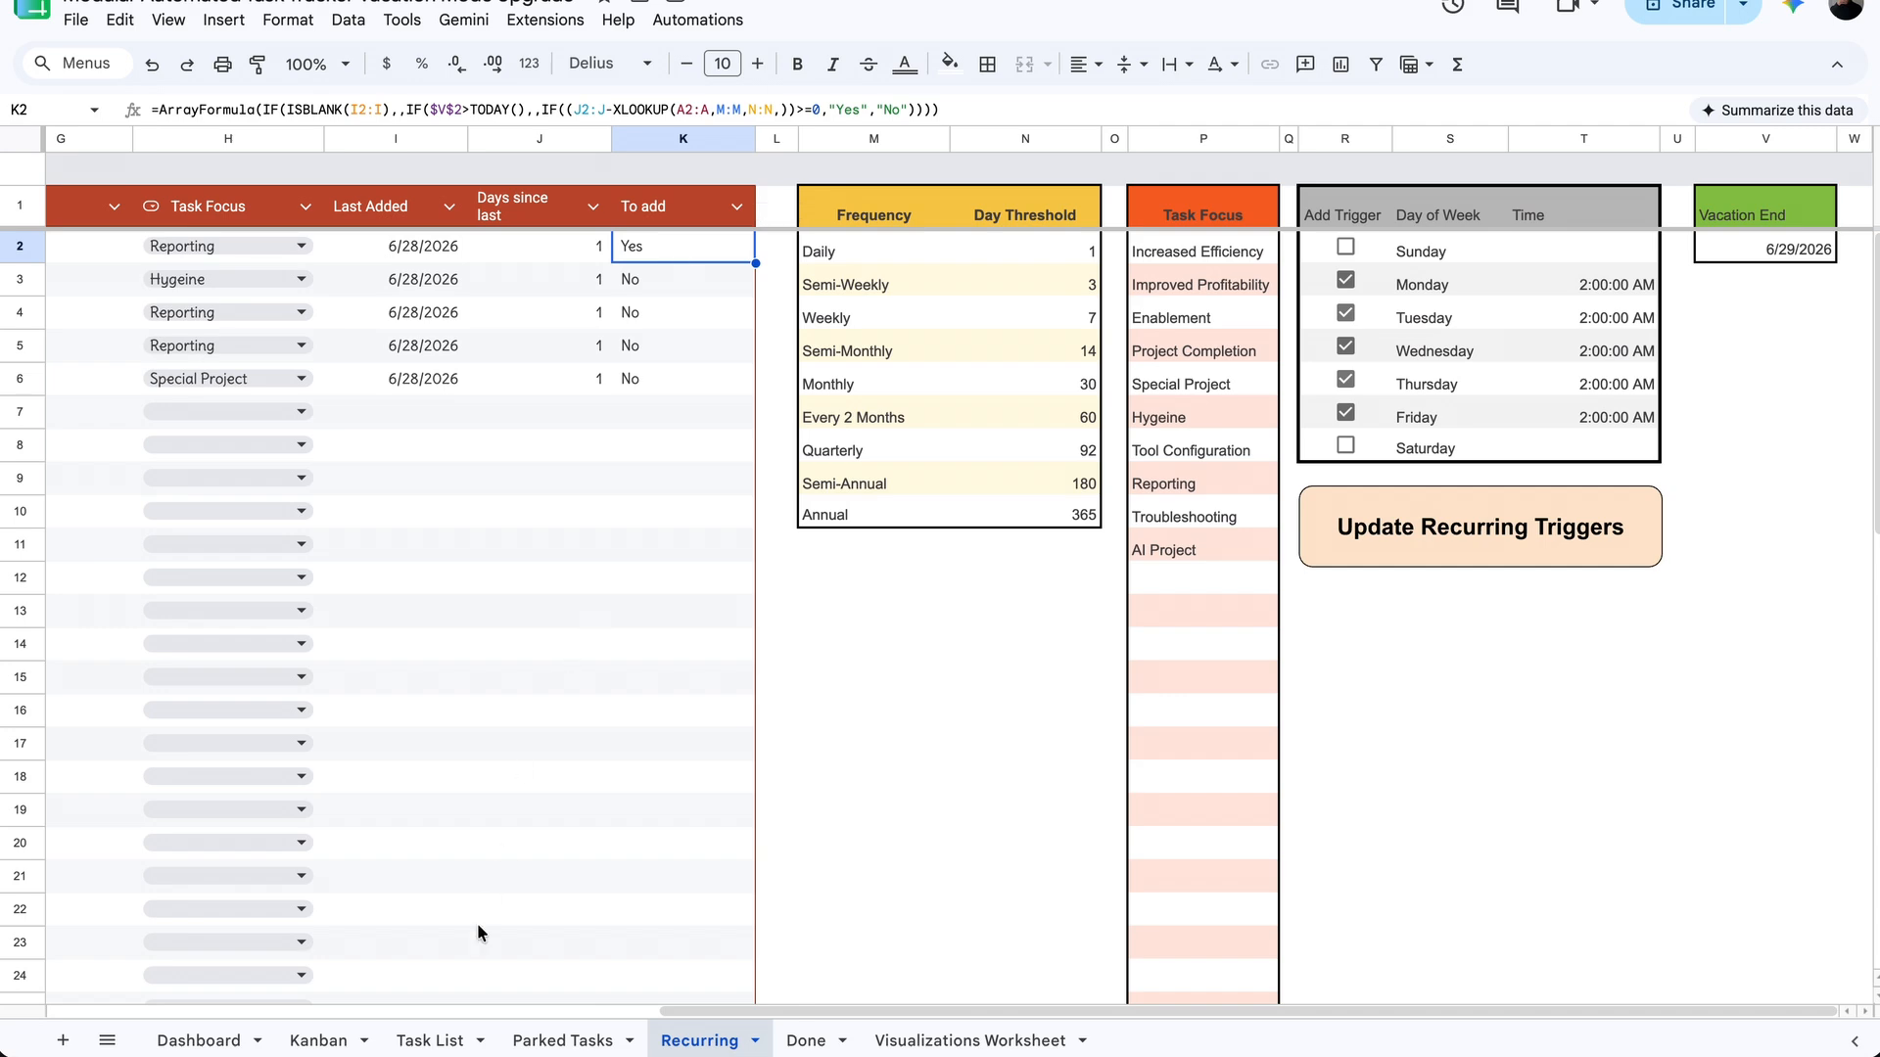
Step: Open the Task List sheet and inspect the deadlines of the recurring Performance Review and Performance Reporting tasks
click(445, 1038)
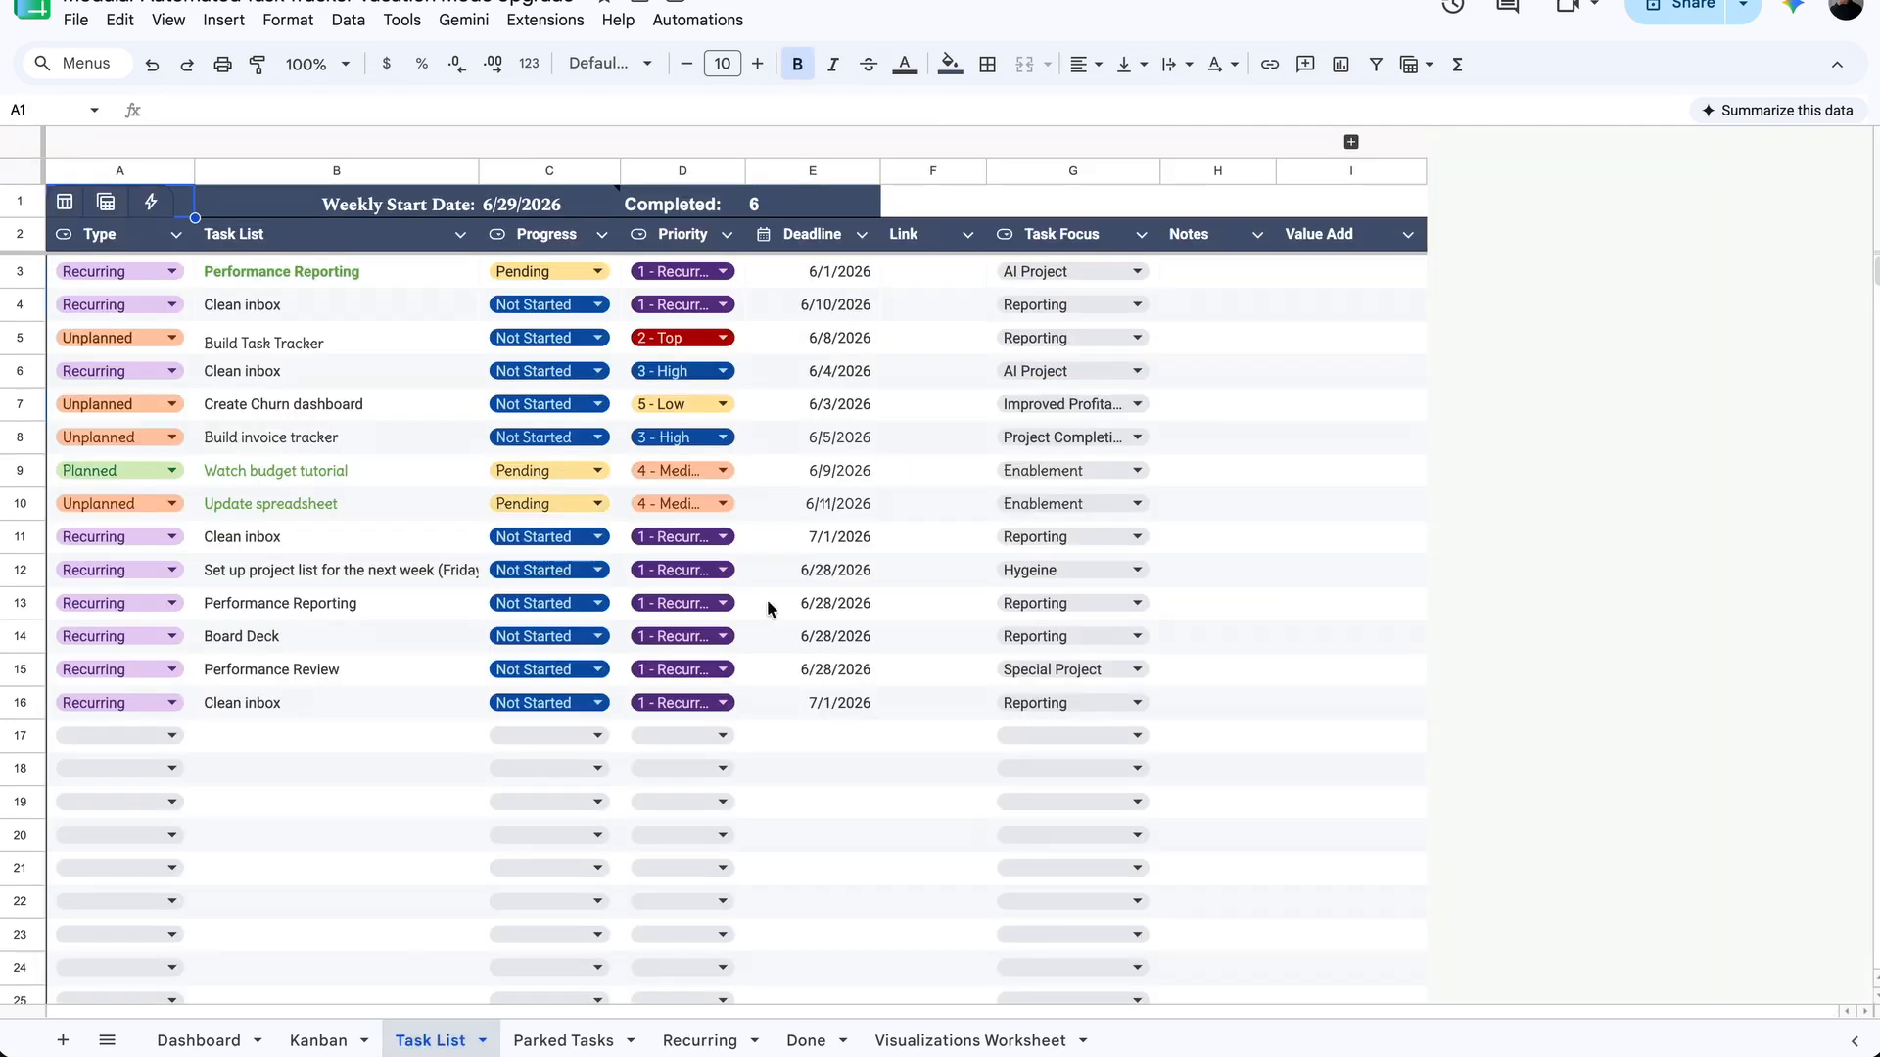
click(776, 670)
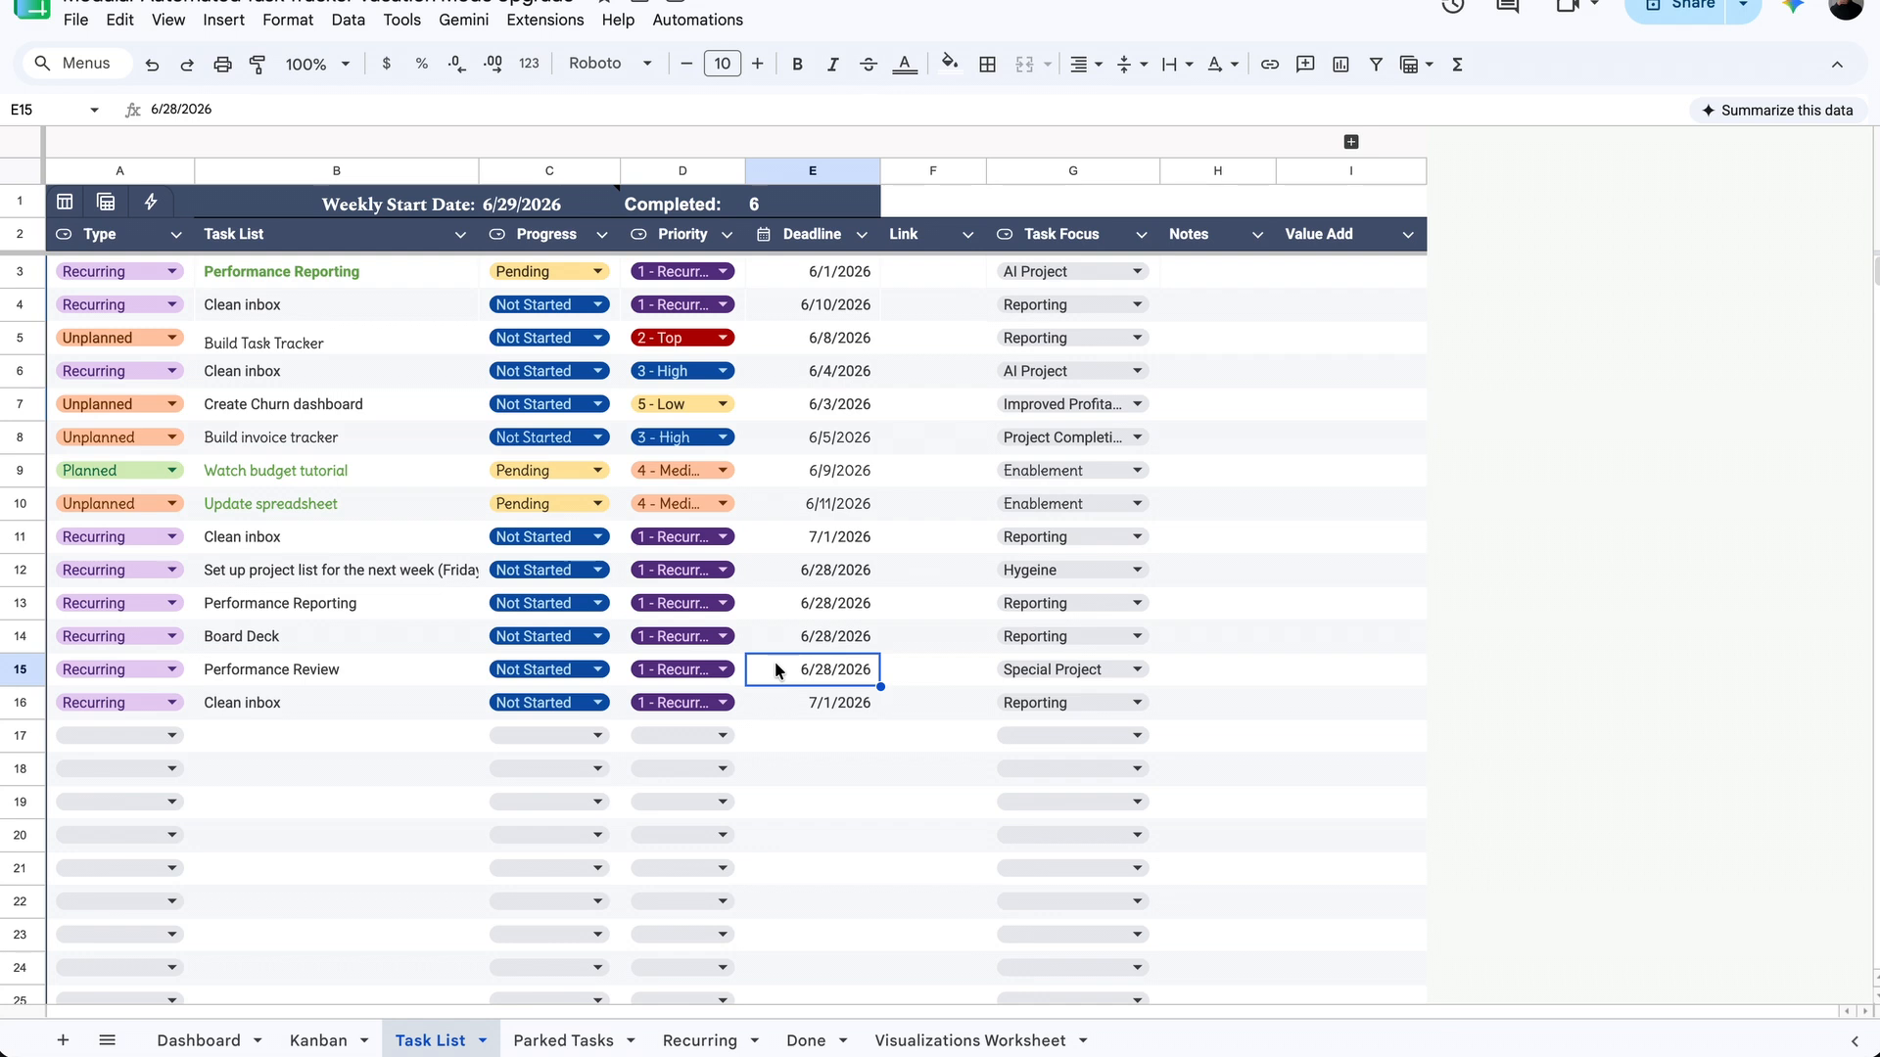
click(811, 613)
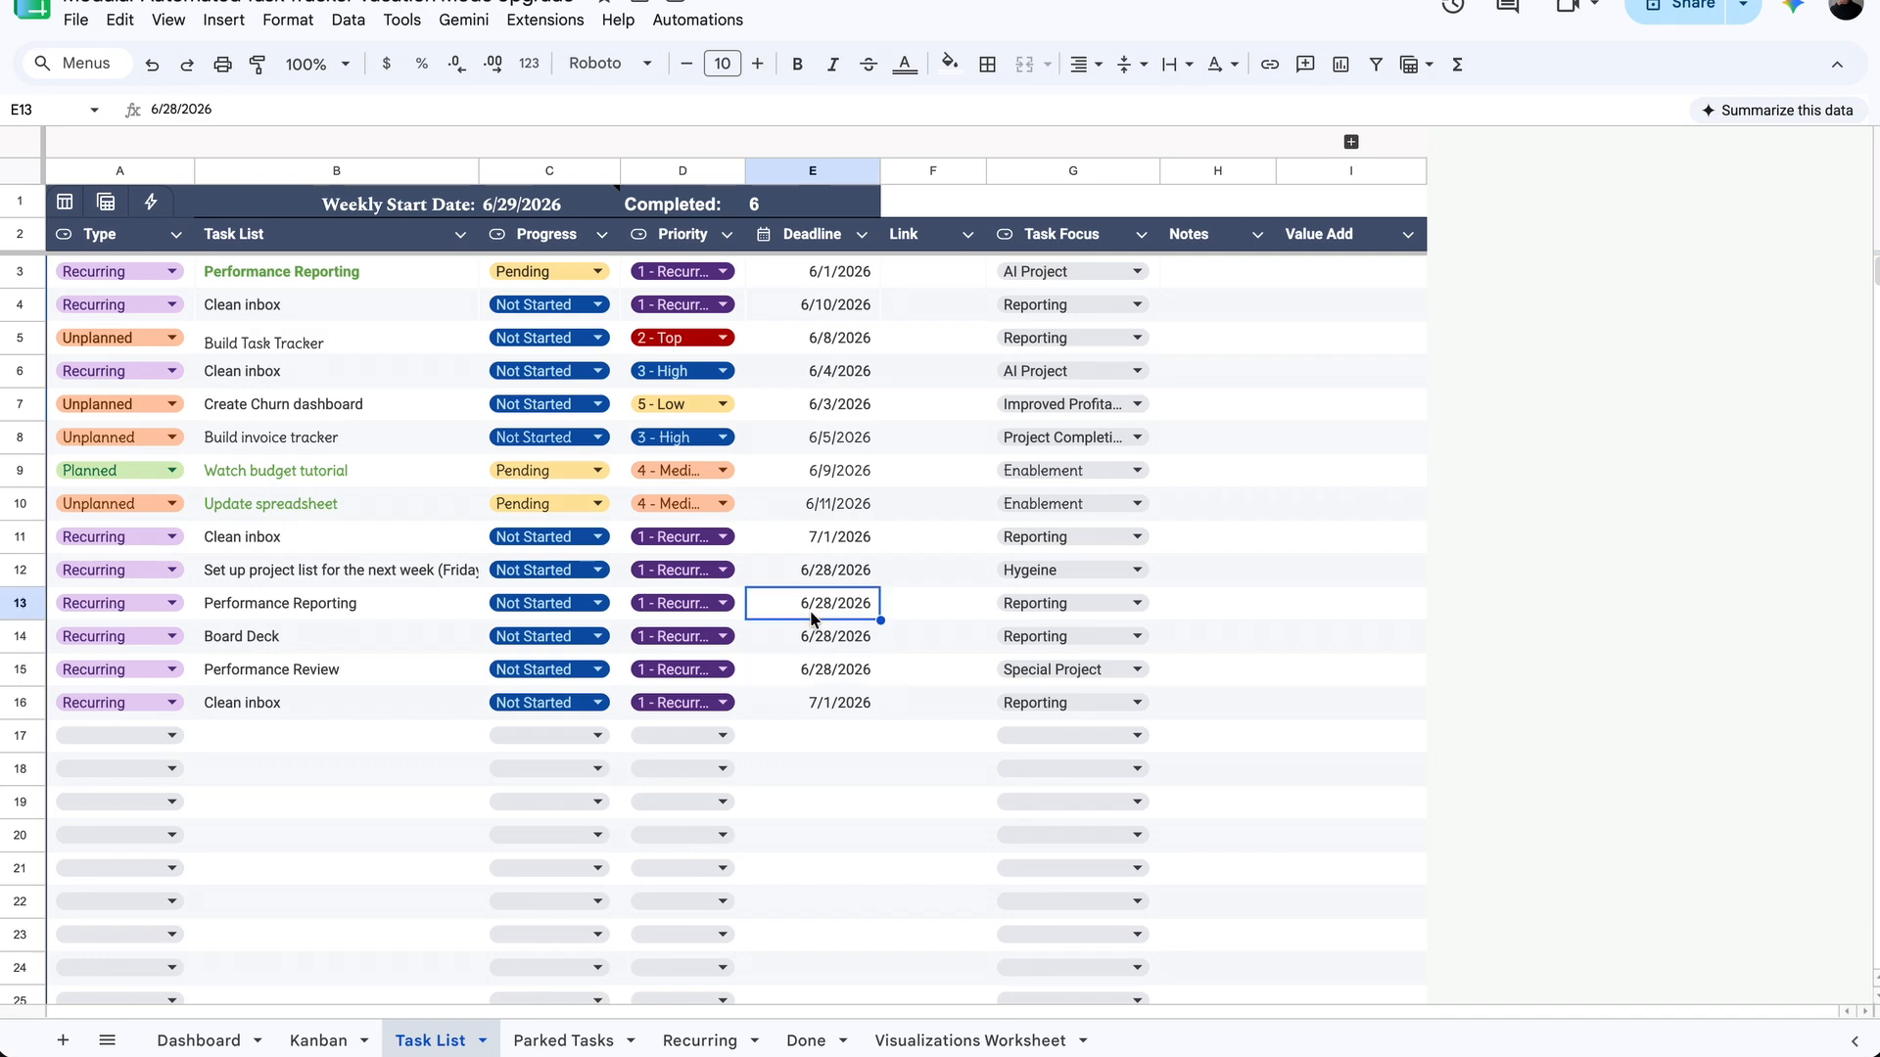